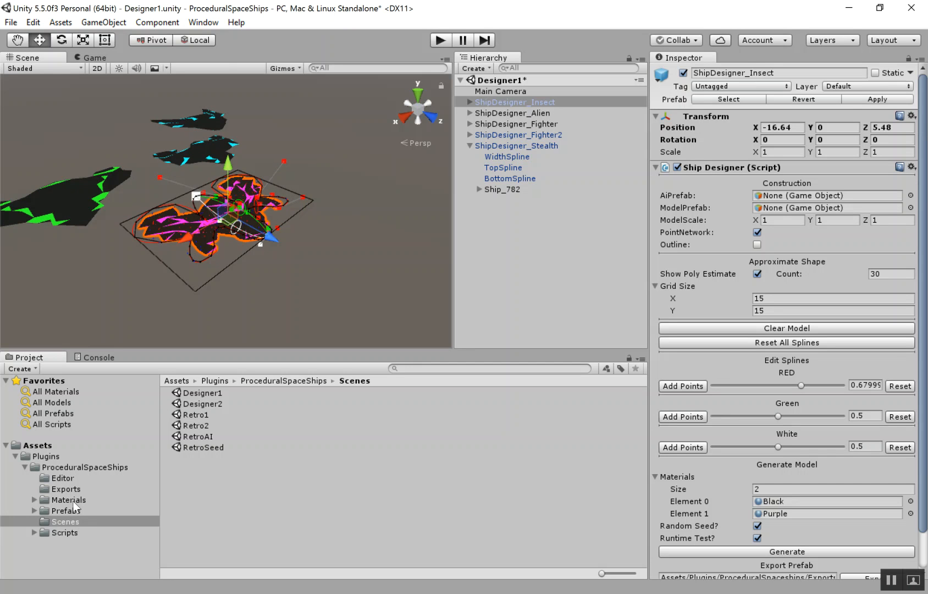
- Move the Editor folder from ProceduralSpaceShips to the root of the Assets folder
click(59, 468)
click(70, 478)
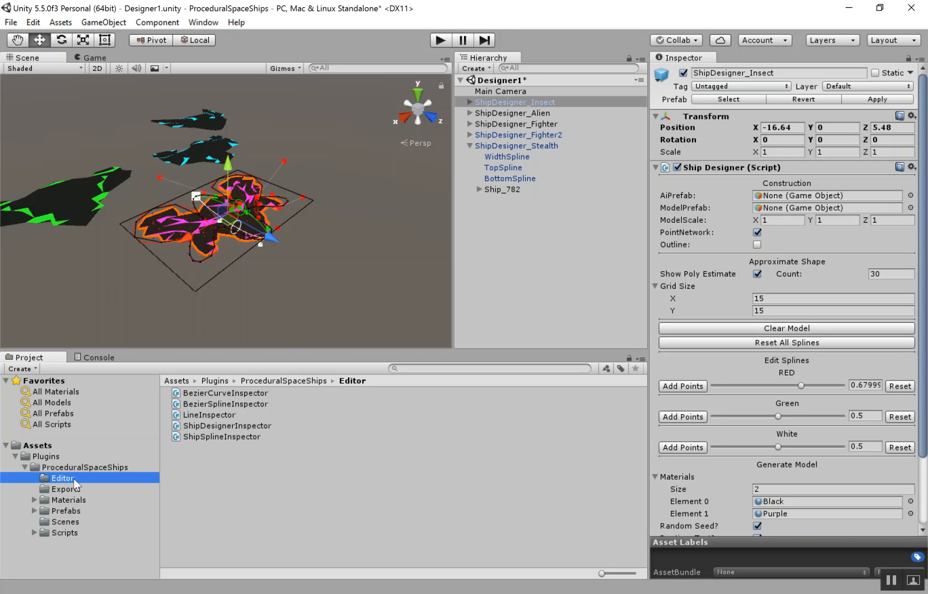
drag(74, 479, 43, 446)
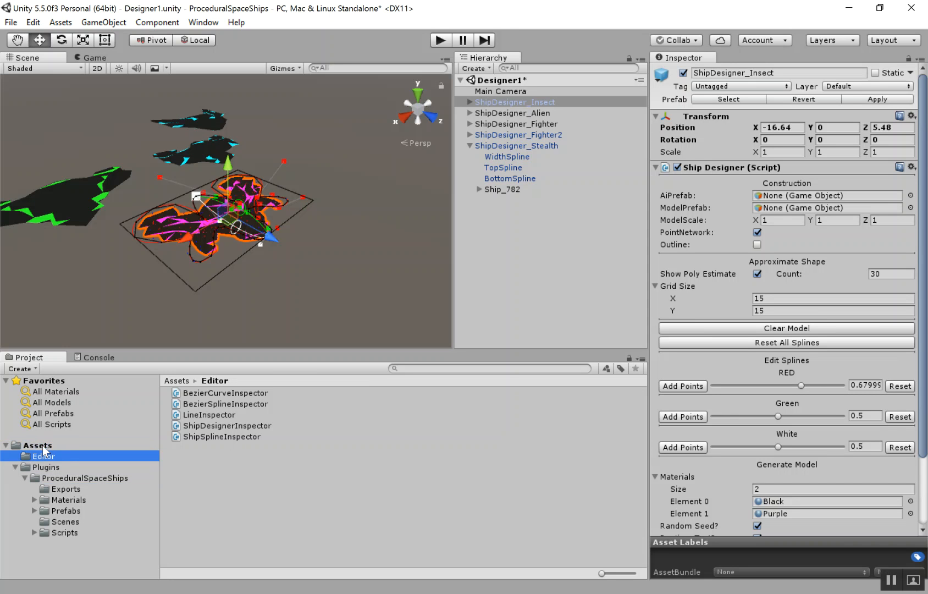
- Reload the Designer1 scene from the Scenes folder without saving the modified scene
click(66, 521)
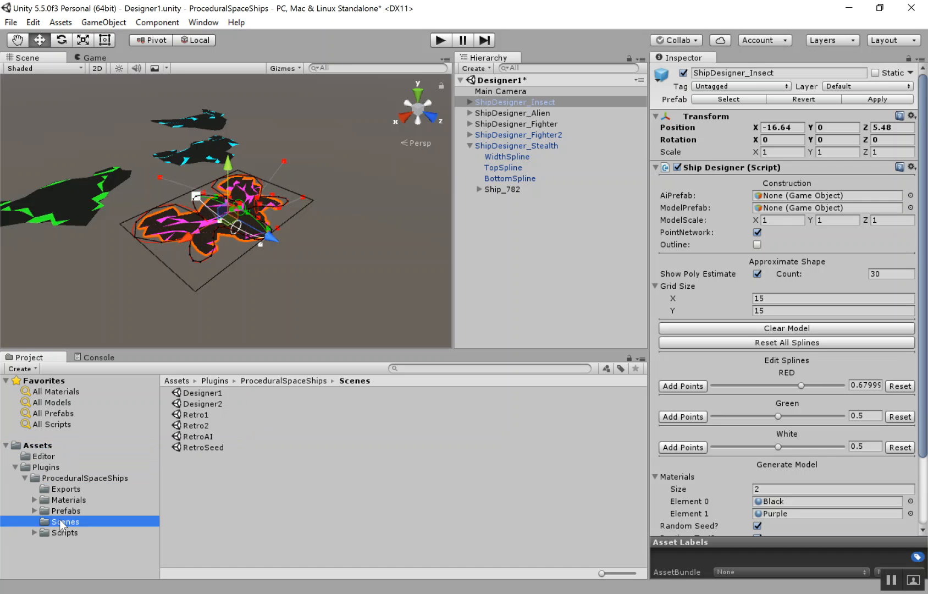
double_click(205, 391)
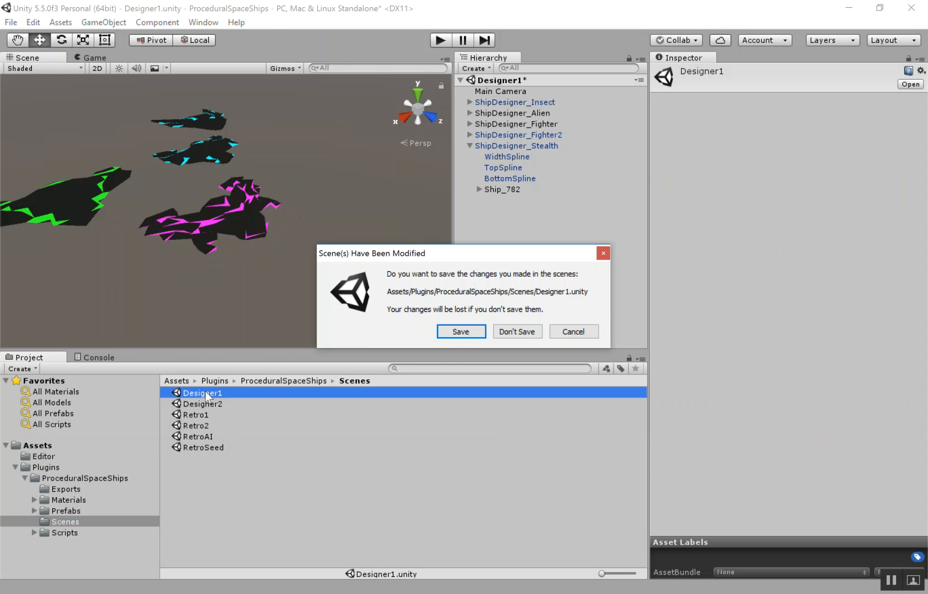
click(505, 332)
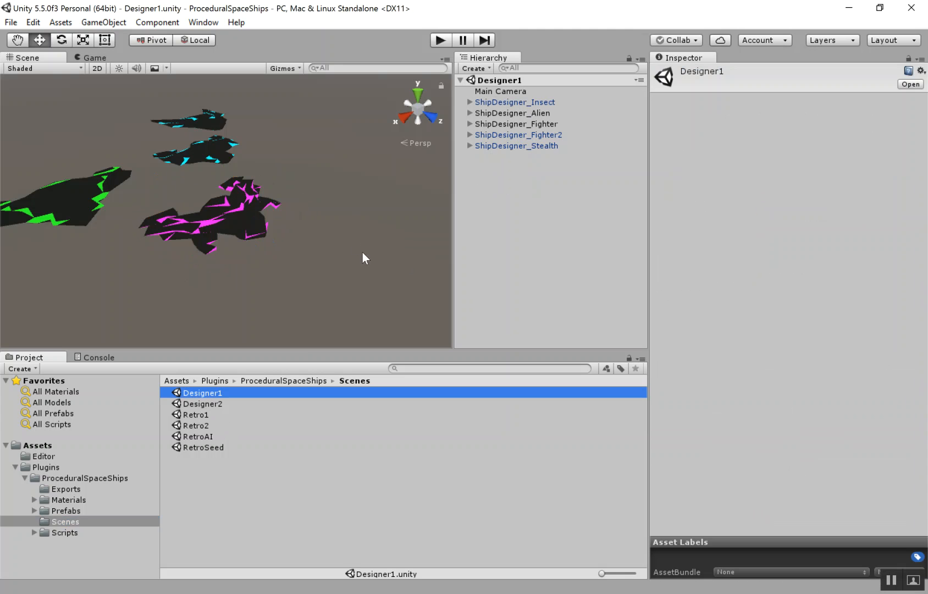
- Run the Designer1 scene and watch the ships regenerate in the Scene view
alt+drag(344, 208, 241, 220)
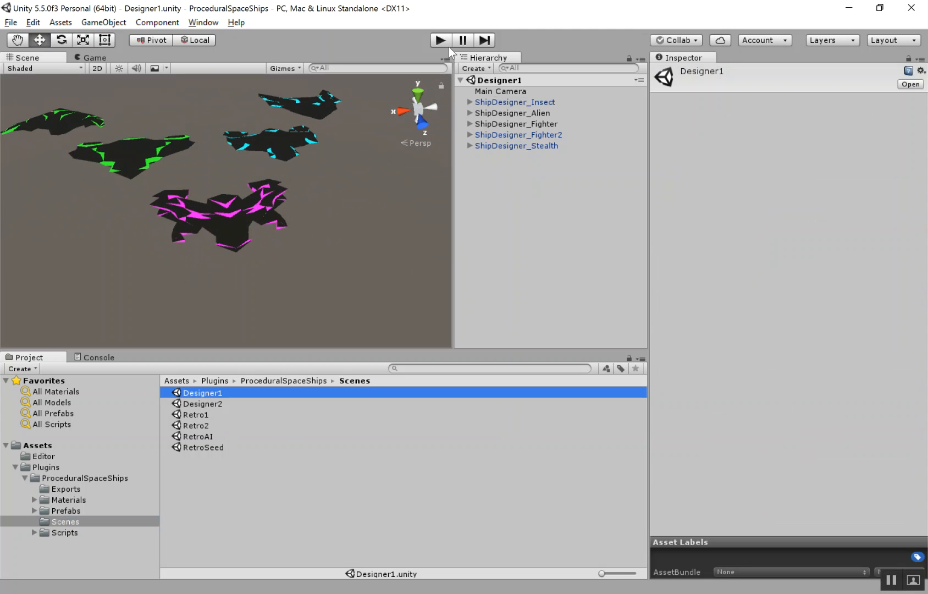
click(443, 40)
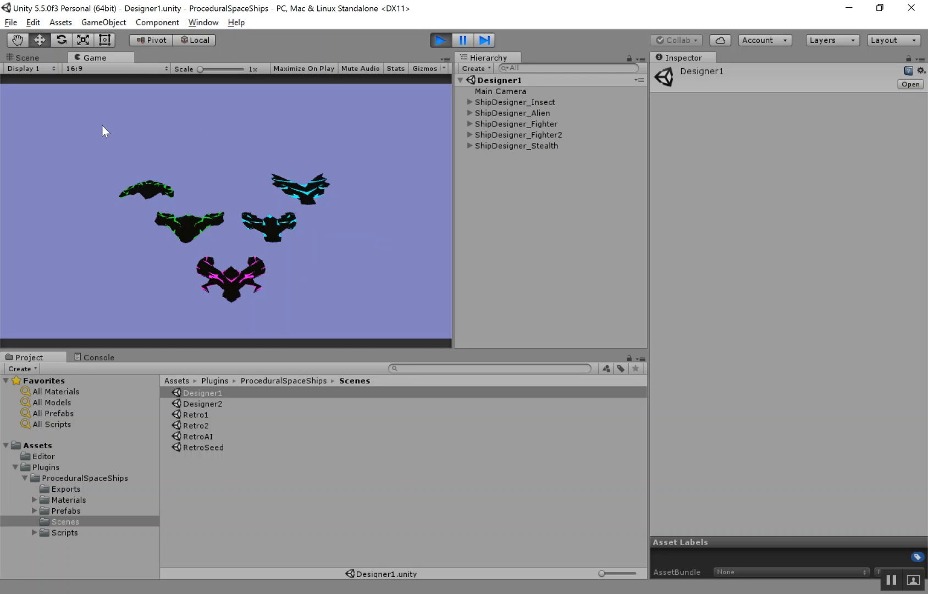
click(30, 56)
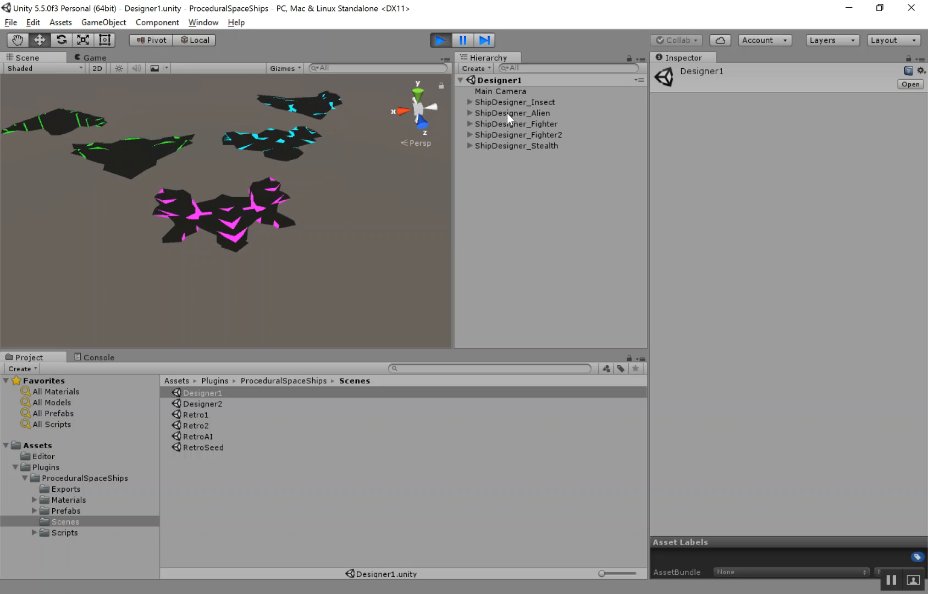
- Select ShipDesigner_Stealth in the running scene and frame it to view its splines from above
click(471, 147)
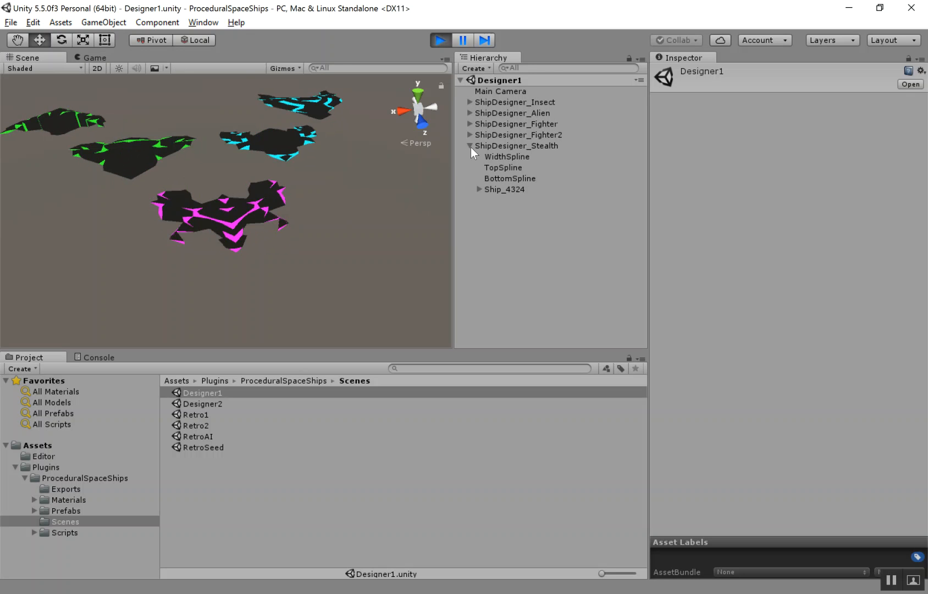
click(470, 146)
click(498, 147)
key(f)
alt+drag(368, 191, 248, 301)
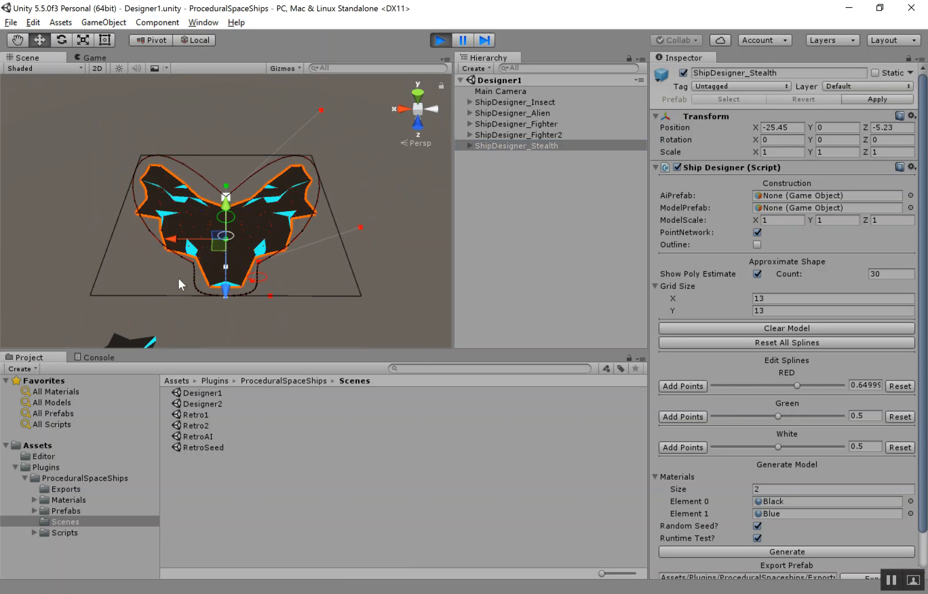
- Turn off Show Poly Estimate for ShipDesigner_Stealth and examine the regenerating ship from several angles
click(758, 273)
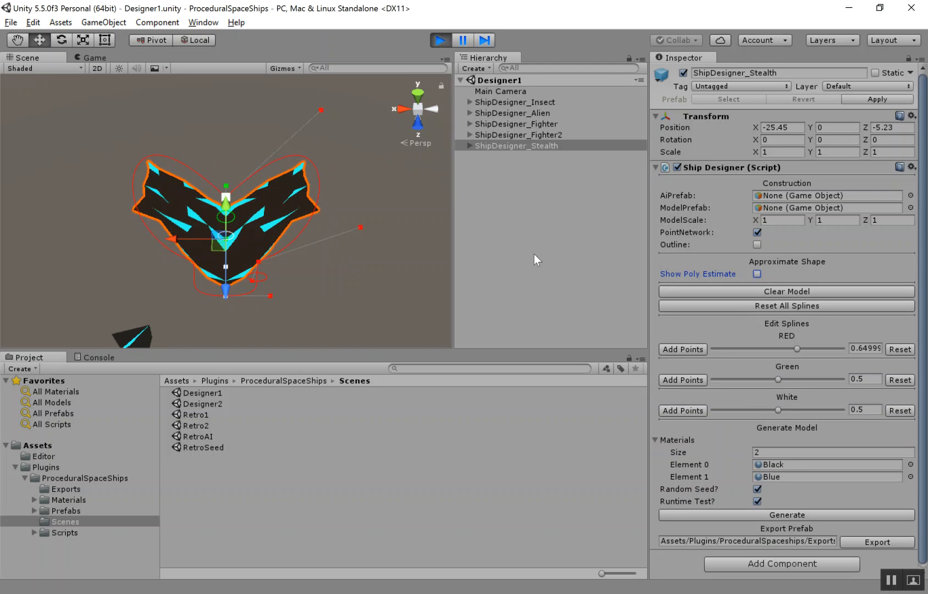
alt+drag(341, 230, 207, 125)
click(317, 117)
alt+drag(405, 156, 357, 193)
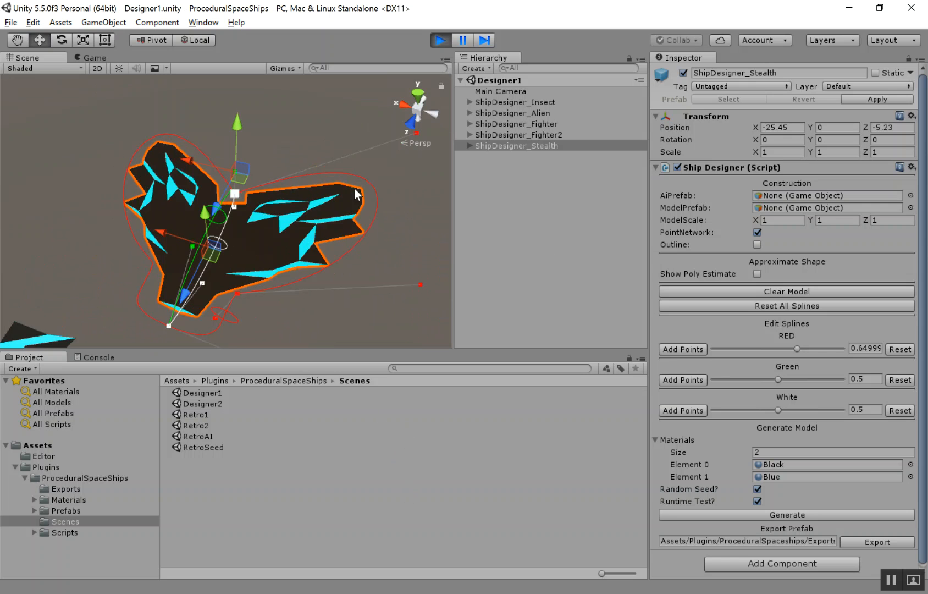
- Stop the running scene and create a new scene without saving the Designer1 changes
click(439, 40)
scroll(278, 238, down, 4)
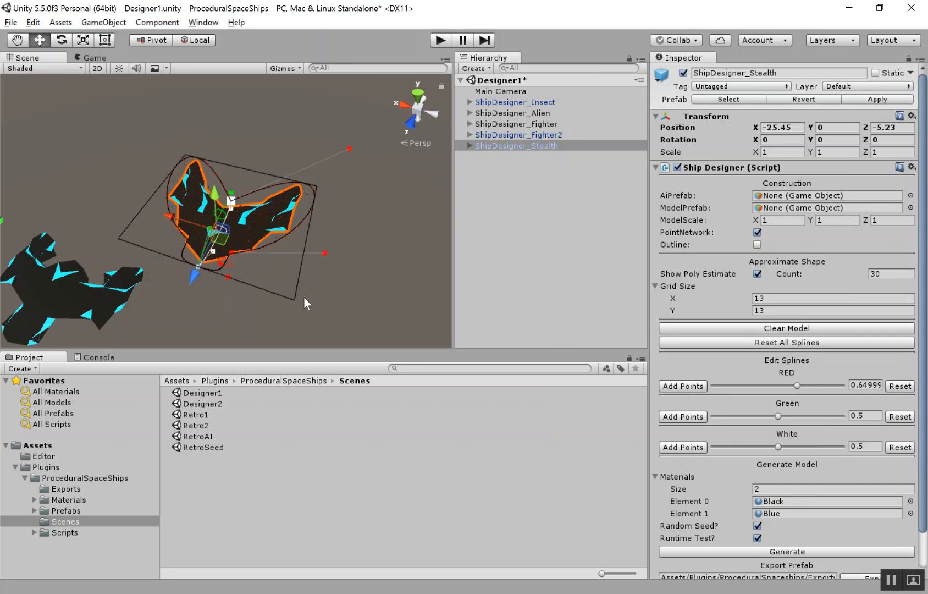
click(118, 140)
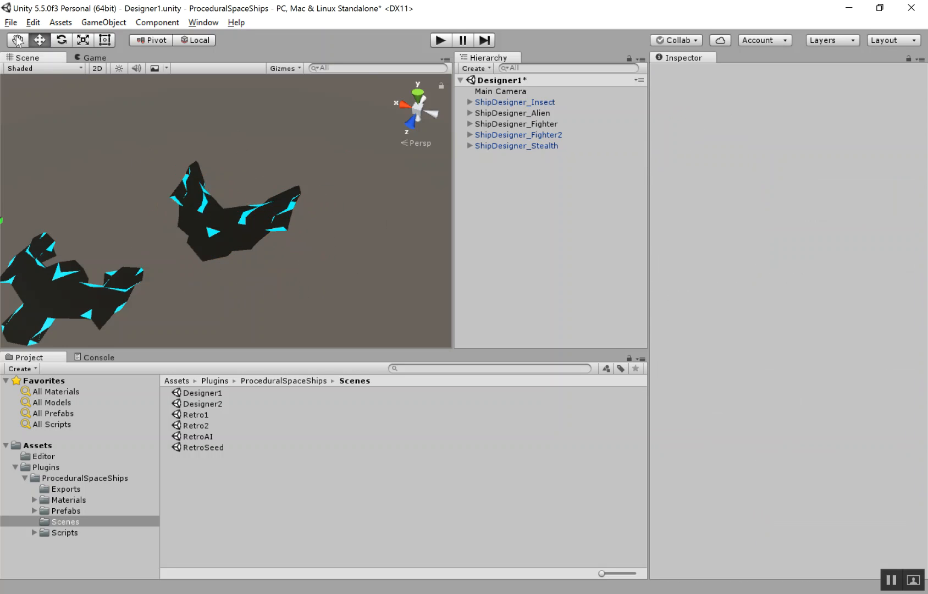
click(11, 22)
click(16, 33)
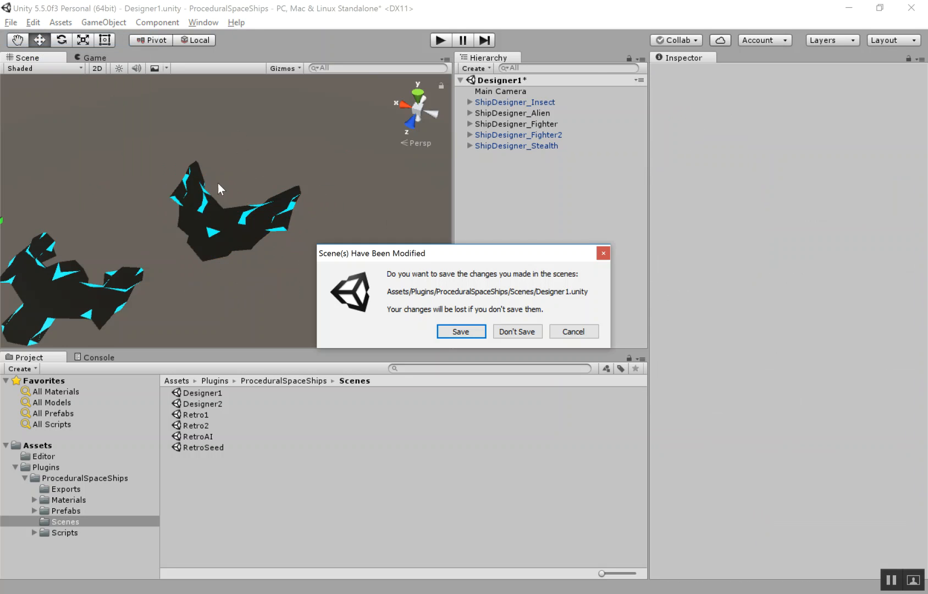
click(518, 331)
- Save the new scene as Demo in the Assets folder
click(10, 22)
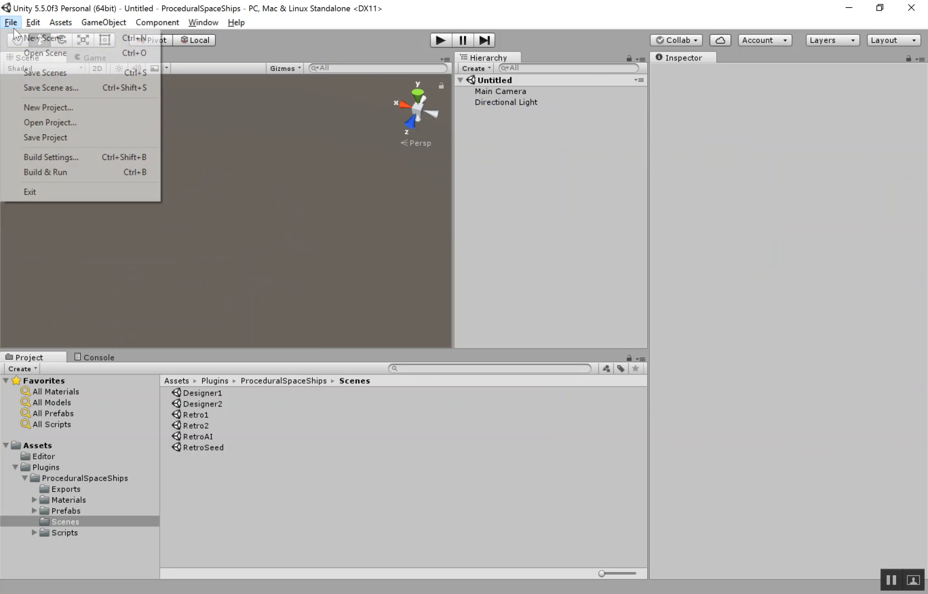
click(63, 87)
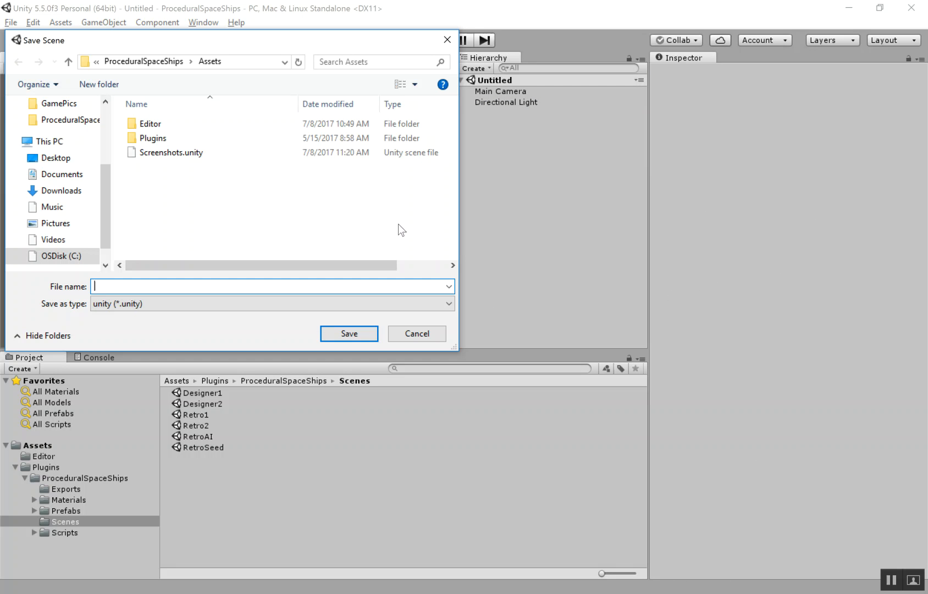
text(Demo)
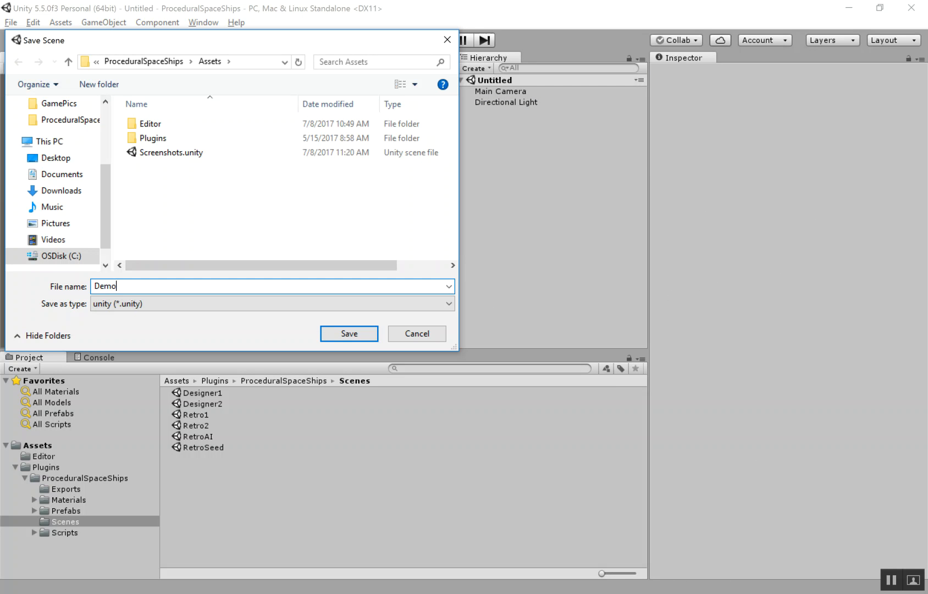
click(343, 336)
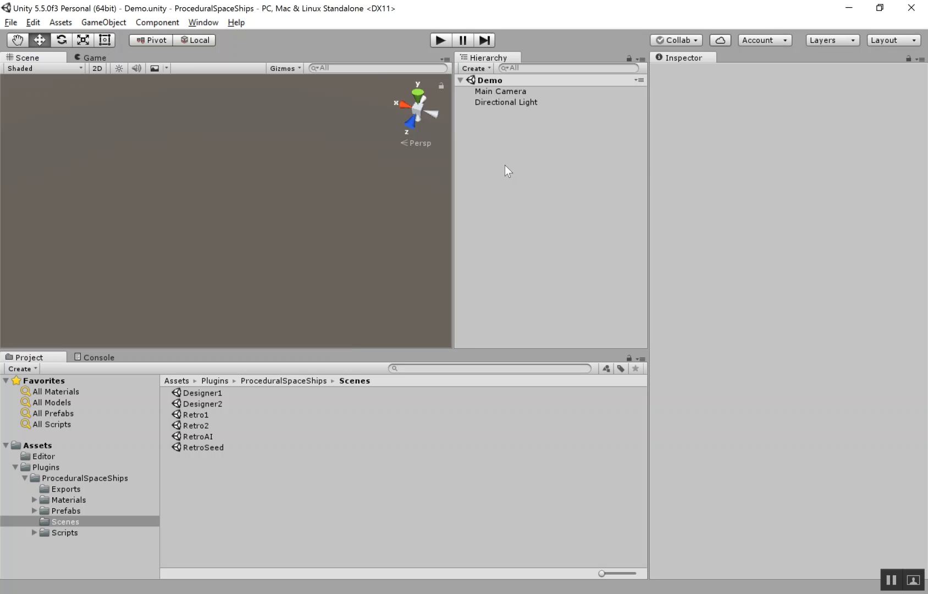
- Create an empty game object and add the Ship Designer script to it
key(ctrl+shift+n)
click(764, 163)
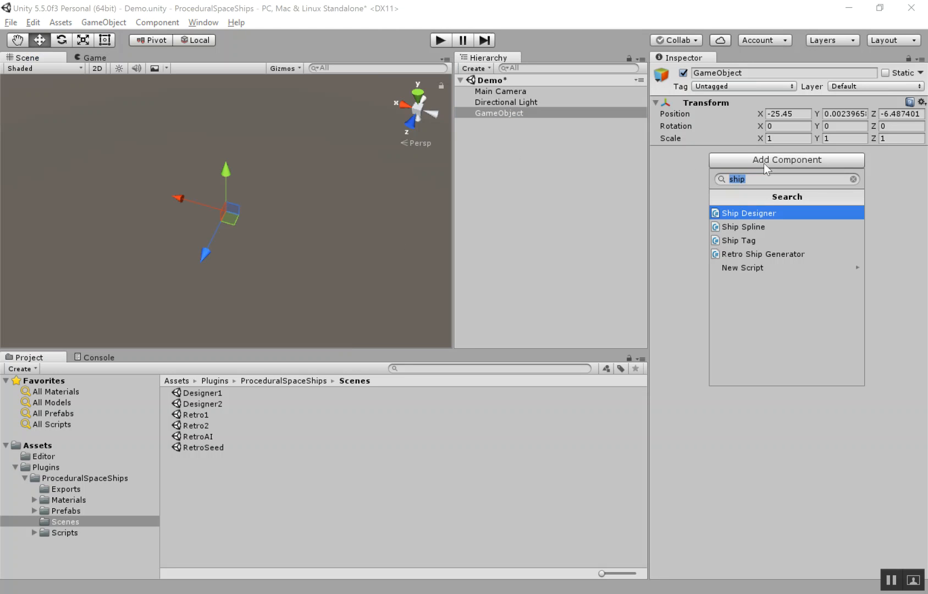
key(Return)
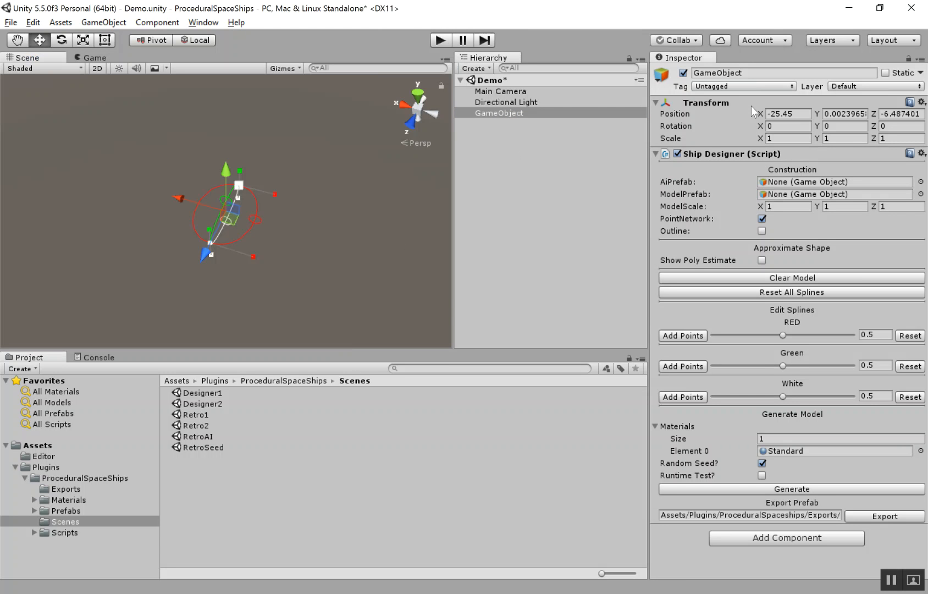
- Rename the new game object as ShipDesigner
click(518, 114)
click(520, 114)
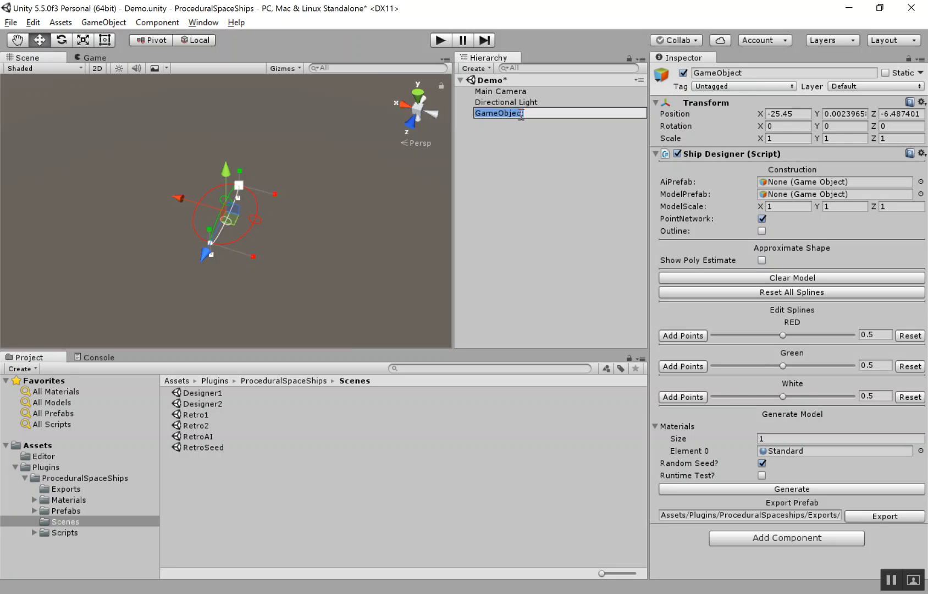
text(ShipDesigner)
key(Return)
- Examine the ShipDesigner's red, green and white splines and their control points from several angles
scroll(256, 257, down, 5)
scroll(256, 256, up, 12)
alt+drag(263, 267, 301, 271)
alt+drag(322, 136, 188, 173)
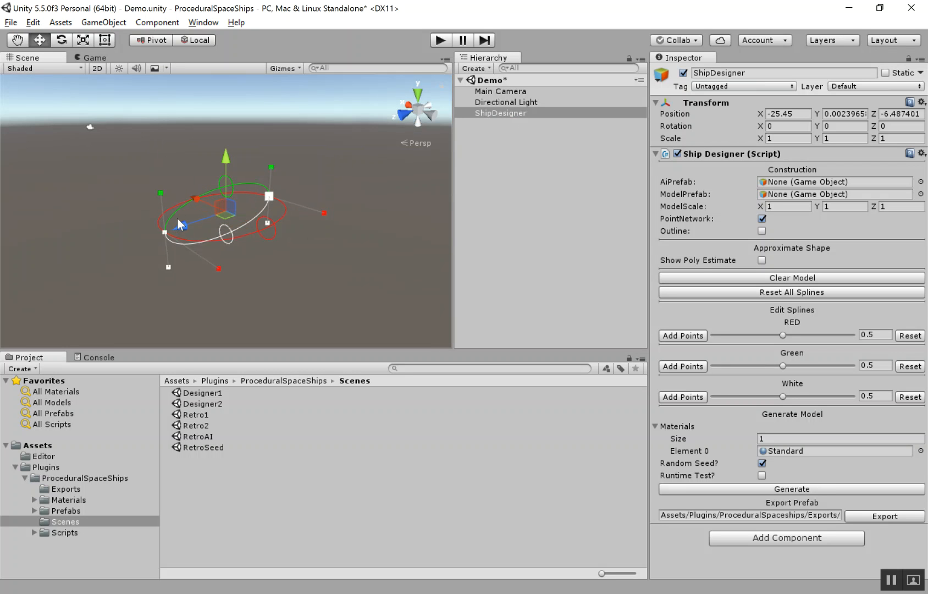
alt+drag(259, 199, 217, 255)
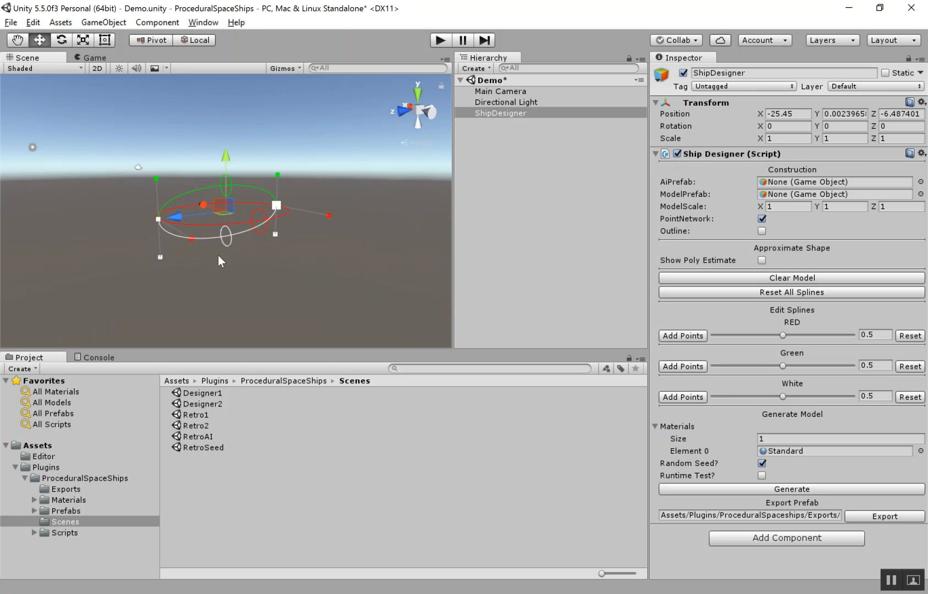
click(156, 178)
alt+drag(226, 241, 446, 326)
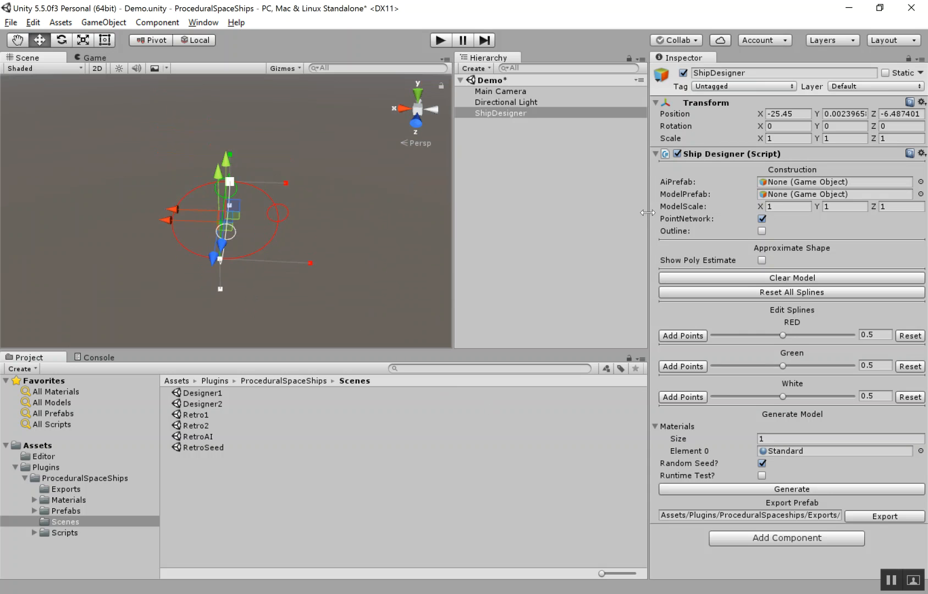
- Widen the Inspector and save the Demo scene
drag(650, 212, 548, 210)
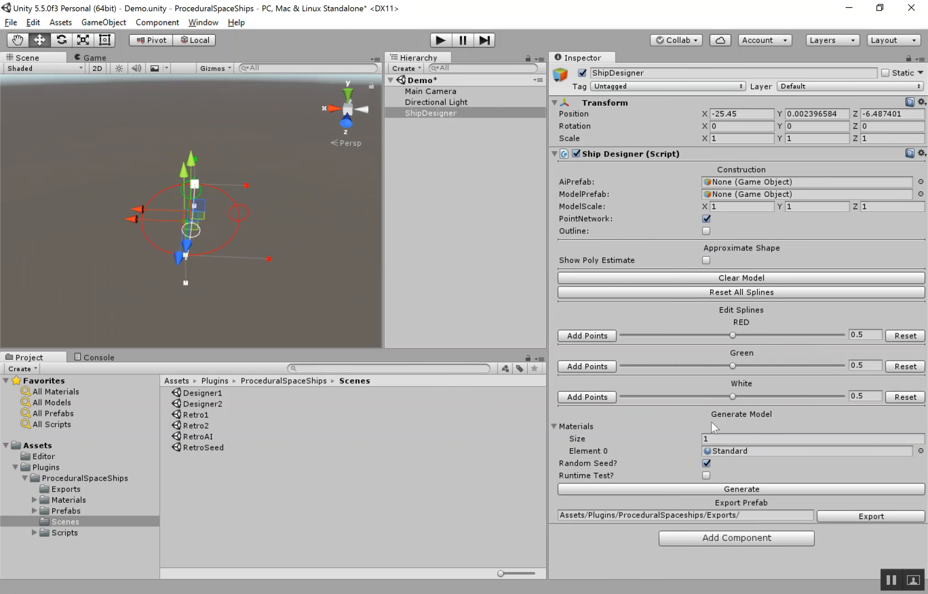
alt+drag(333, 214, 484, 332)
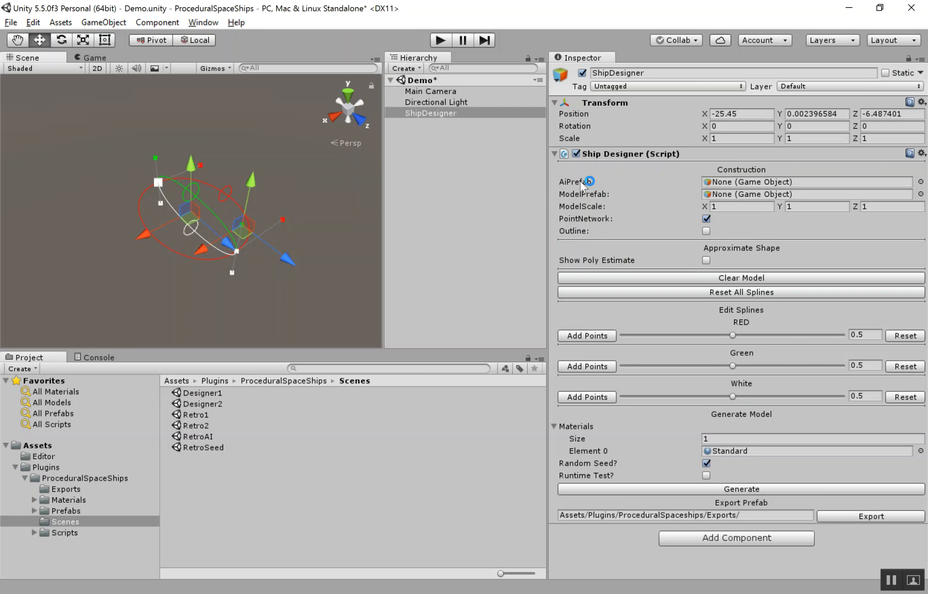
click(301, 165)
key(ctrl+s)
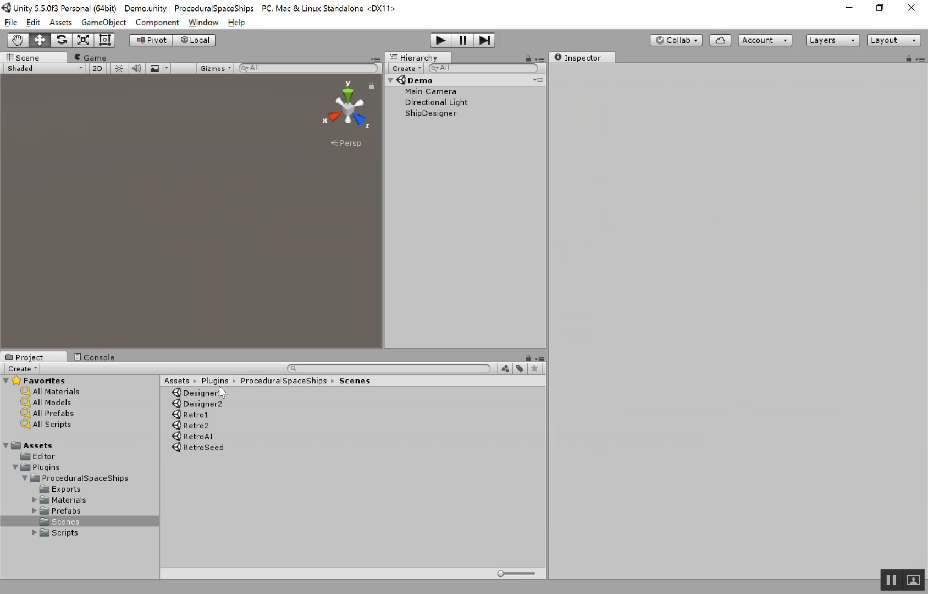
- Open the Designer1 scene and frame ShipDesigner_Fighter to view the example ships
double_click(219, 392)
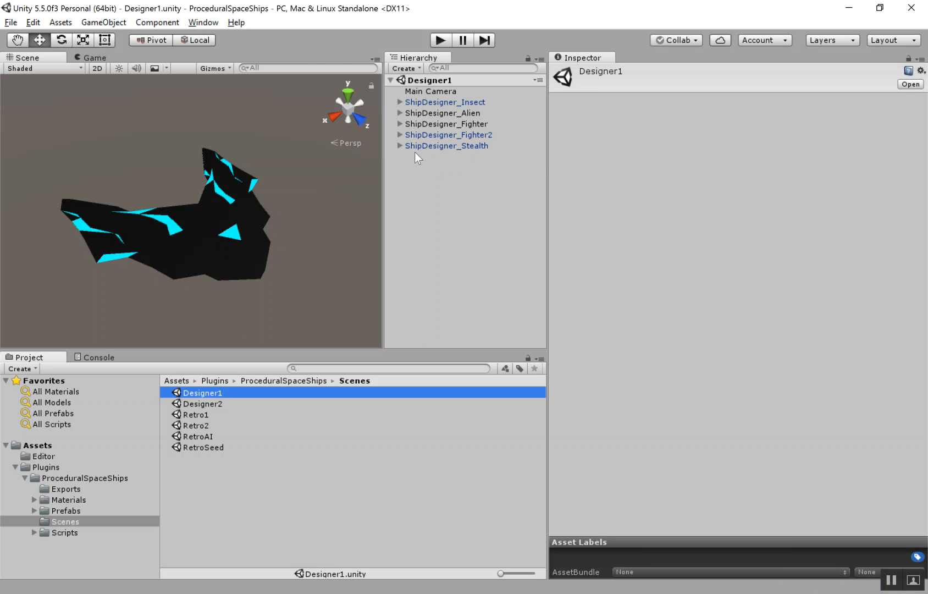
click(456, 122)
key(f)
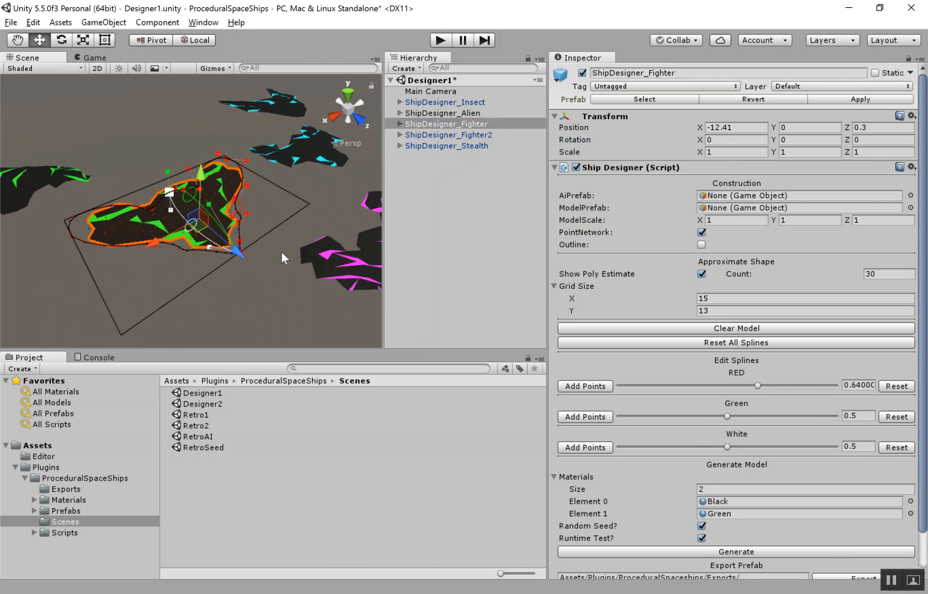
middle_drag(252, 135, 172, 280)
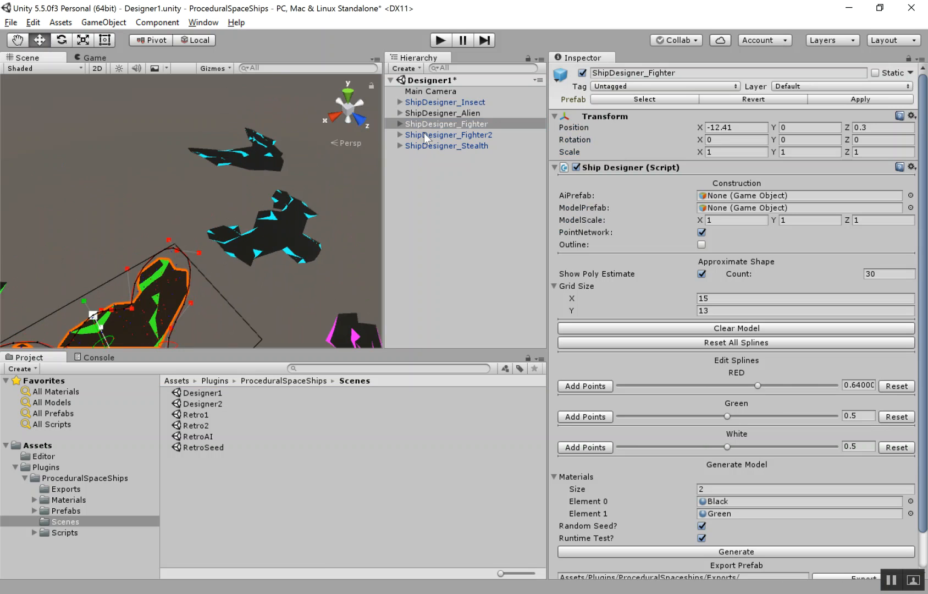
- Expand ShipDesigner_Stealth in the hierarchy and generate a new random ship model for it
double_click(457, 146)
alt+drag(306, 247, 301, 219)
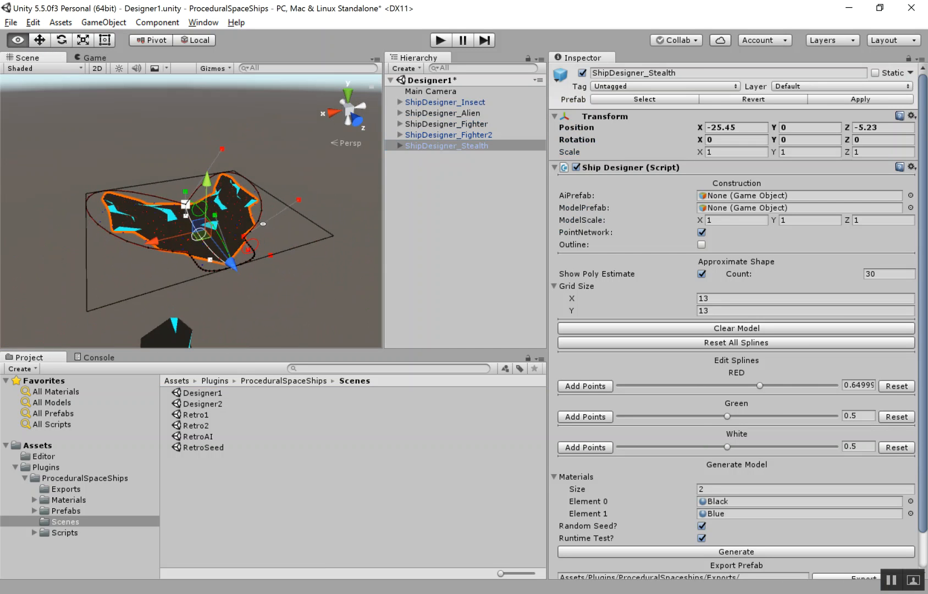
click(400, 145)
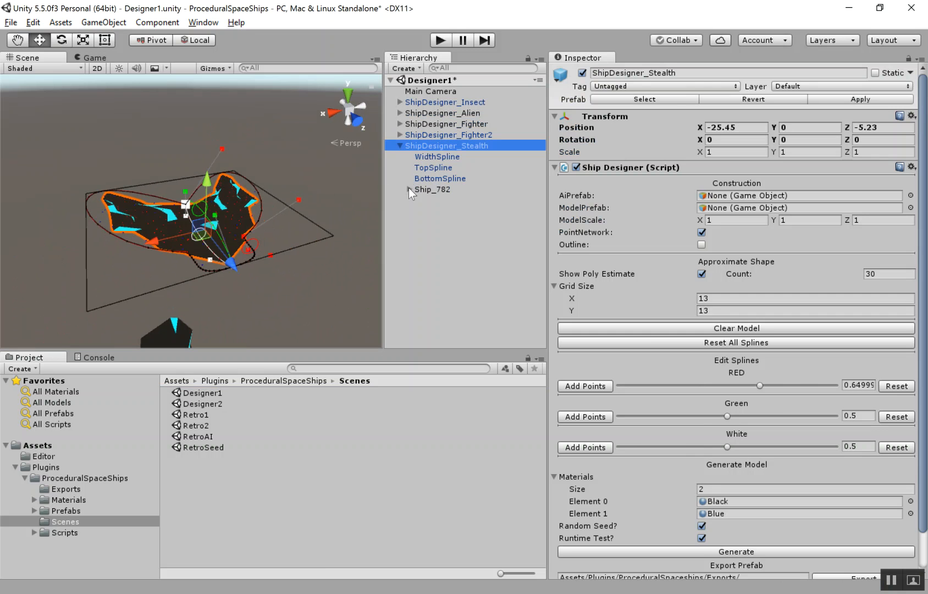
click(725, 551)
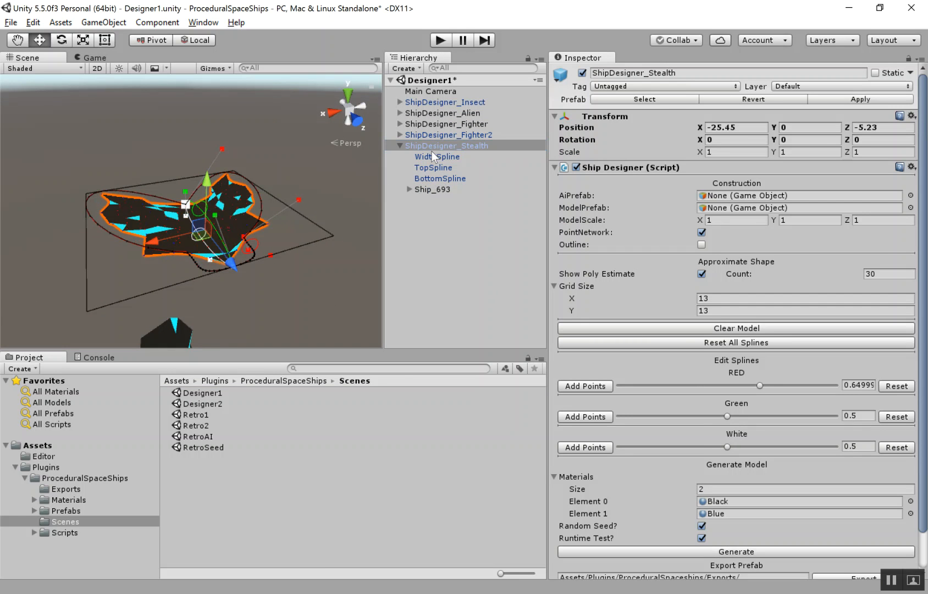
- Inspect the components of the generated ship object and its child model under ShipDesigner_Stealth
click(425, 188)
click(447, 200)
click(442, 189)
click(448, 199)
click(449, 190)
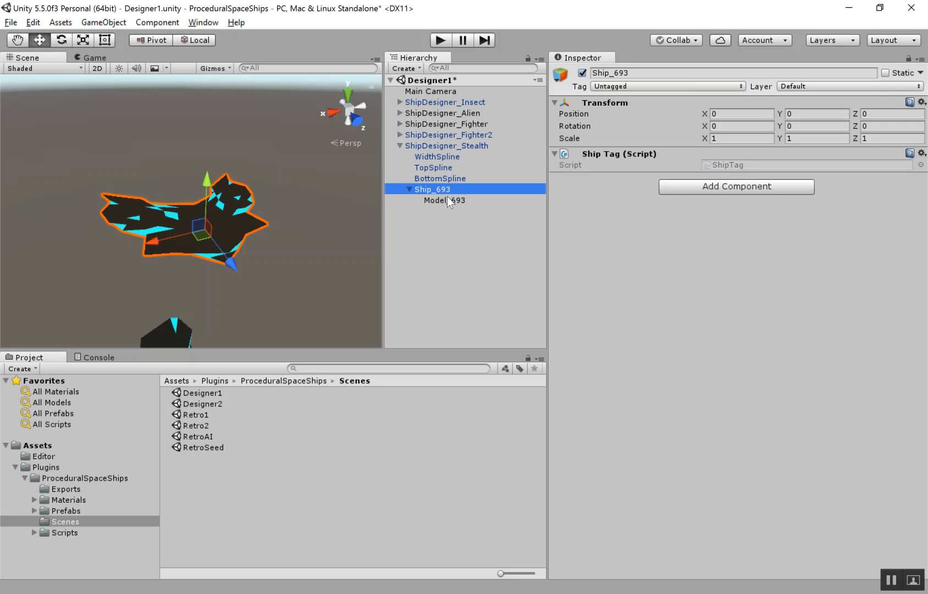
- Move the generated ship object under ShipDesigner_Stealth down about 0.75 units along Y, away from its designer
click(449, 200)
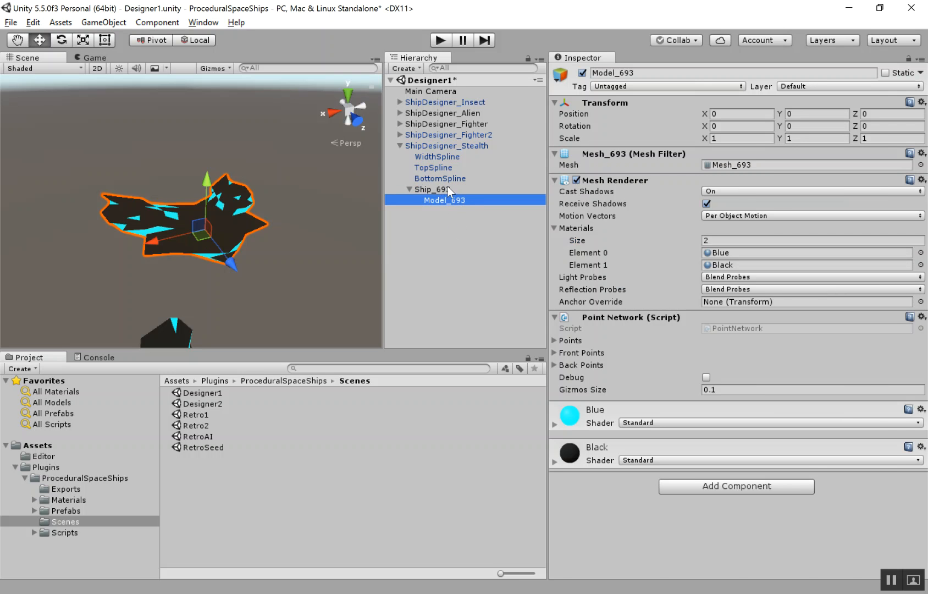
click(460, 146)
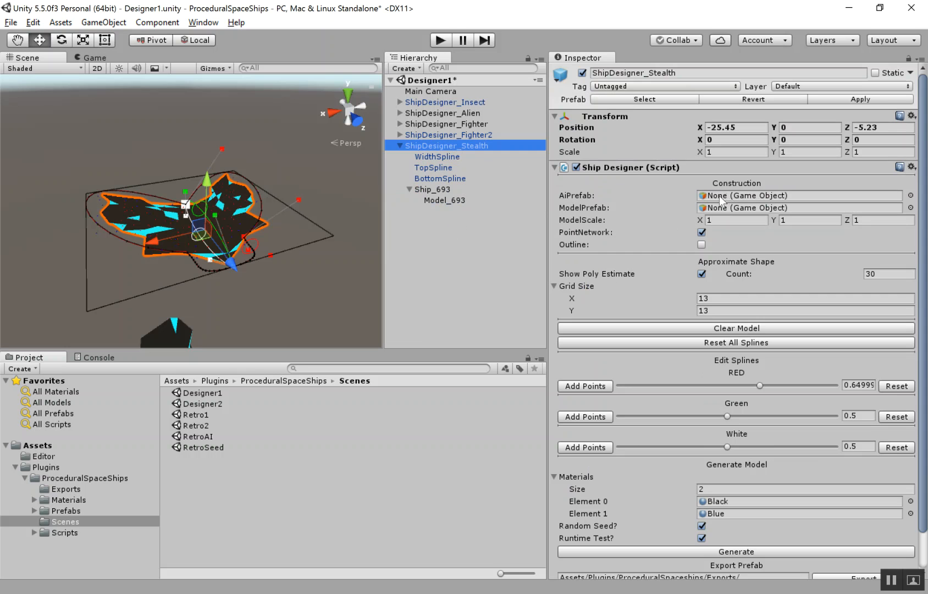
click(436, 190)
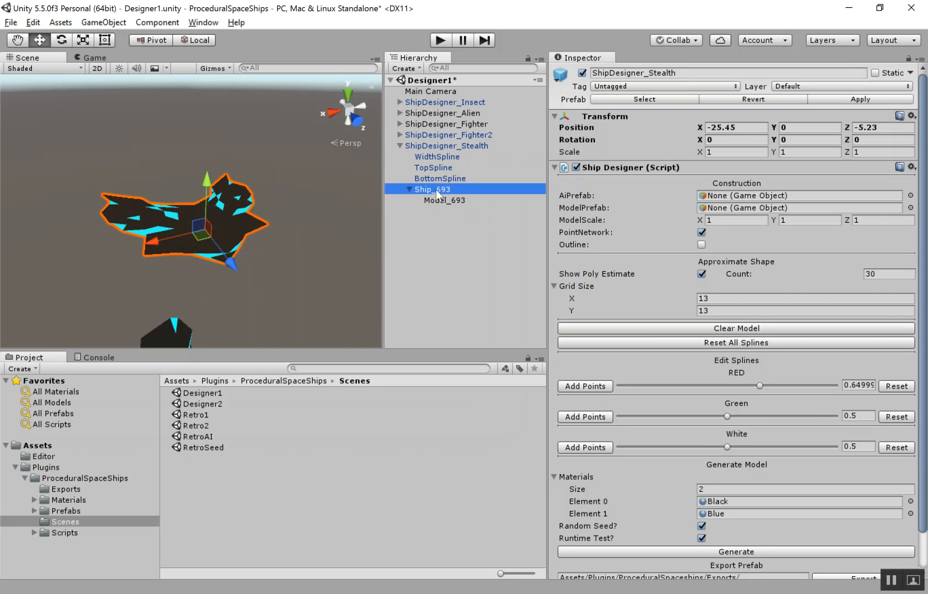
drag(210, 89, 281, 234)
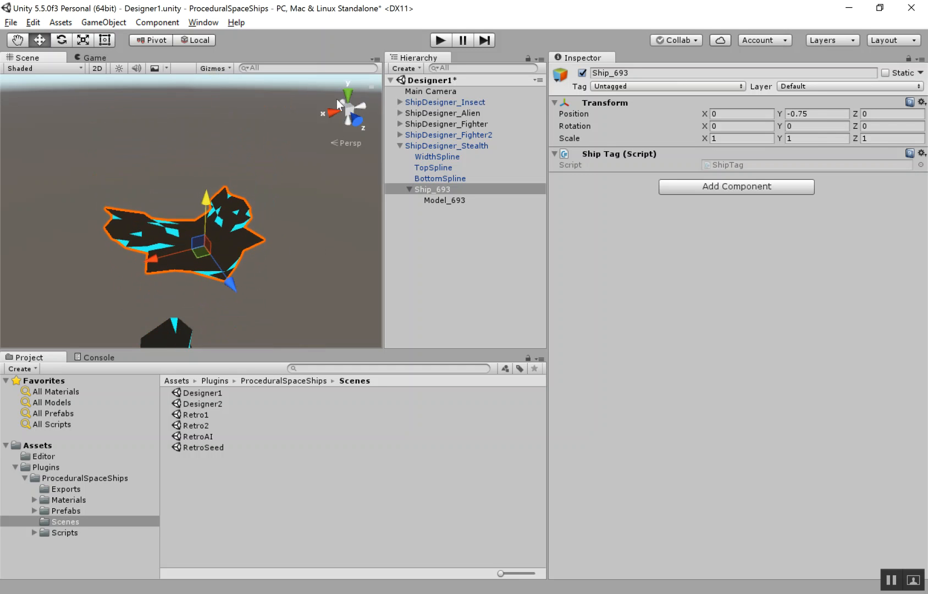
click(457, 146)
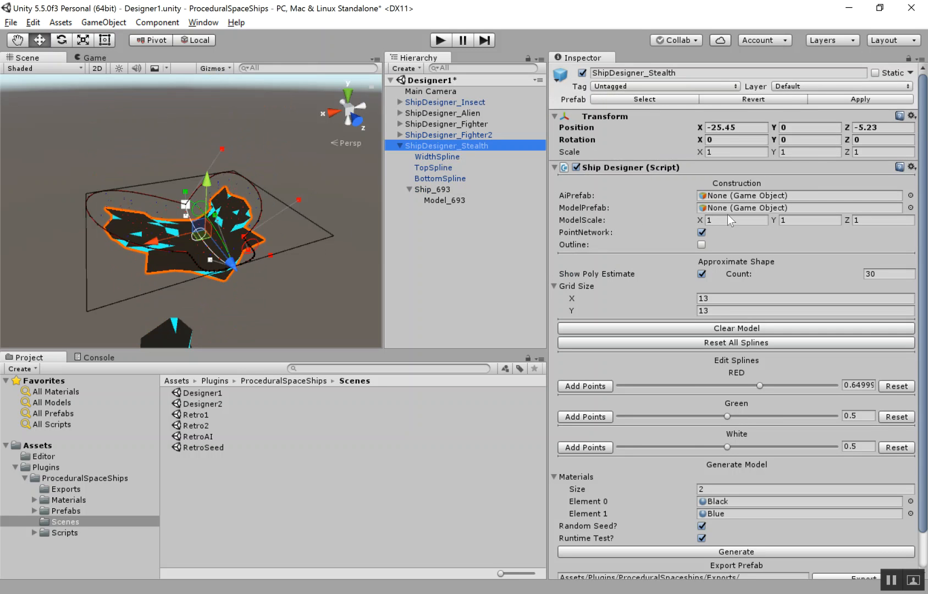
- Generate a new random ship for ShipDesigner_Stealth and inspect the new ship object and its child model
click(439, 200)
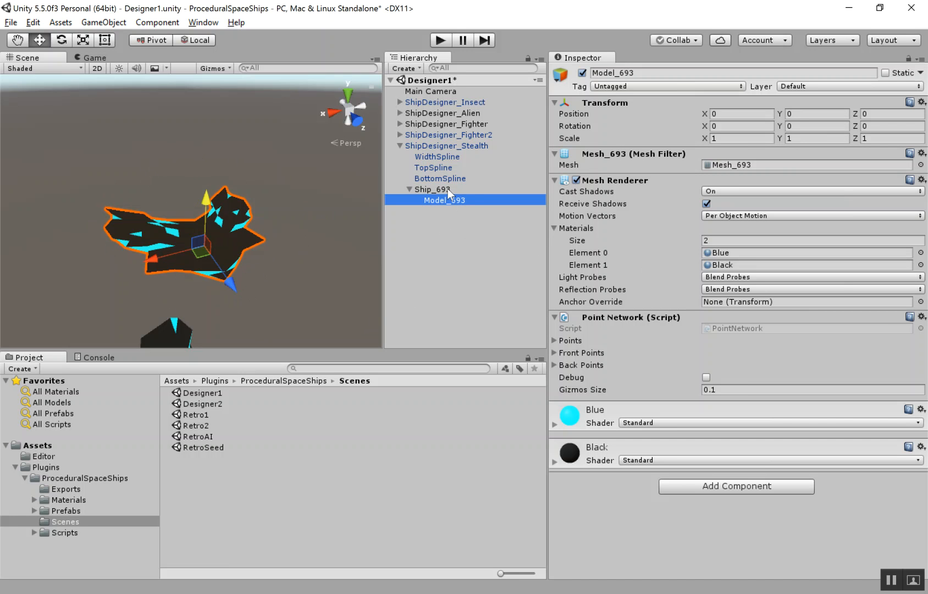
click(439, 146)
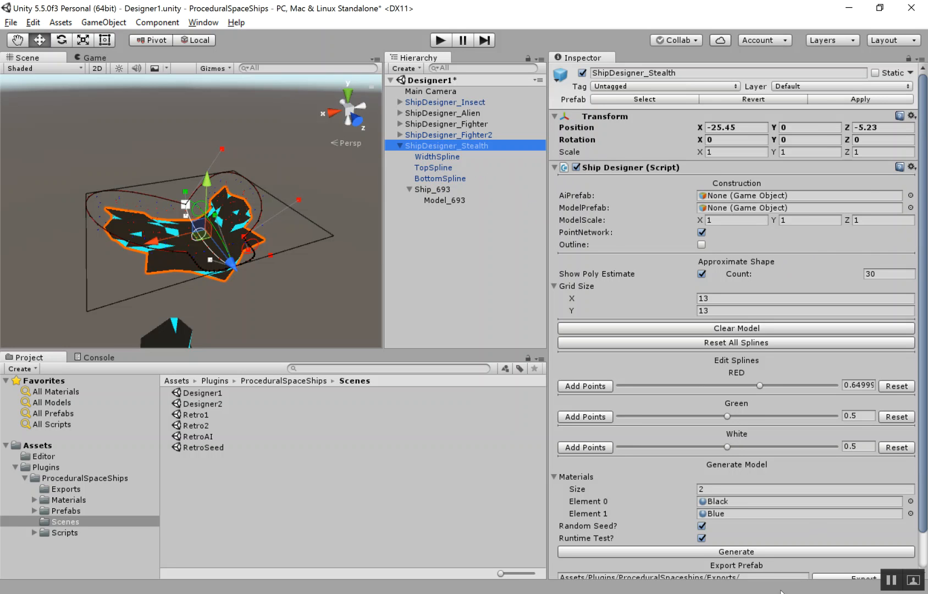
click(749, 550)
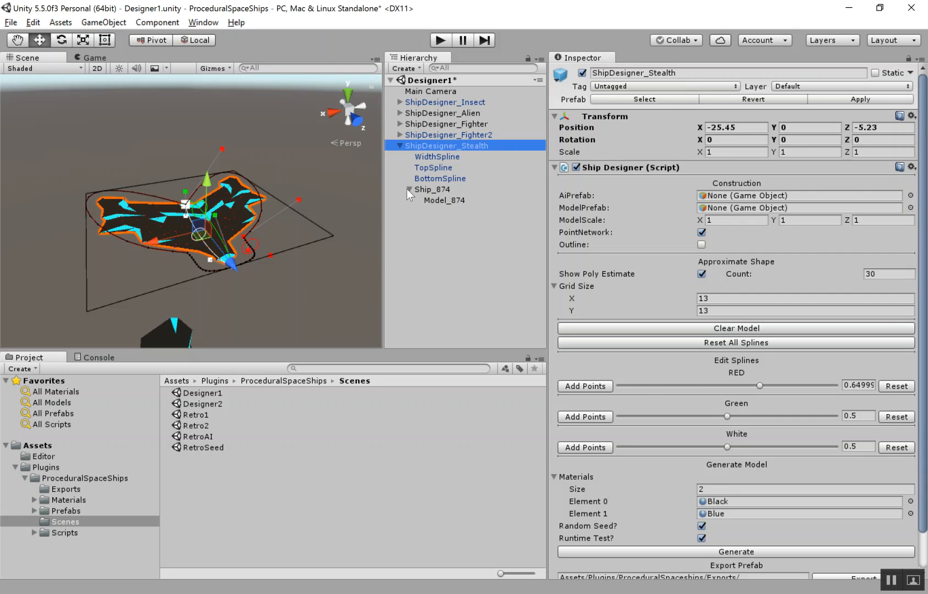
click(428, 191)
click(434, 198)
click(430, 192)
click(432, 199)
click(430, 191)
- Set the ModelScale of ShipDesigner_Stealth to 0.5 on X, Y and Z and generate a ship at that scale
click(433, 146)
click(738, 220)
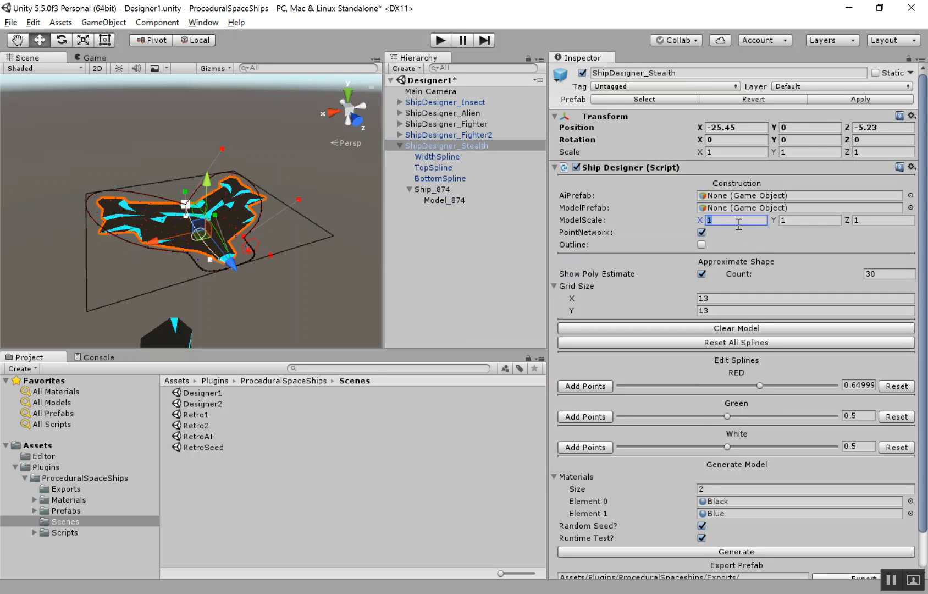
text(.5)
key(Tab)
text(.5)
key(Tab)
text(.5)
click(744, 548)
alt+drag(324, 335, 230, 244)
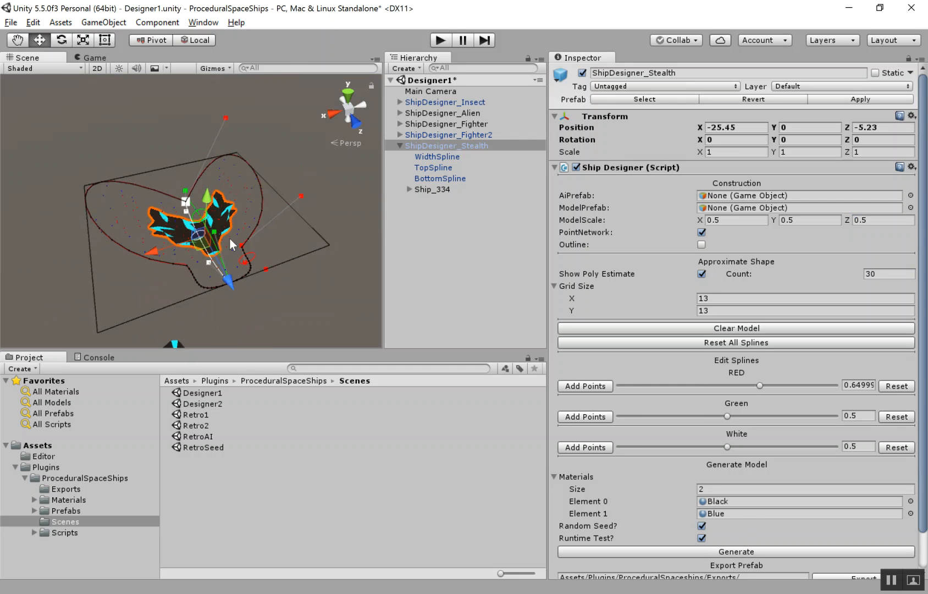
- Set the ModelScale of ShipDesigner_Stealth to 1 on X, Y and Z and regenerate the ship
click(737, 220)
text(1)
key(Tab)
text(1)
key(Tab)
text(1)
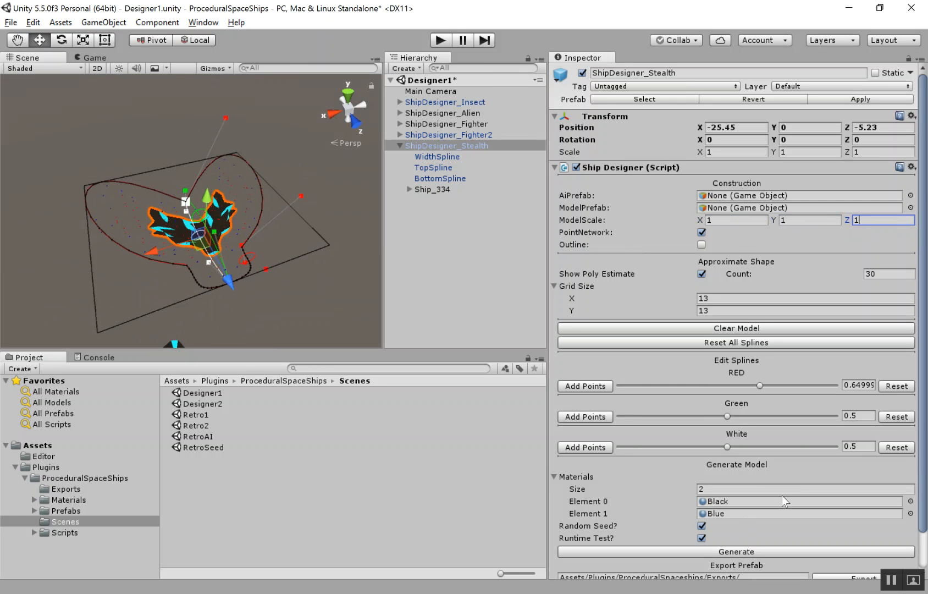
click(752, 550)
alt+drag(186, 200, 220, 297)
- Examine the Point Network component on the generated ship's child model, including its Front Points and Back Points lists
click(701, 232)
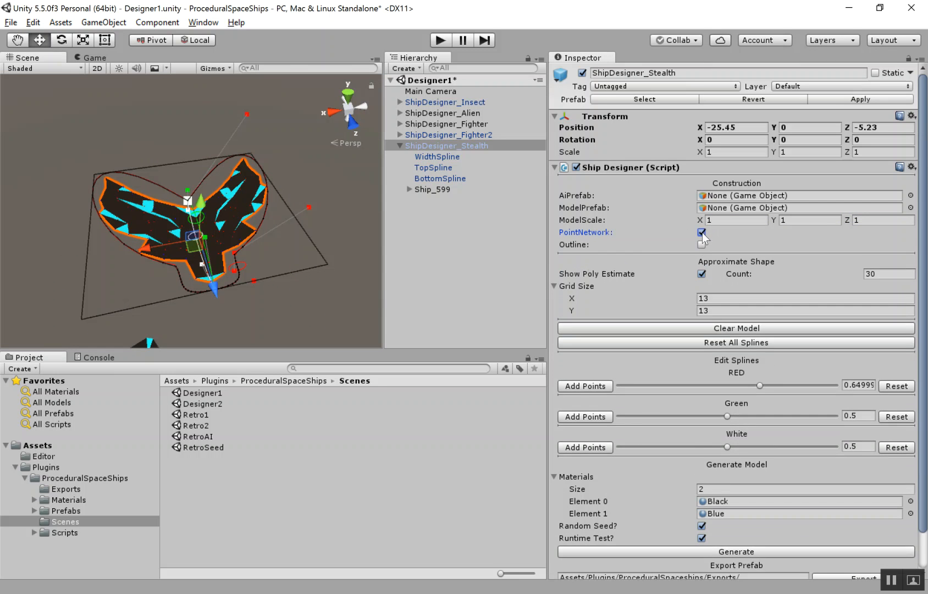
click(410, 188)
click(431, 190)
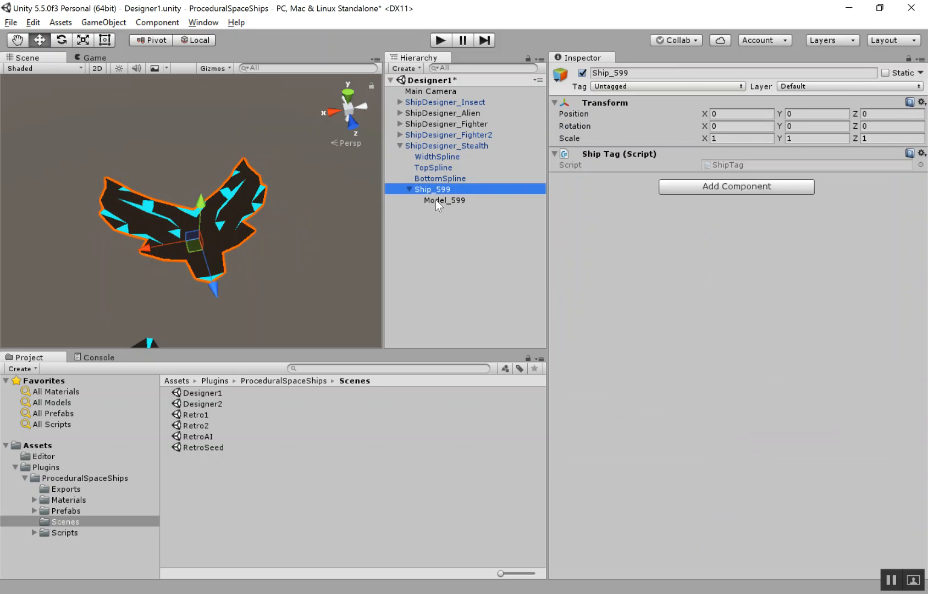
click(438, 200)
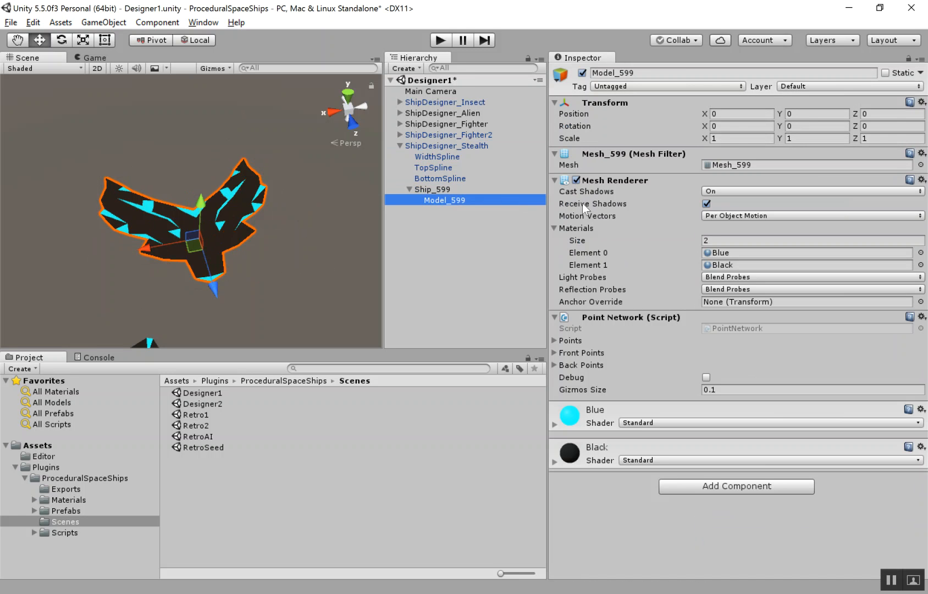
click(439, 189)
click(441, 199)
click(579, 366)
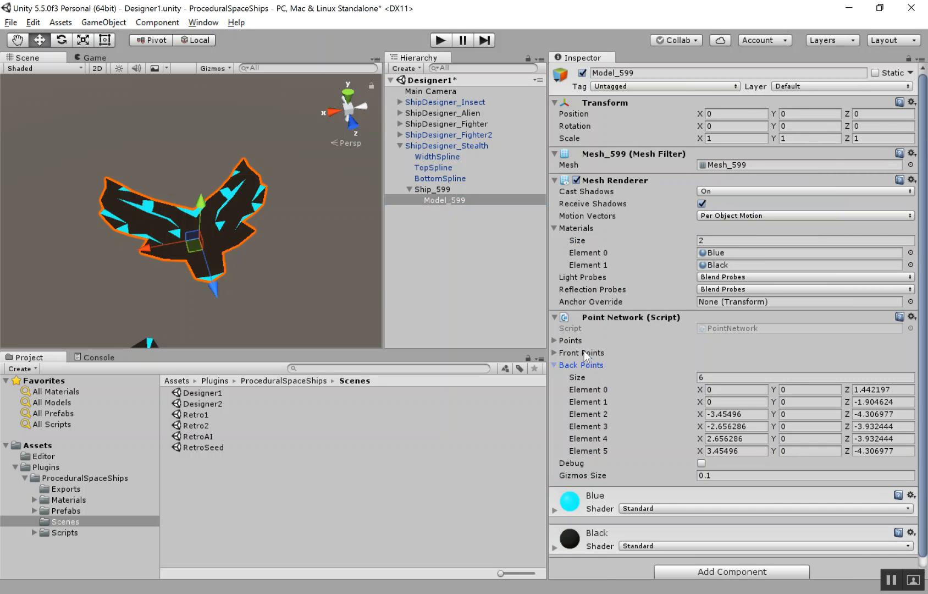
click(584, 353)
click(584, 352)
click(586, 364)
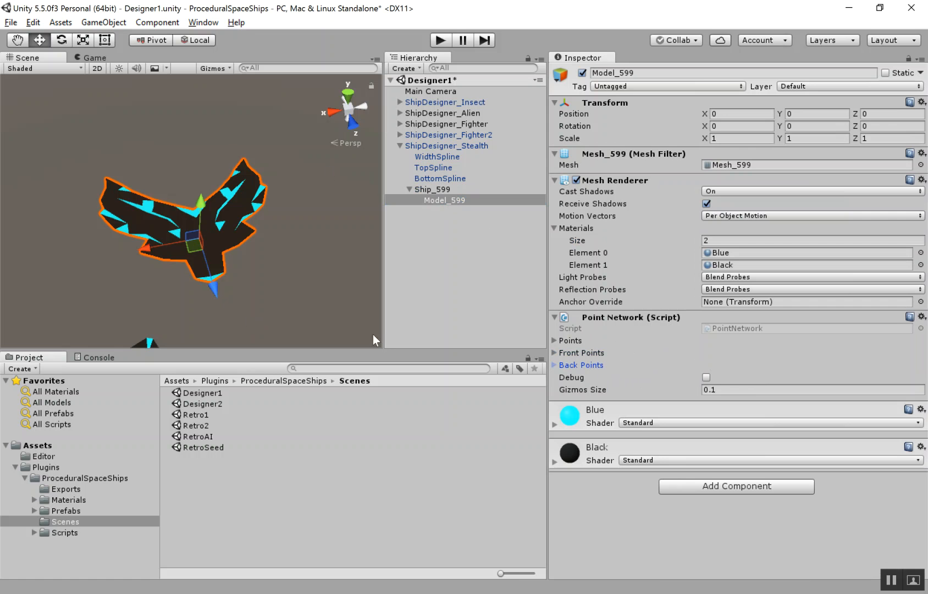
- Turn on Debug in the model's Point Network component to display its points around the ship
click(706, 377)
alt+drag(265, 284, 771, 288)
alt+drag(380, 264, 262, 271)
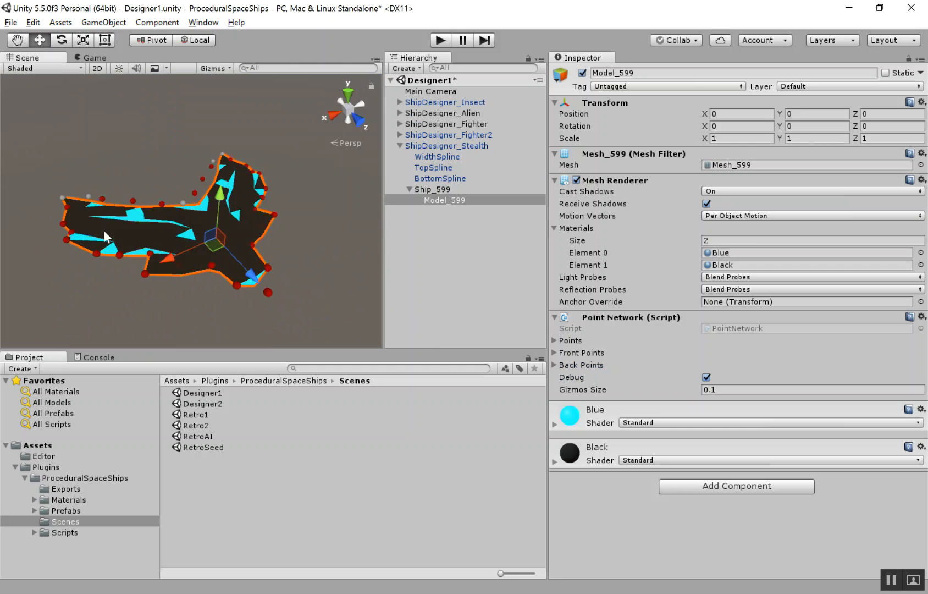
- Compare the Front Points and Back Points coordinates with the debug points drawn on the ship
click(584, 352)
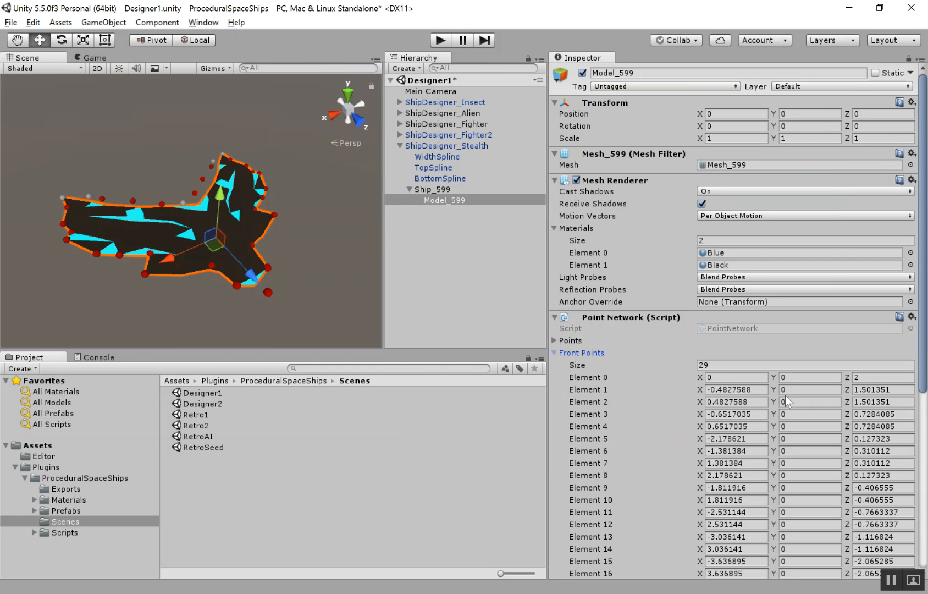
click(580, 353)
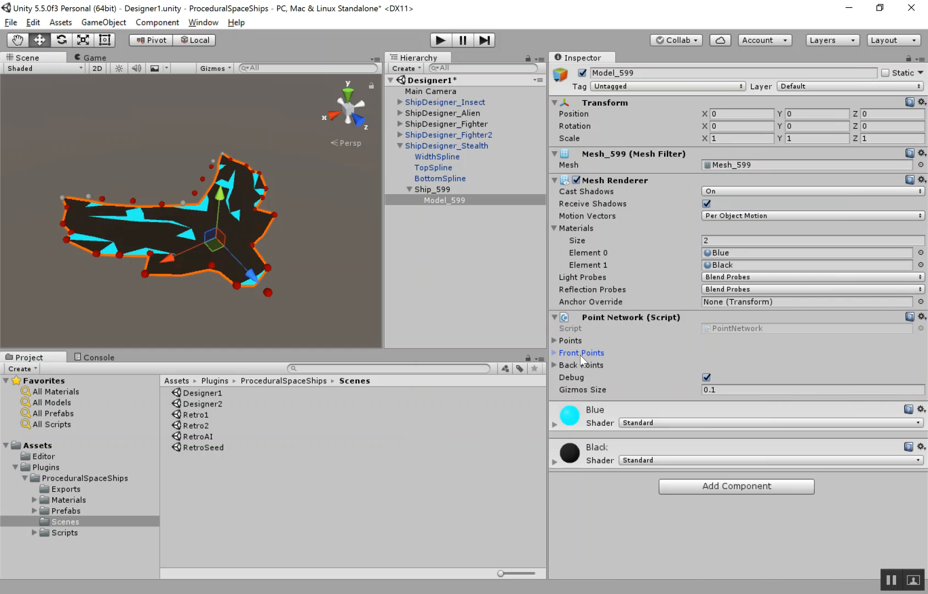
click(581, 364)
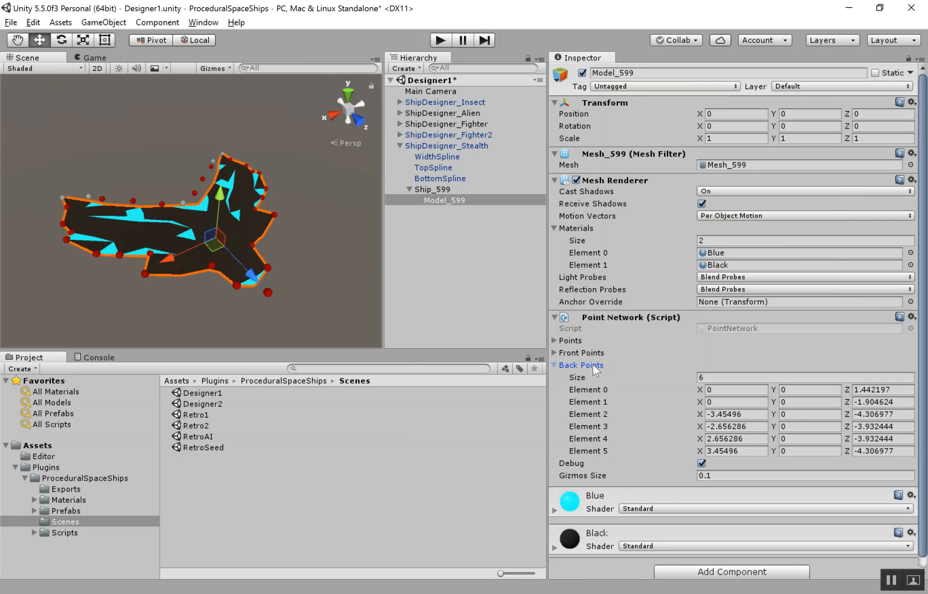
click(593, 366)
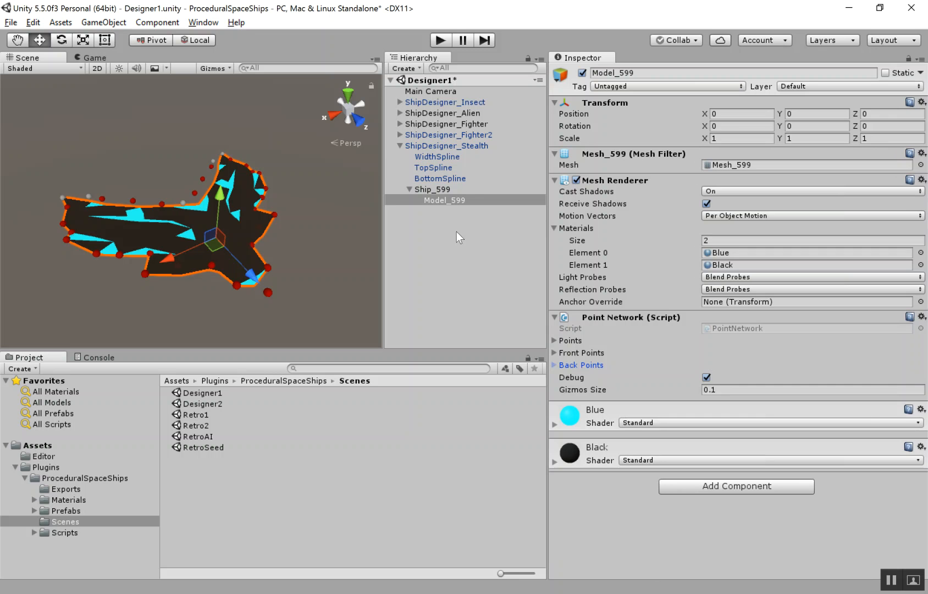
- Enable Outline on ShipDesigner_Stealth, keeping PointNetwork on, and generate a new ship with the outline
click(469, 147)
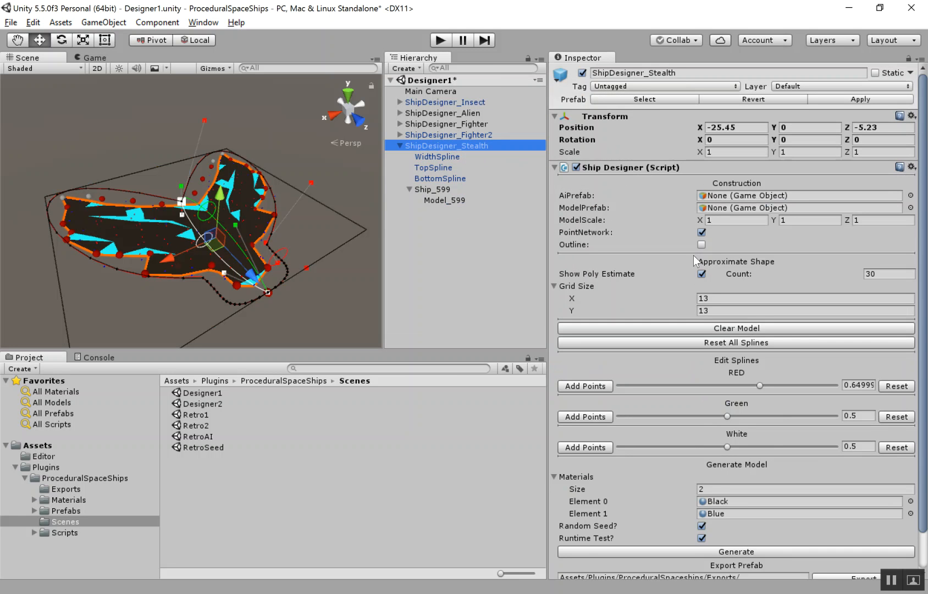
click(701, 233)
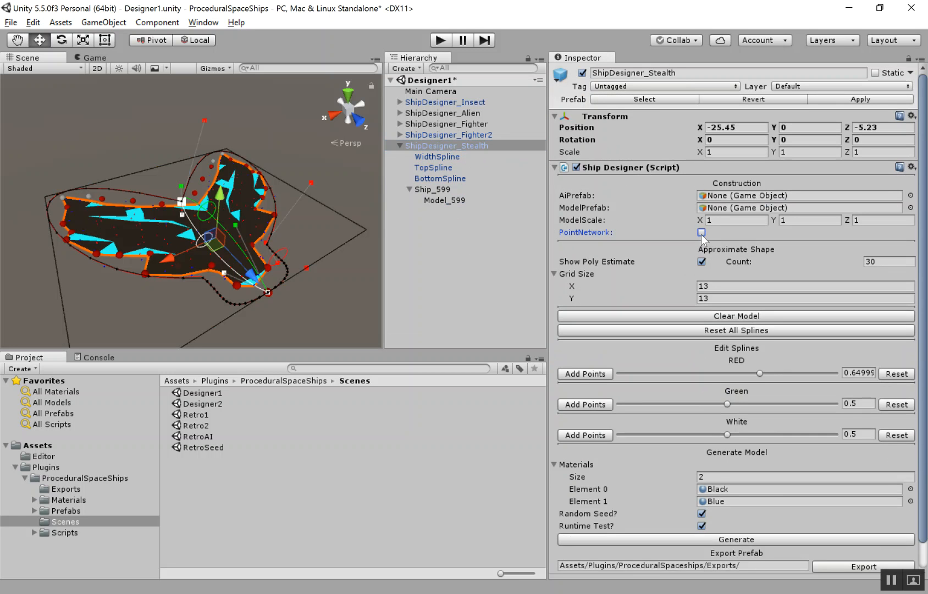
click(701, 234)
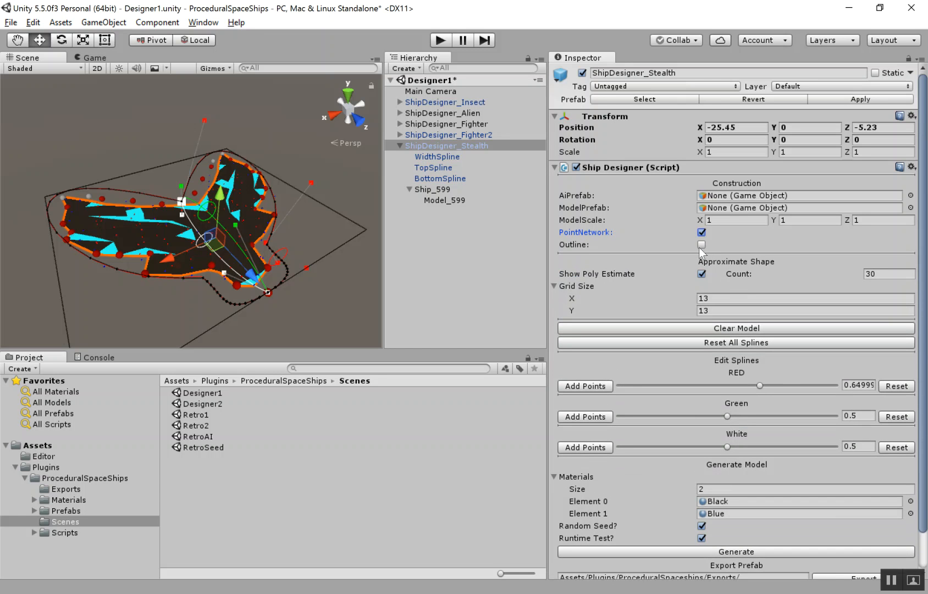
click(696, 247)
click(701, 245)
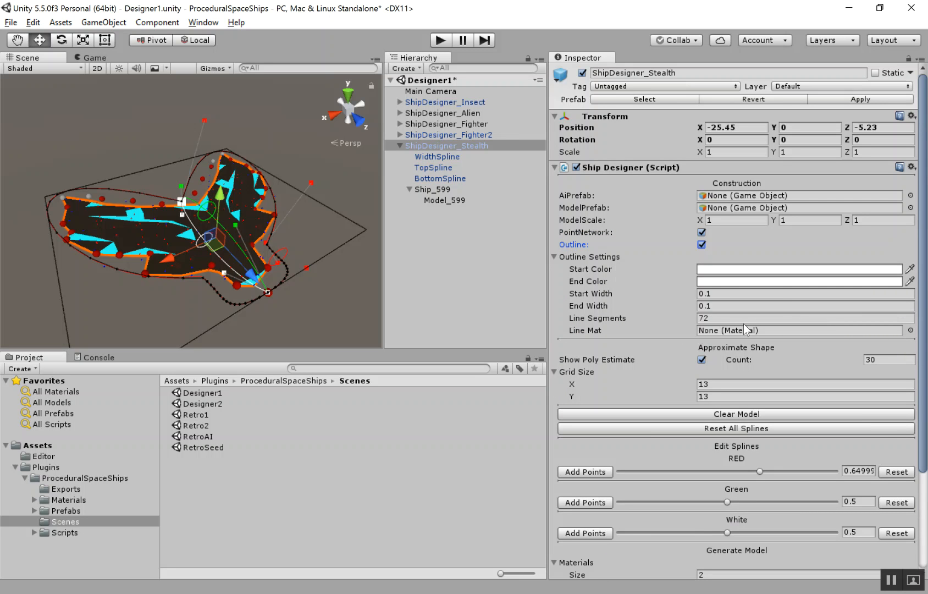
scroll(714, 413, down, 5)
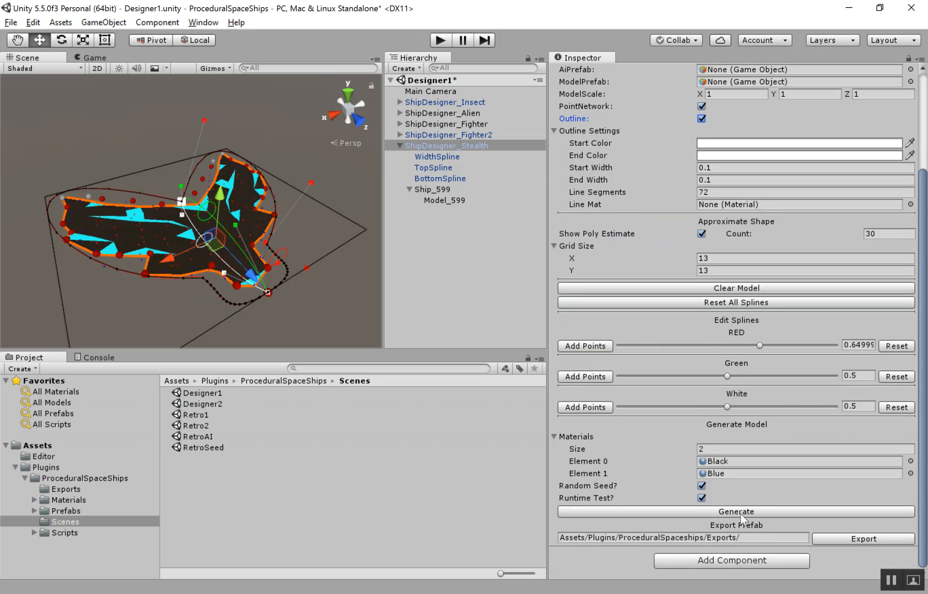
click(740, 513)
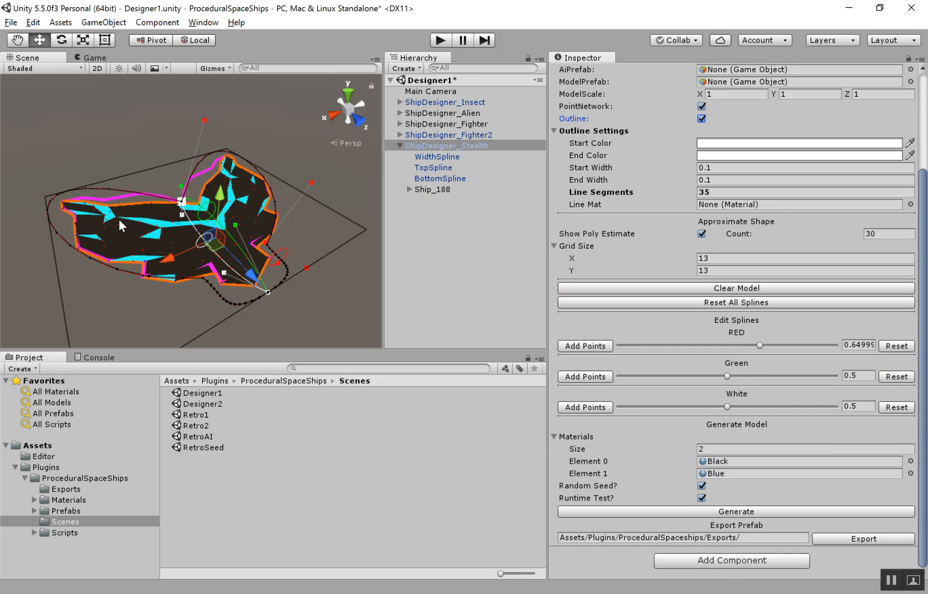
- Assign the lineMat material as the outline's Line Mat and regenerate the stealth ship to view its outline
click(910, 203)
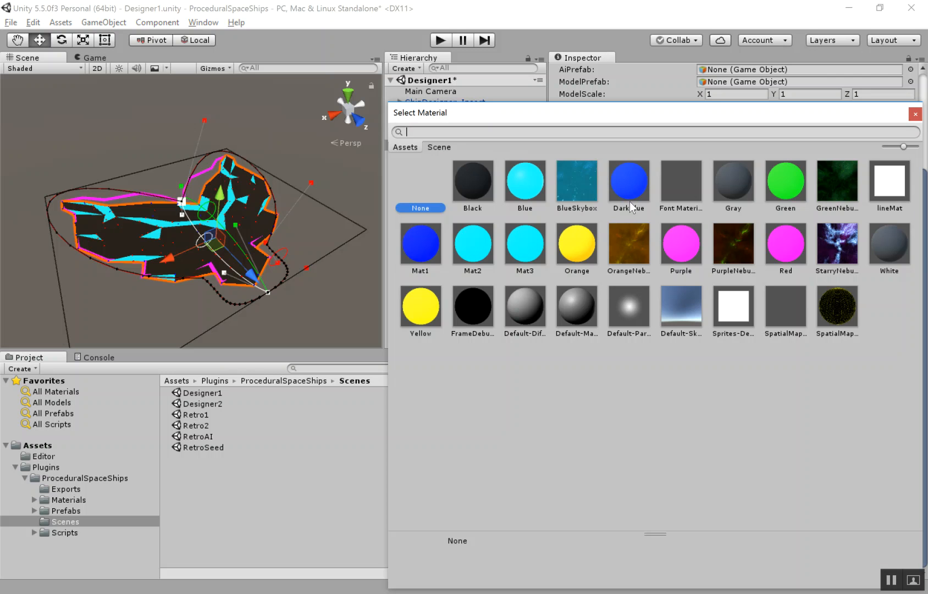
click(888, 184)
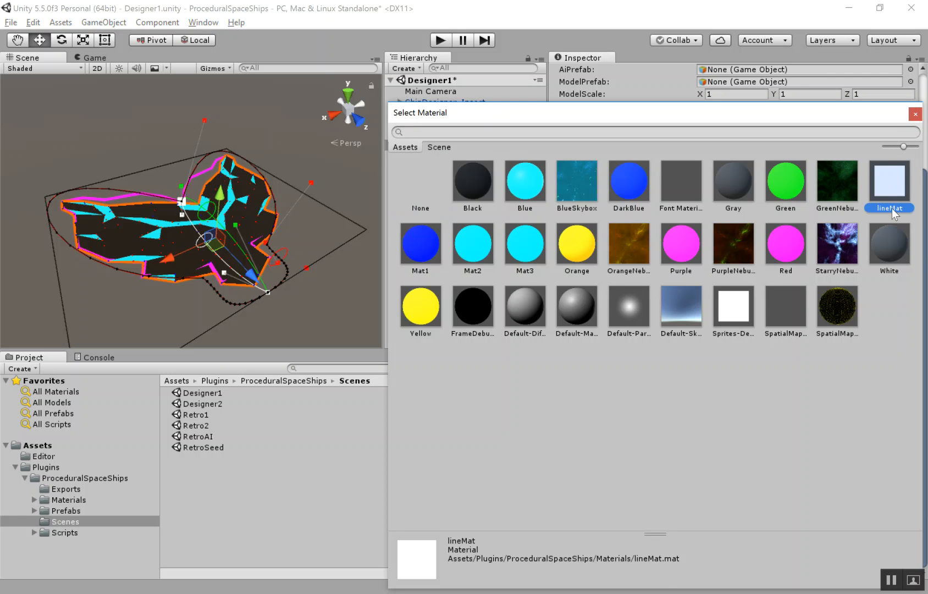
click(915, 114)
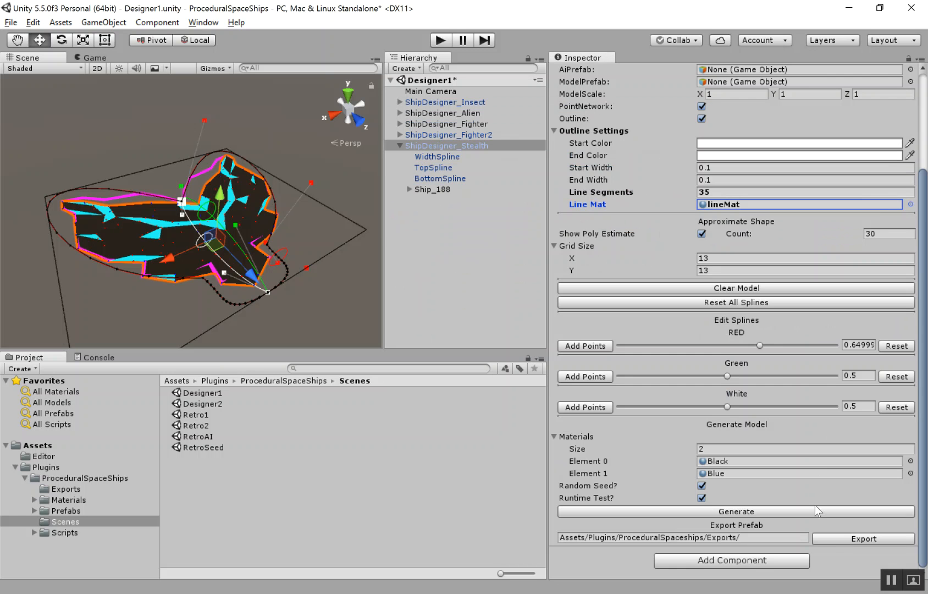
click(767, 511)
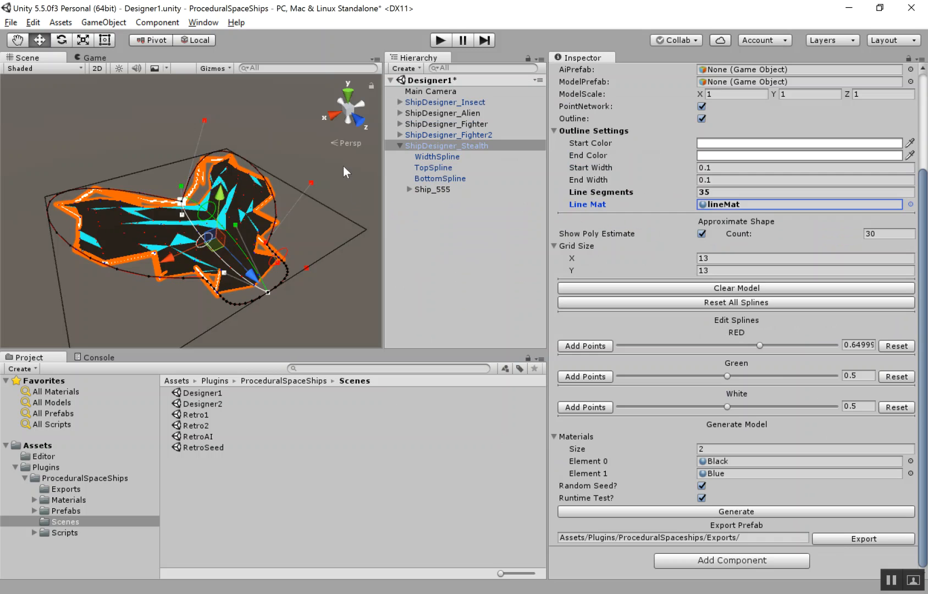
click(122, 268)
alt+drag(174, 346, 86, 380)
- Set the outline's Start Color on ShipDesigner_Stealth to red and regenerate the ship to view the colour gradient
click(451, 146)
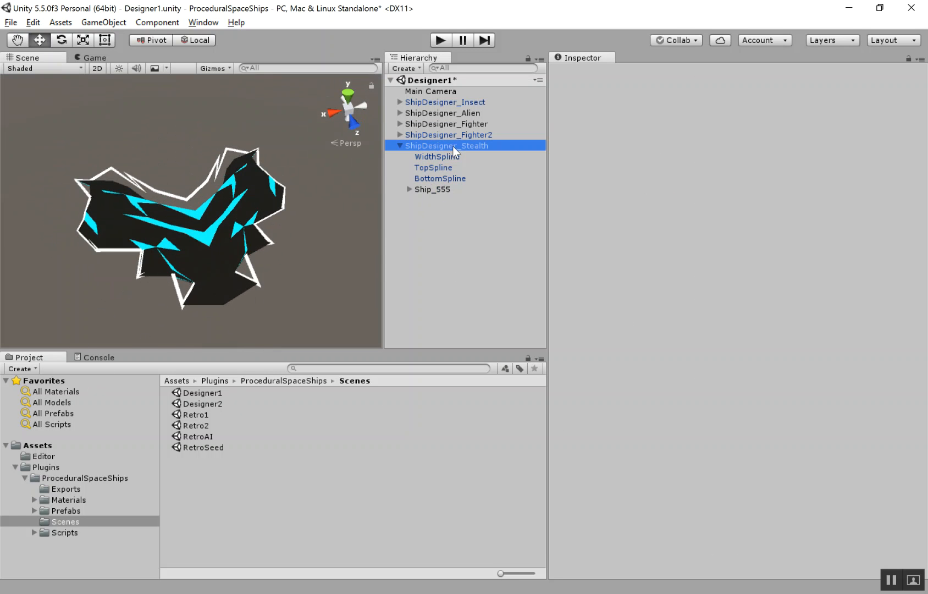
click(728, 266)
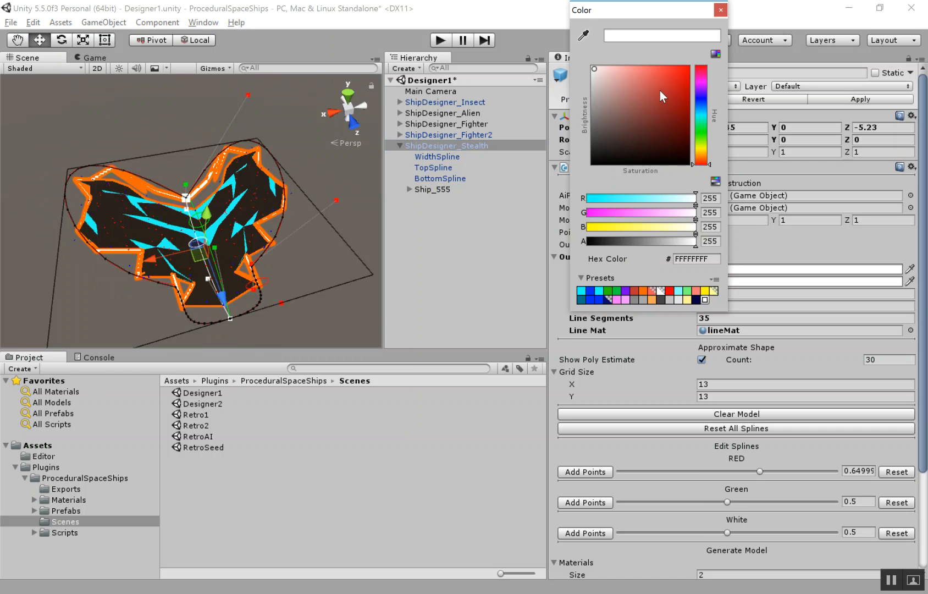
drag(660, 91, 706, 30)
click(716, 14)
scroll(764, 544, down, 5)
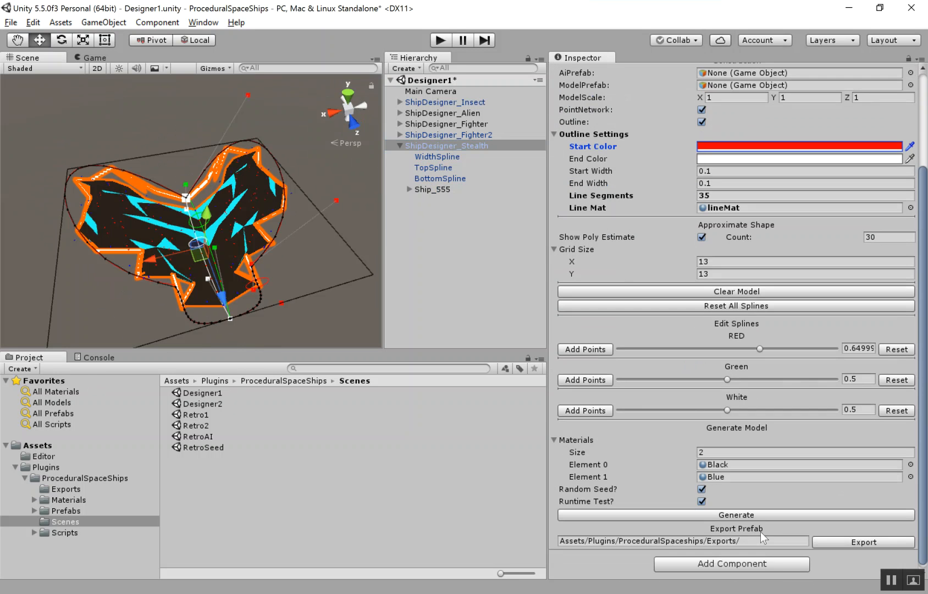
click(737, 513)
click(333, 304)
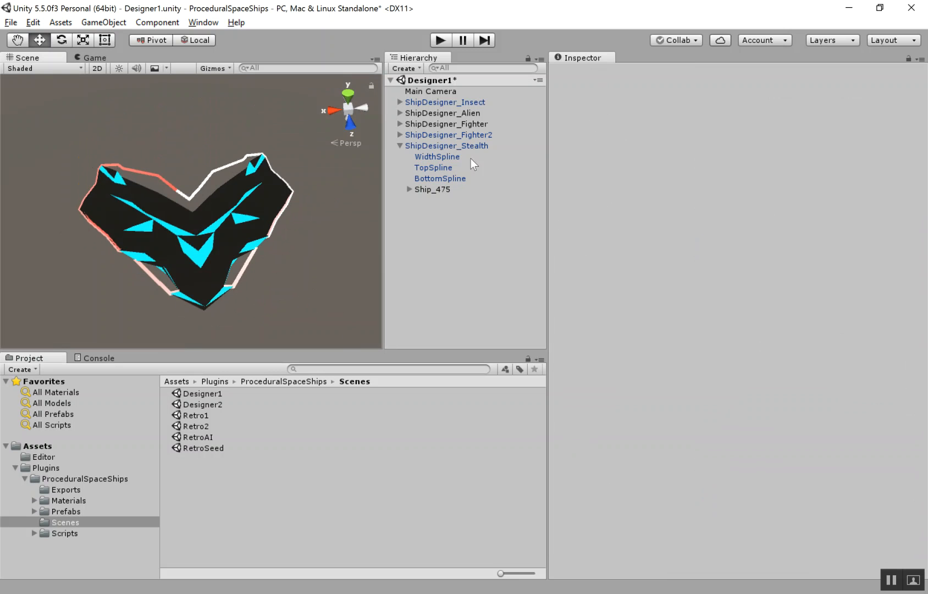
- Set the outline's Line Segments on ShipDesigner_Stealth to 57 and collapse the Outline Settings
click(479, 146)
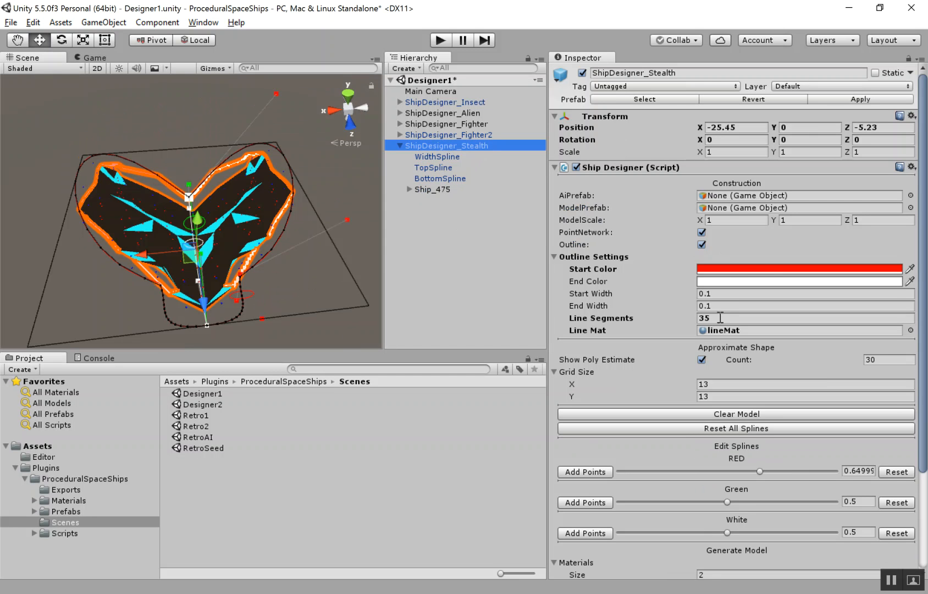
drag(609, 317, 636, 324)
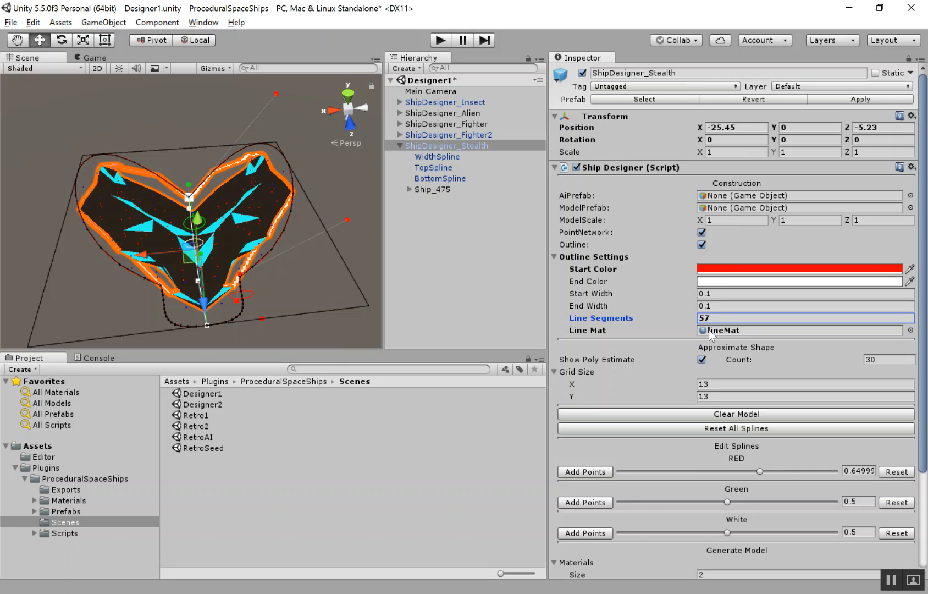
click(570, 257)
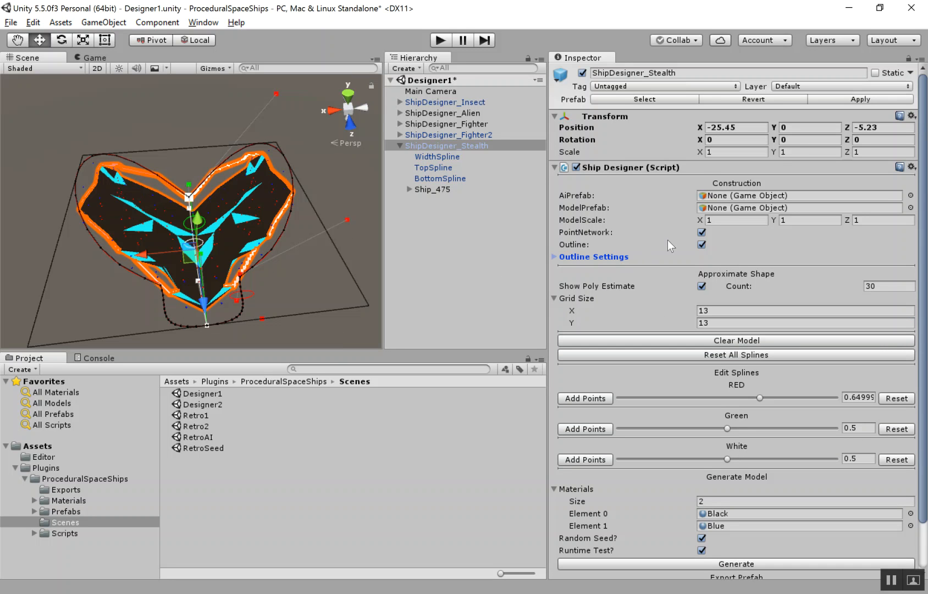
- Disable Outline on ShipDesigner_Stealth and generate a new ship without it
scroll(764, 240, down, 3)
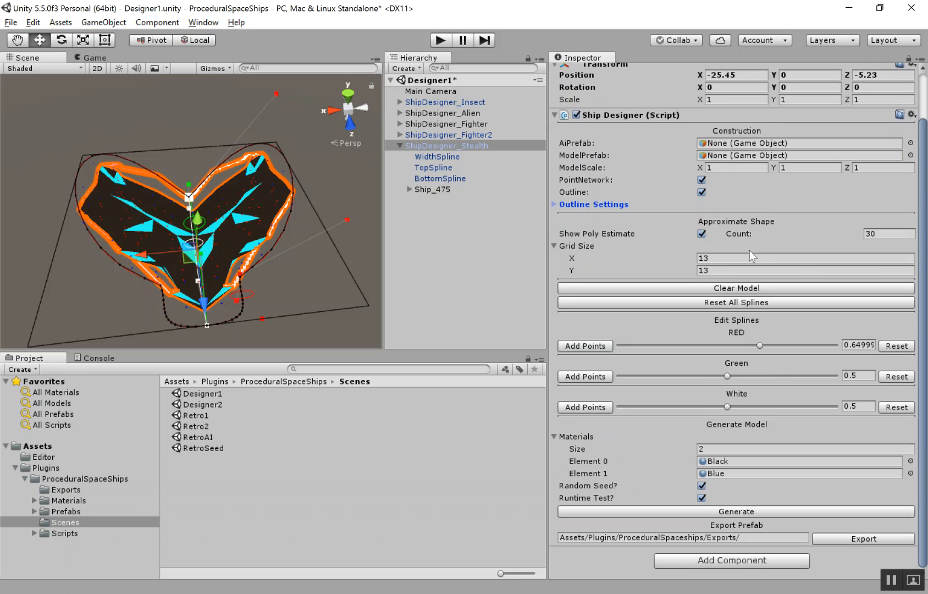
click(702, 191)
click(754, 511)
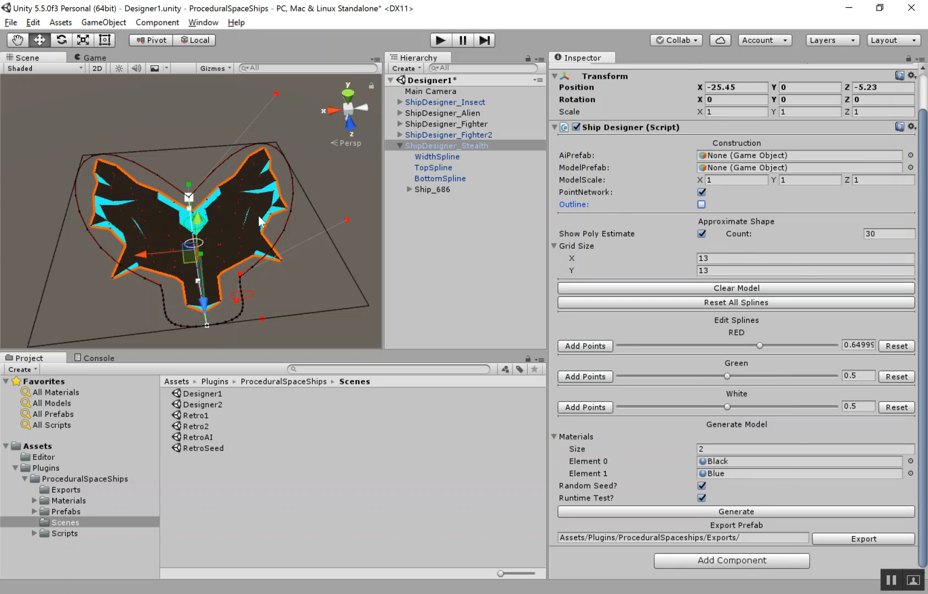
alt+drag(365, 228, 396, 231)
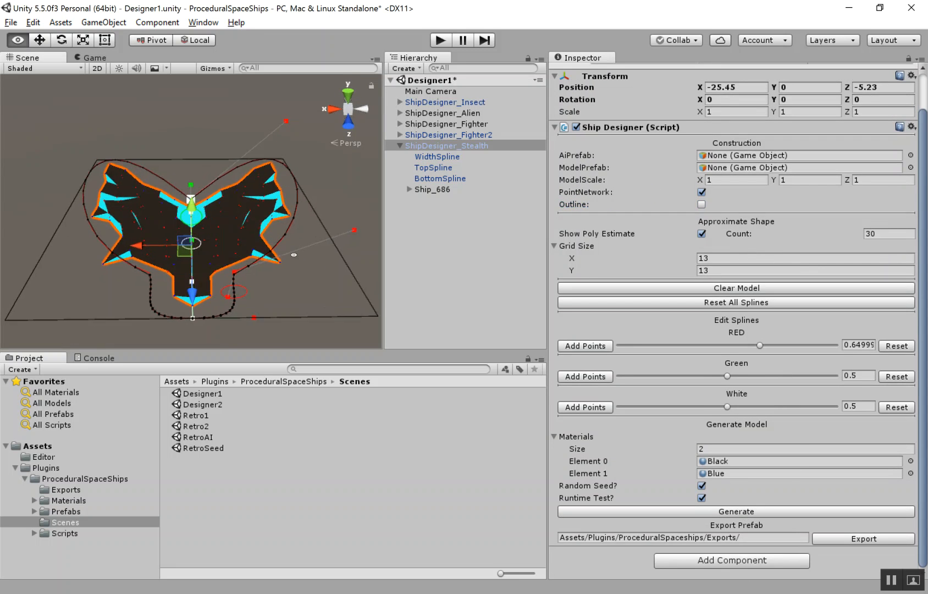
- Clear the generated stealth ship model and view the remaining splines and point grid
click(563, 247)
click(564, 268)
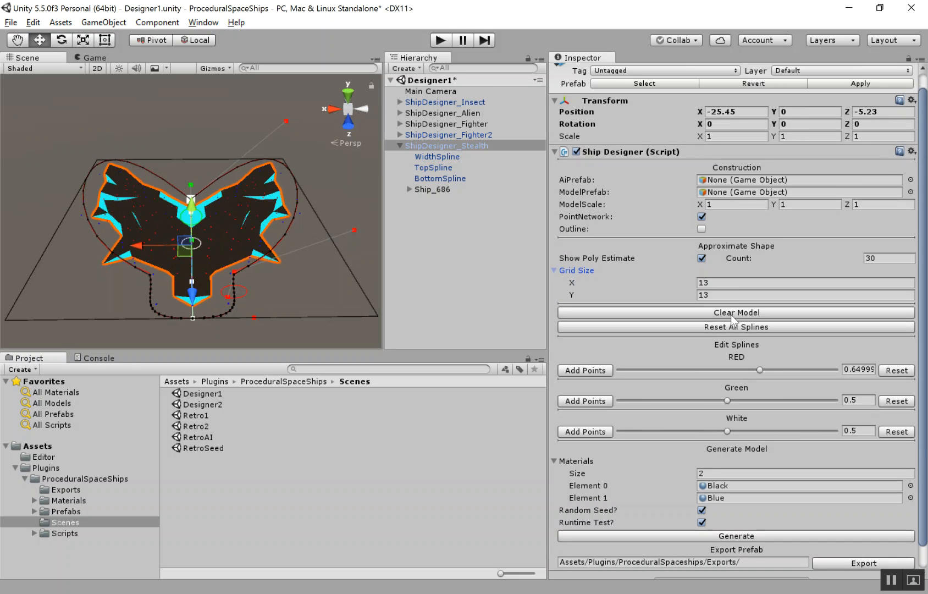
click(731, 313)
alt+drag(292, 254, 434, 328)
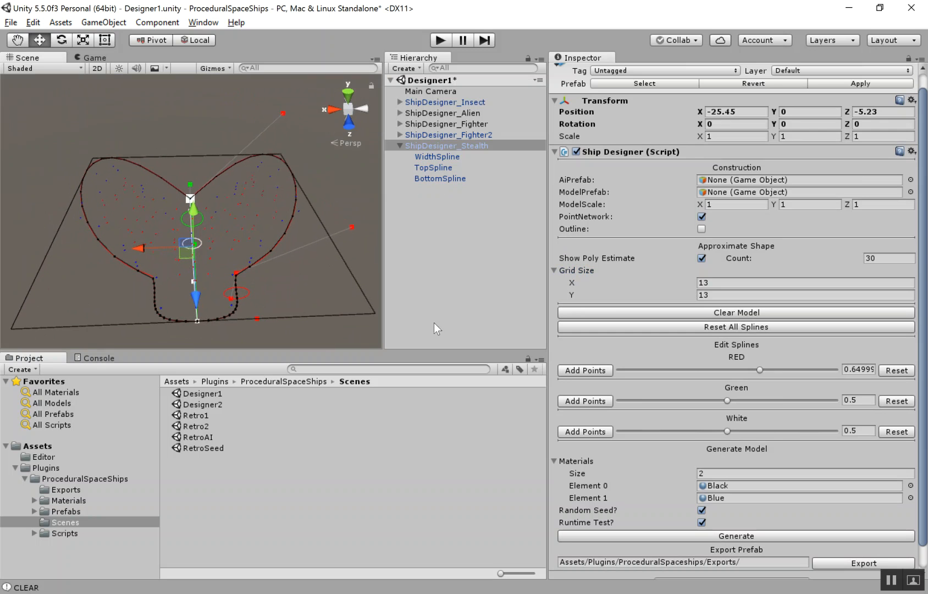
- Toggle Show Poly Estimate off and on to compare the bare splines with the estimated shape, leaving it enabled
click(699, 258)
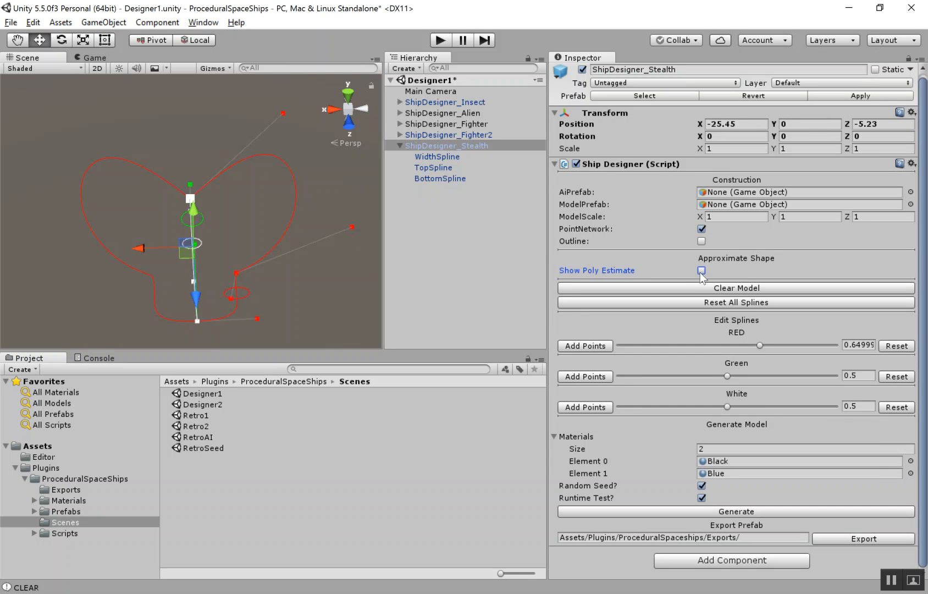
click(702, 271)
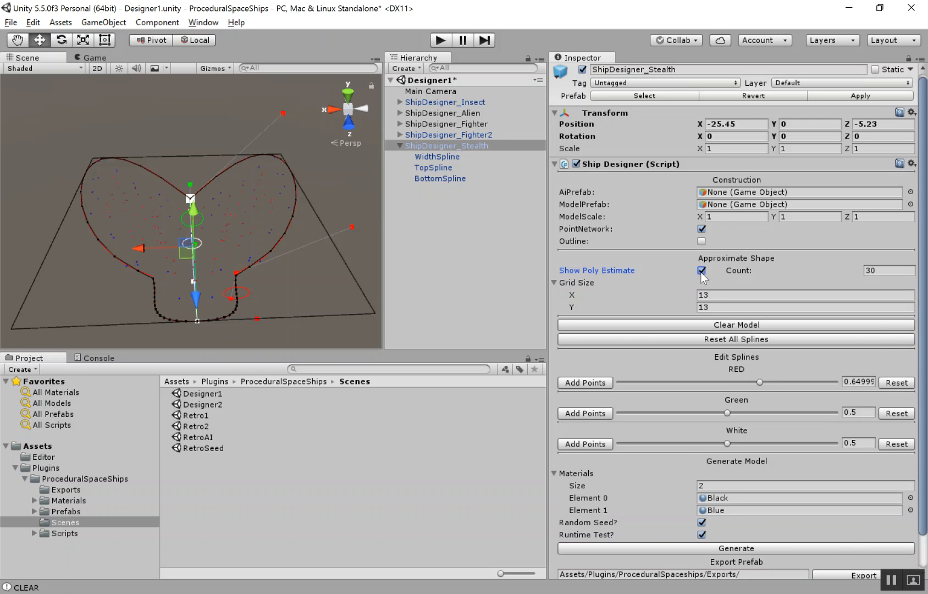
click(701, 270)
click(701, 270)
click(701, 271)
click(702, 270)
alt+drag(294, 286, 243, 252)
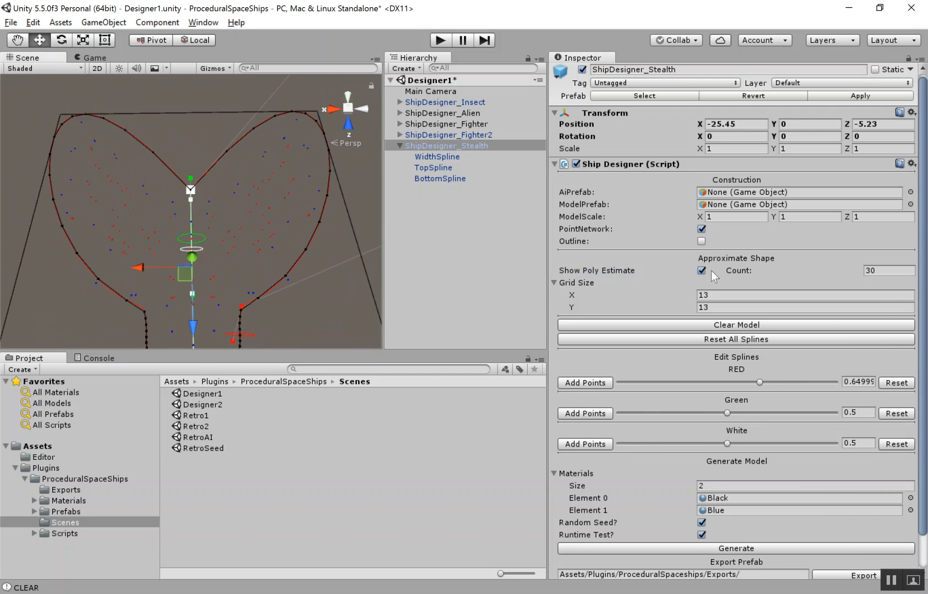
- Try a Count of 7 for the approximate shape's poly estimate, and raise the Count to 21
click(738, 270)
text(2)
drag(738, 276, 744, 279)
mouse_move(747, 279)
mouse_down()
mouse_move(762, 280)
mouse_move(742, 278)
mouse_up()
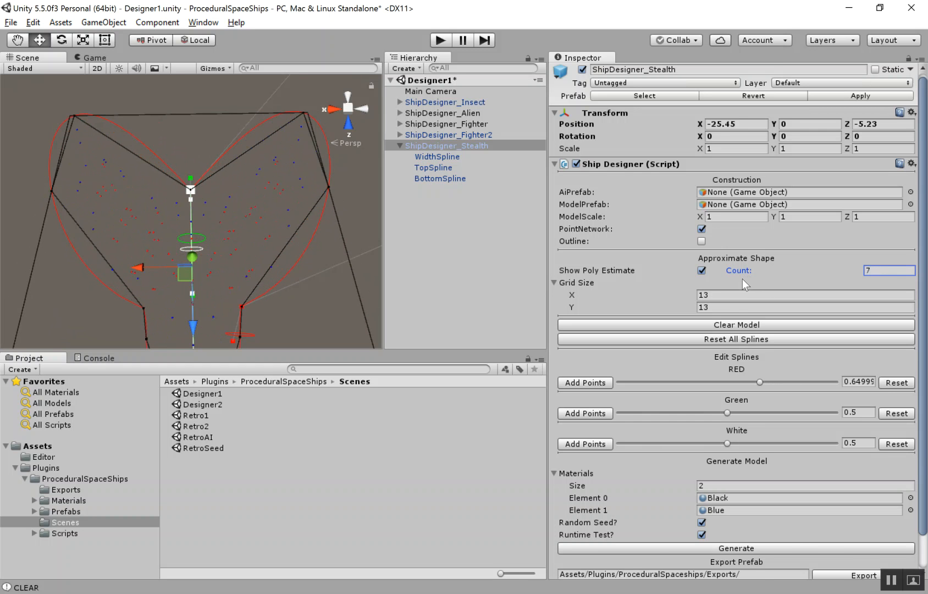
click(743, 280)
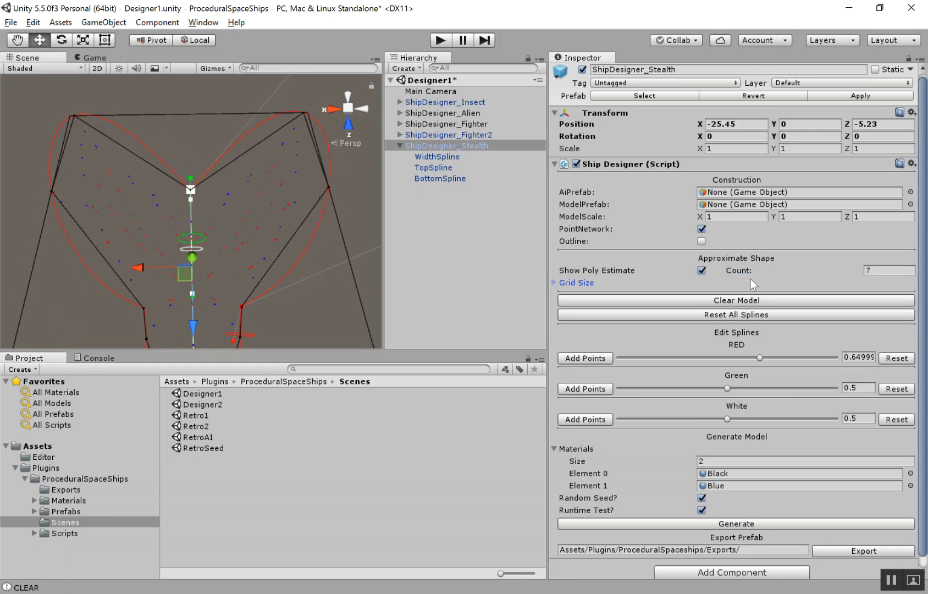
click(607, 282)
alt+drag(306, 211, 251, 278)
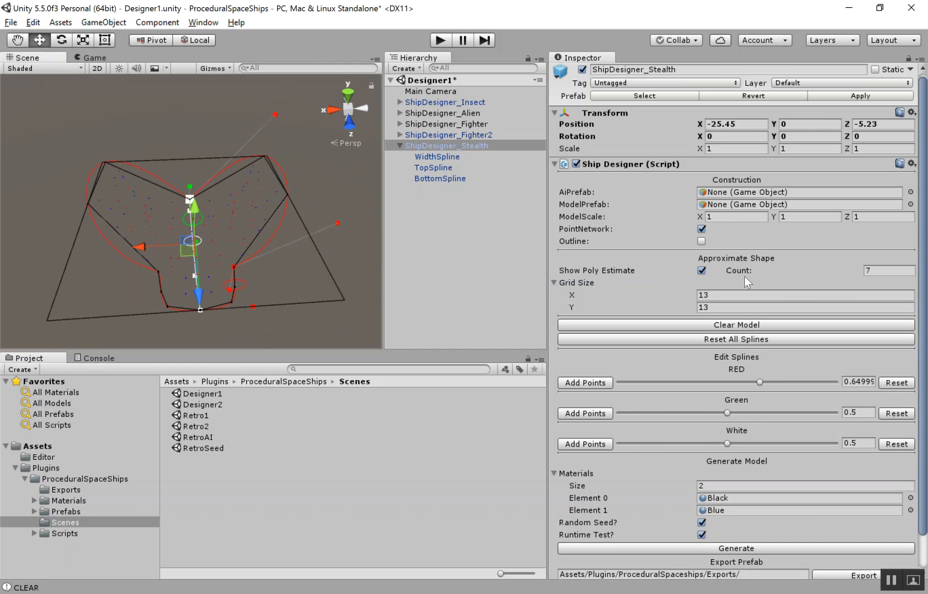
drag(742, 273, 752, 276)
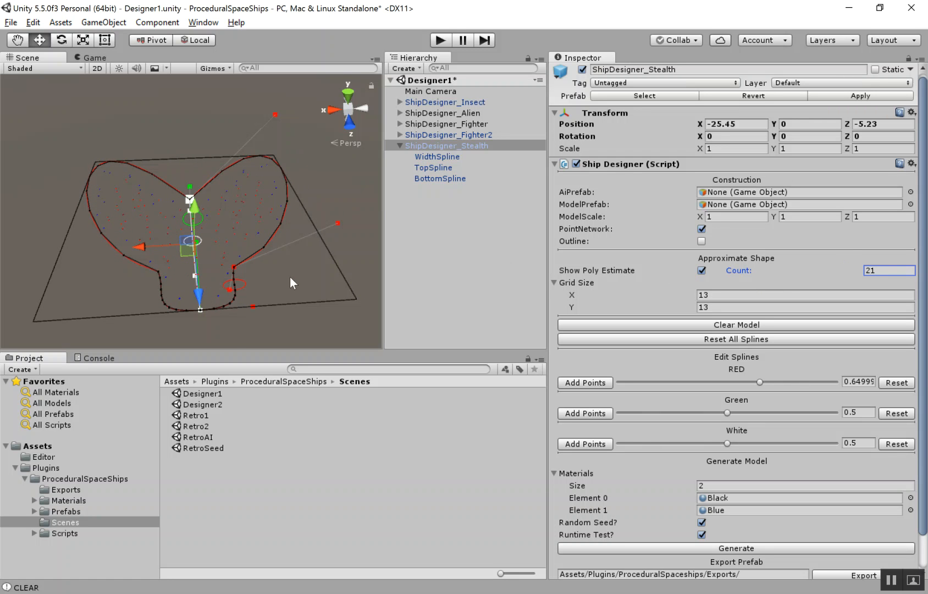
alt+drag(298, 290, 140, 253)
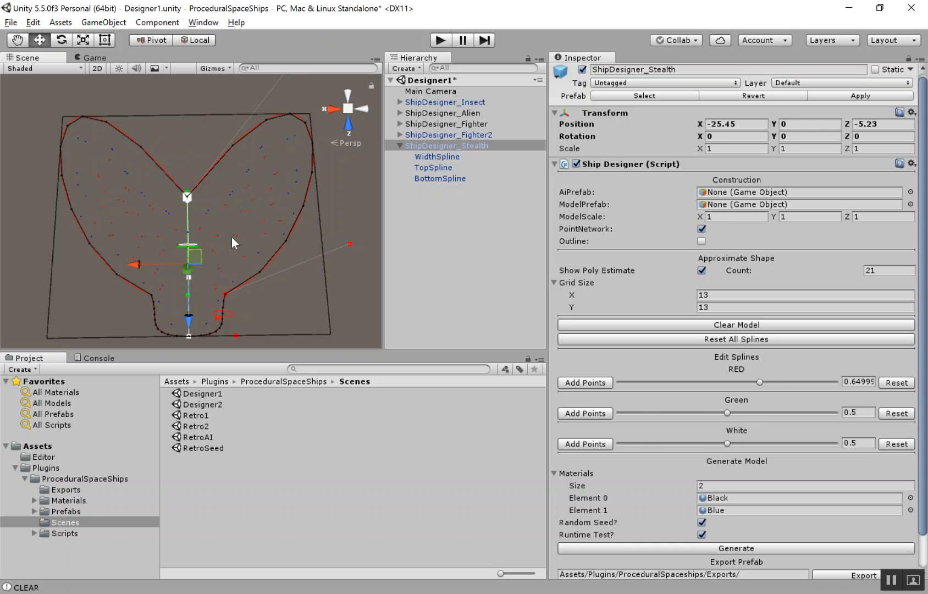
- Set the Grid Size X to 51 and inspect the point distribution inside the ship shape
drag(579, 295, 536, 299)
text(51)
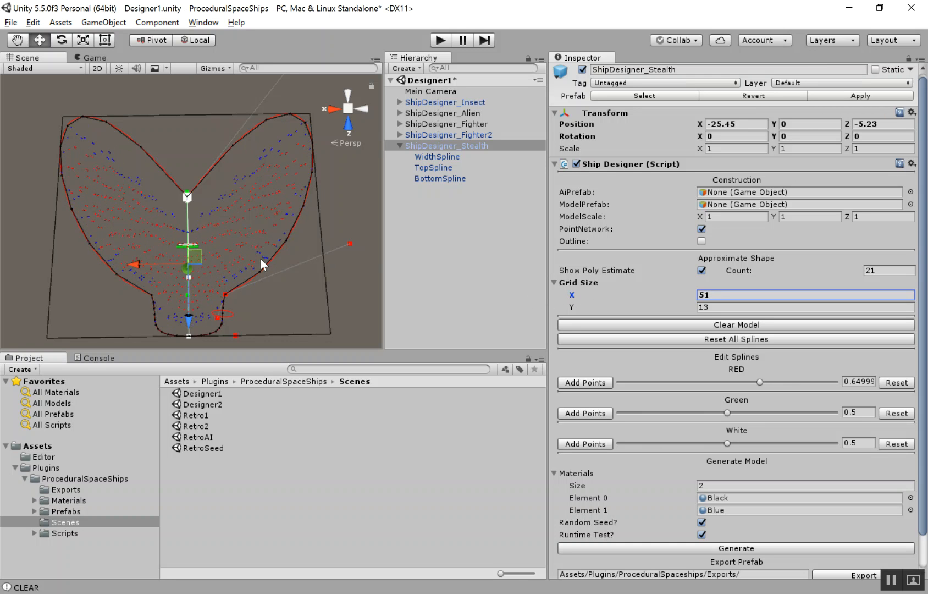
scroll(270, 259, up, 5)
alt+click(220, 143)
alt+drag(294, 322, 382, 113)
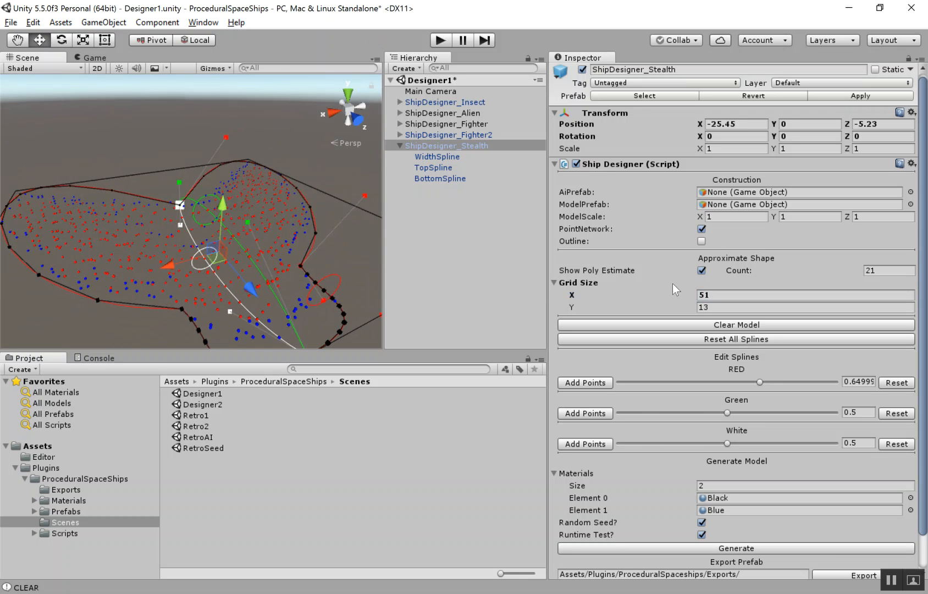
- Set the Grid Size to X 31 and Y 30 and generate a ship with the denser grid
click(725, 296)
text(31)
key(Tab)
text(30)
scroll(220, 247, down, 3)
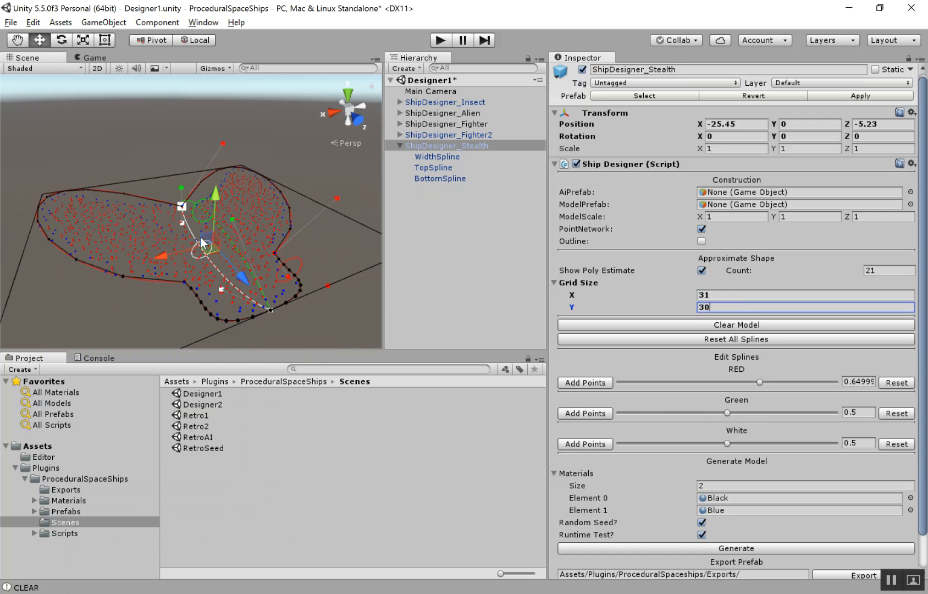
click(757, 544)
alt+drag(211, 305, 129, 264)
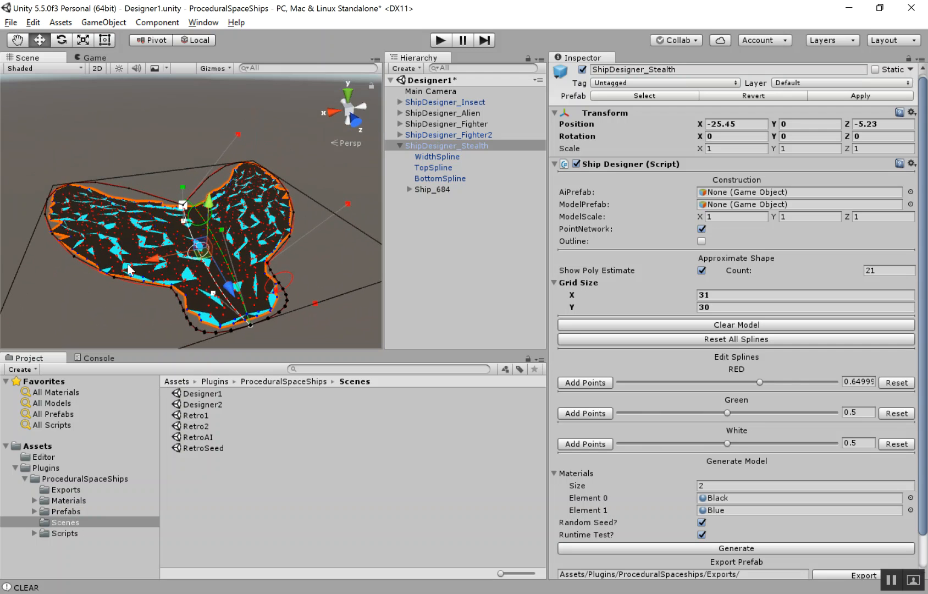
- Set the Grid Size to X 15 and Y 9 and generate several stealth ship variations
click(746, 306)
click(745, 295)
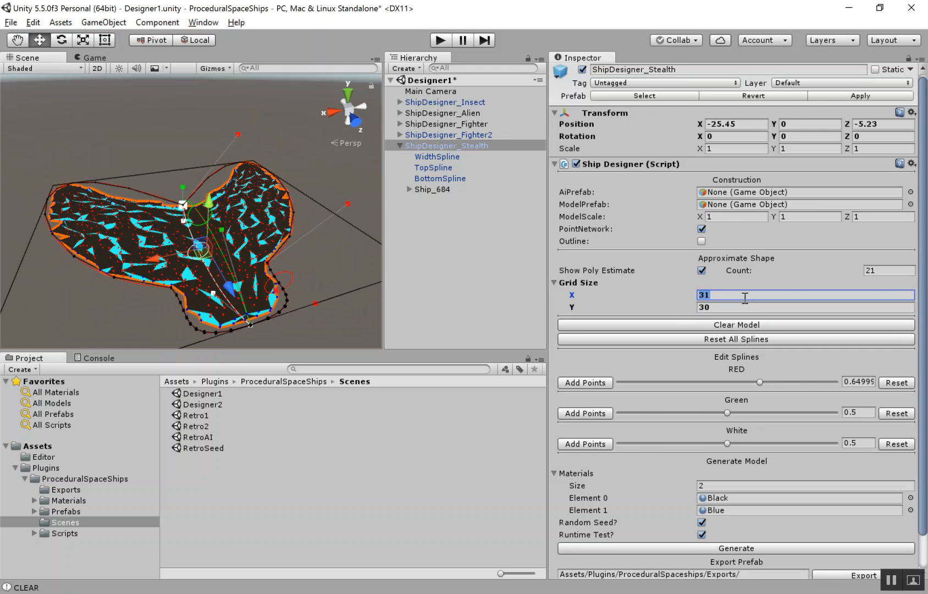
text(15)
click(740, 311)
text(9)
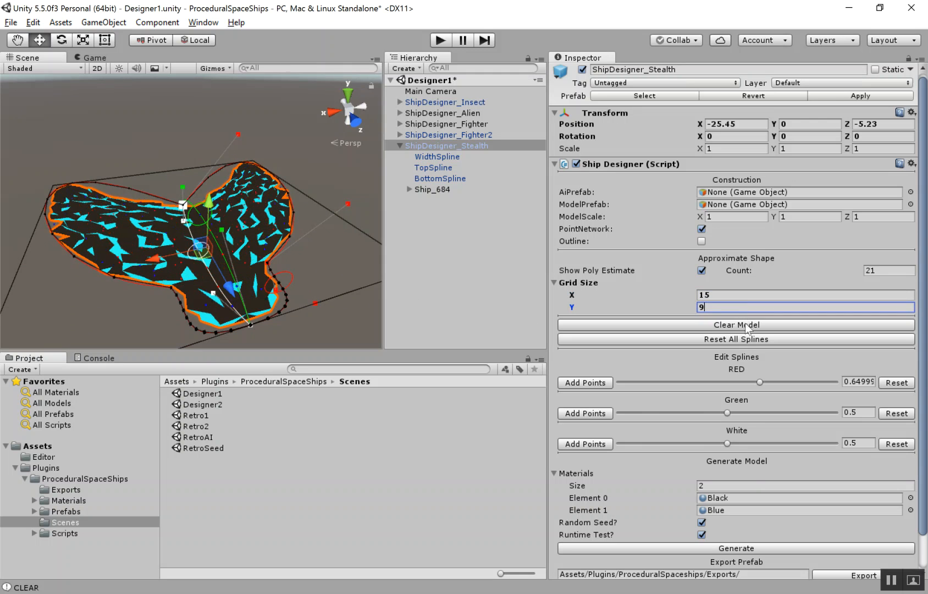
click(744, 550)
click(746, 550)
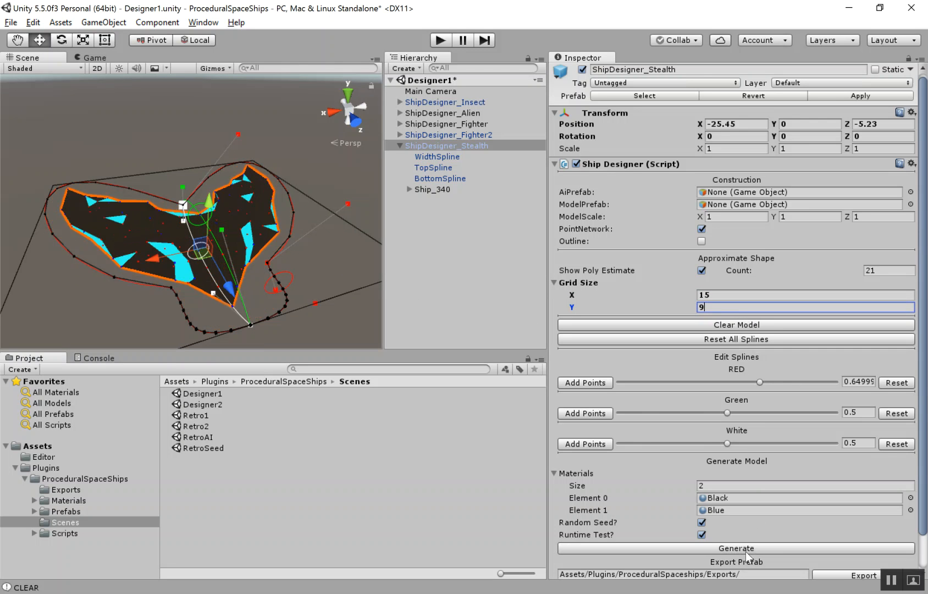
click(745, 550)
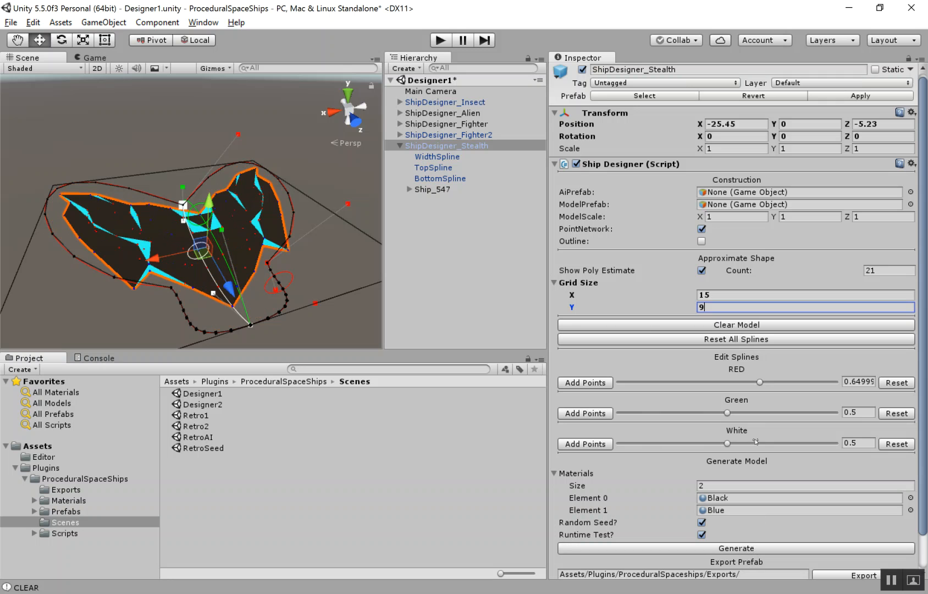
- Clear the model and raise the Grid Size to X 49 and Y 68 to inspect the dense point grid
click(577, 294)
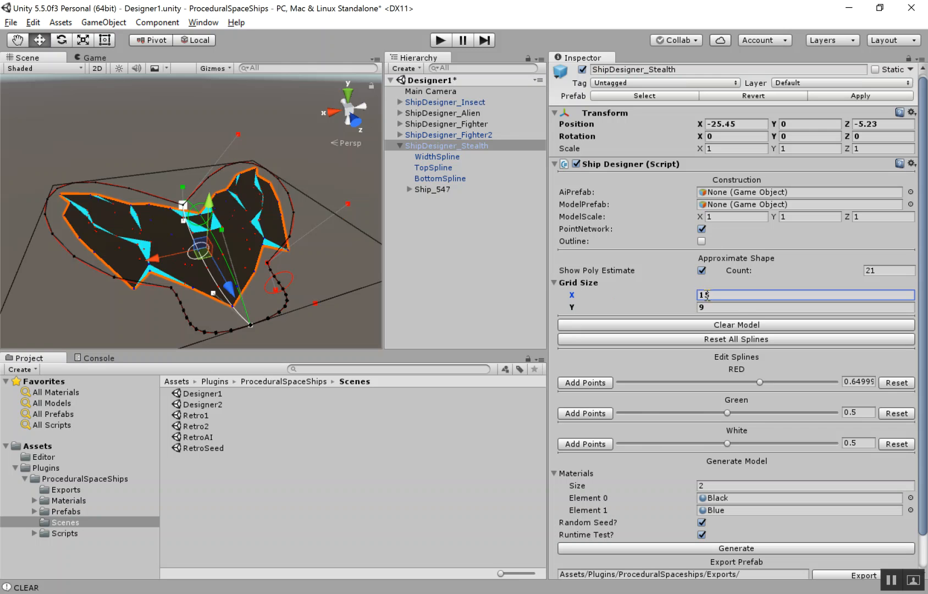
click(717, 327)
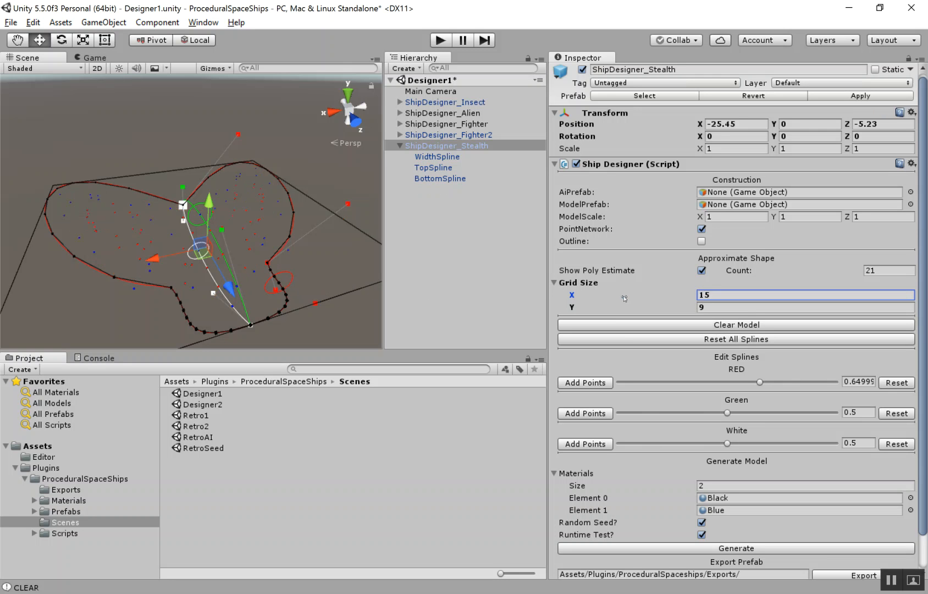
drag(585, 300, 624, 315)
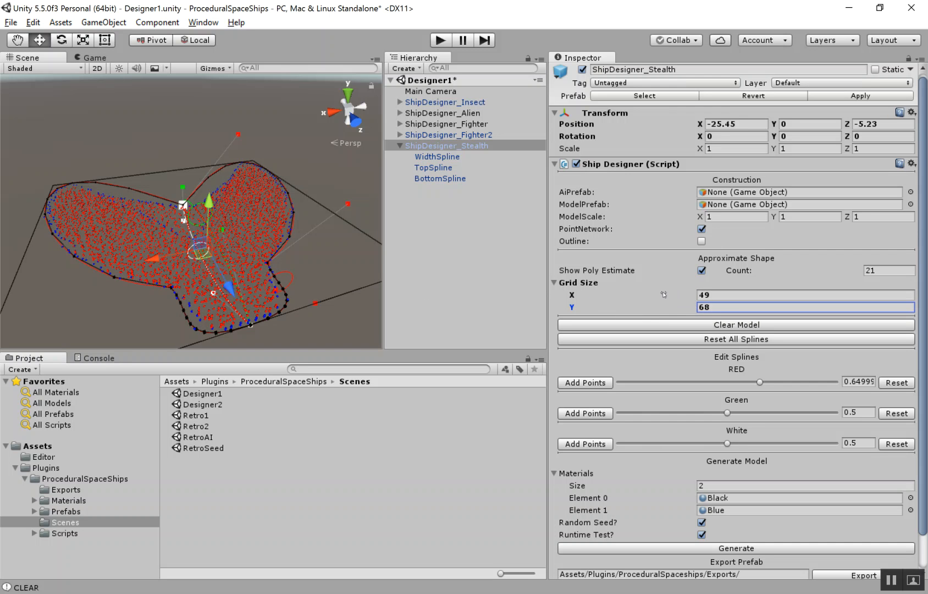
alt+drag(104, 262, 50, 221)
- Return the Grid Size to X 15 and Y 9 and generate a new stealth ship
click(714, 295)
text(15)
key(Tab)
text(9)
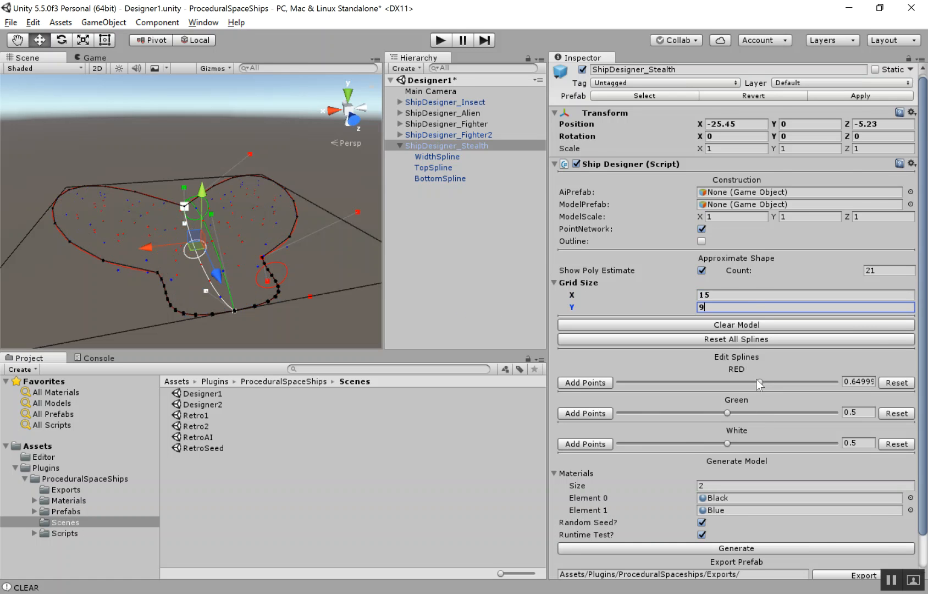
scroll(756, 378, down, 3)
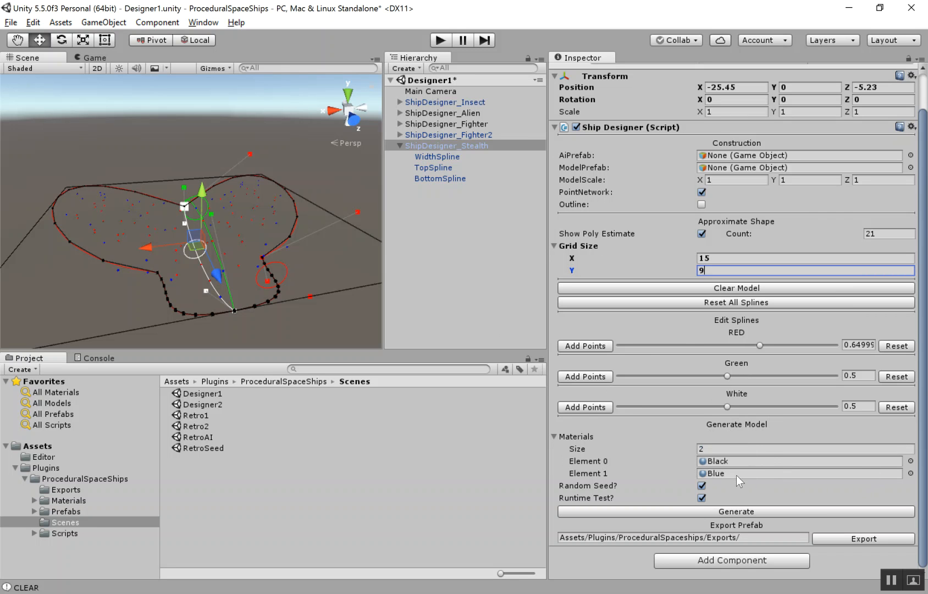
click(732, 511)
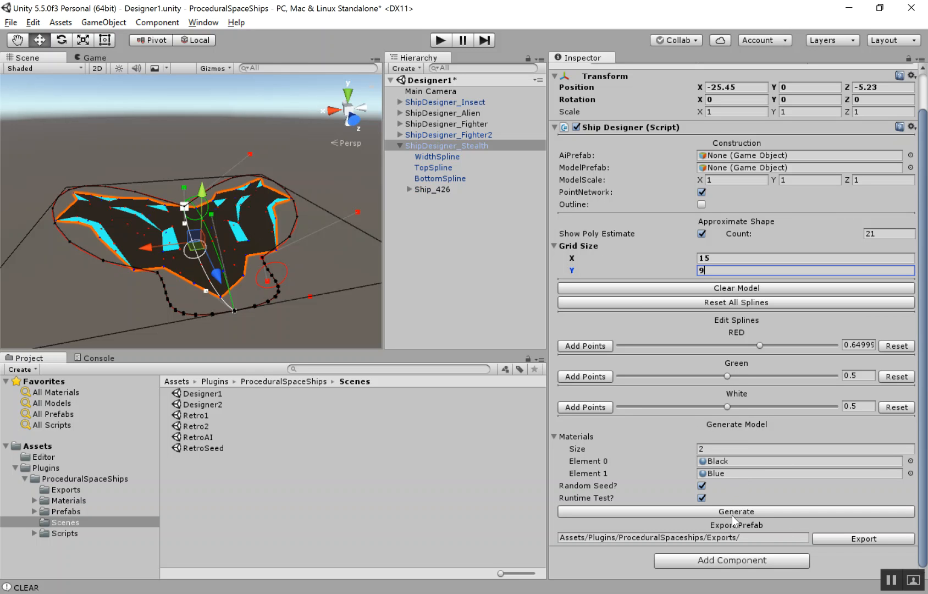
- Browse the materials available for Element 0 in the ship's Materials list
click(727, 461)
click(910, 460)
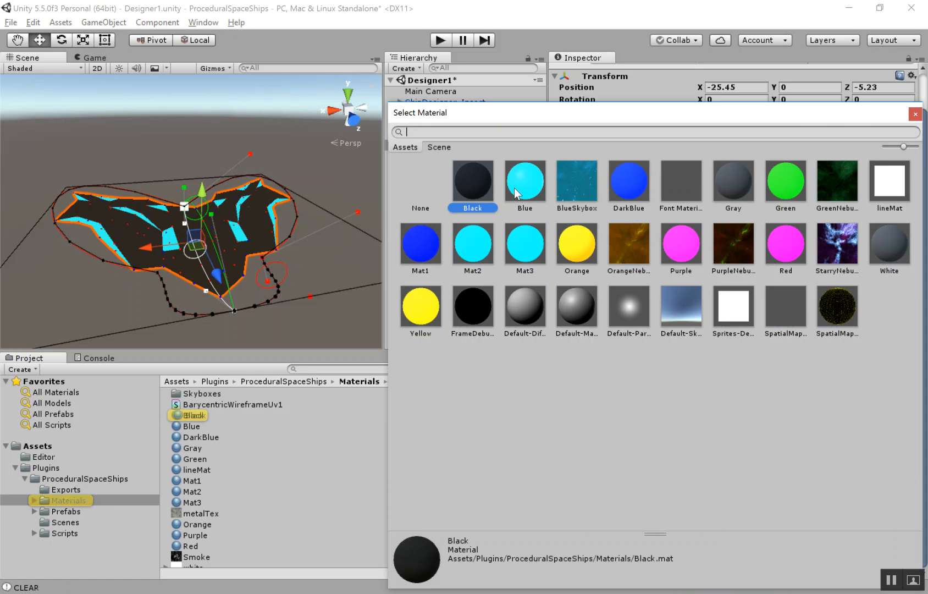
click(915, 114)
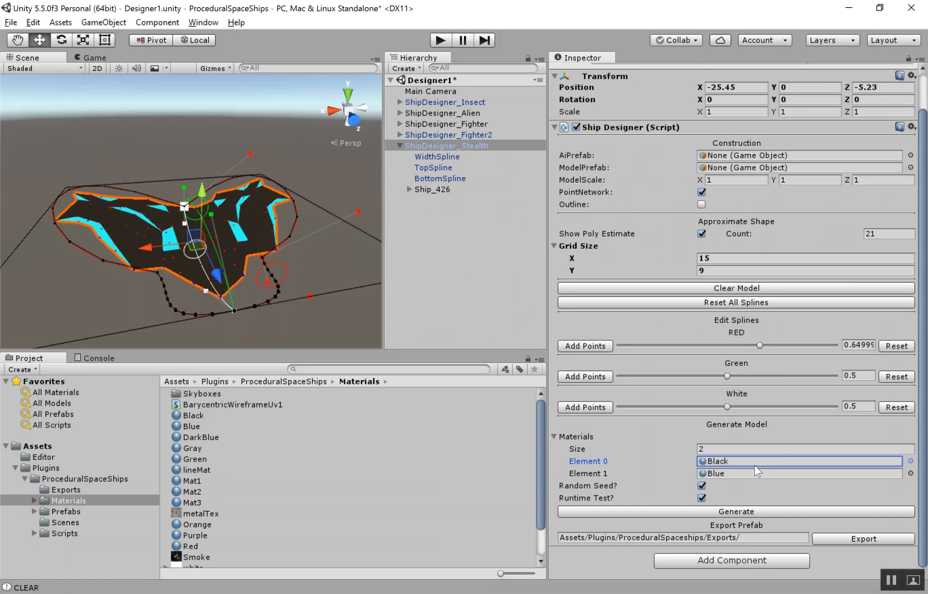
- Increase the Materials Size to 3, assign Purple to Element 2, and regenerate the stealth ship
click(739, 448)
text(3)
key(Return)
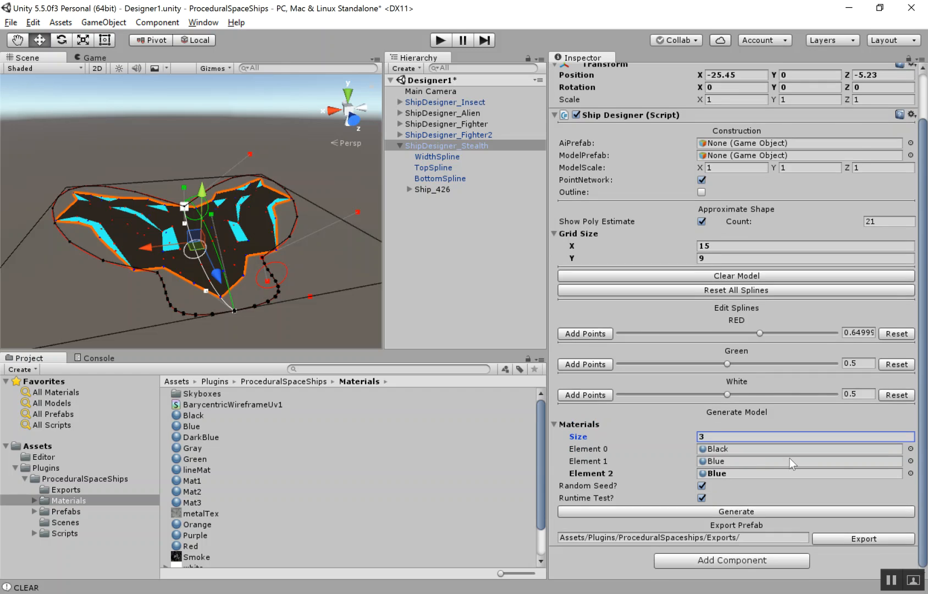
click(910, 473)
click(681, 245)
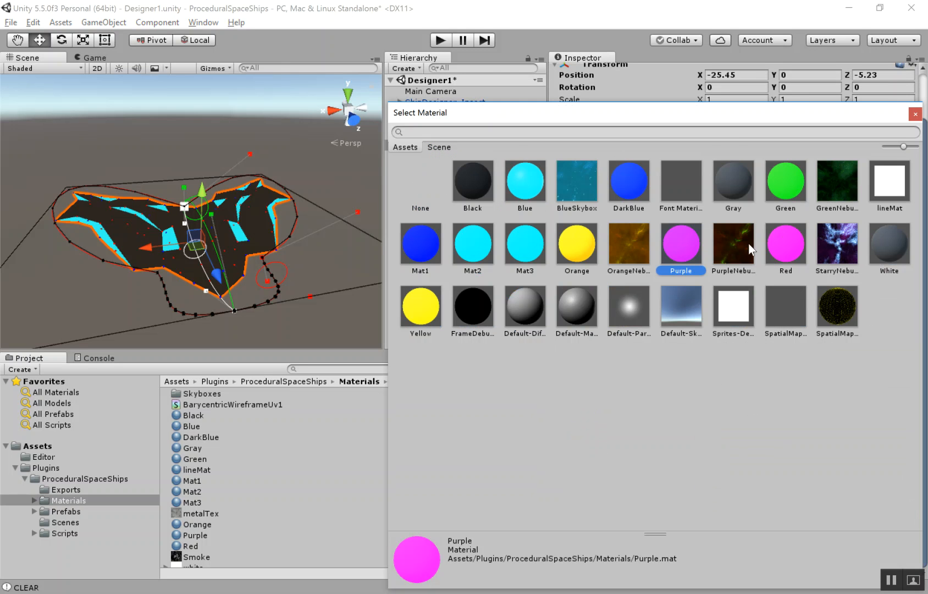
click(915, 113)
click(734, 511)
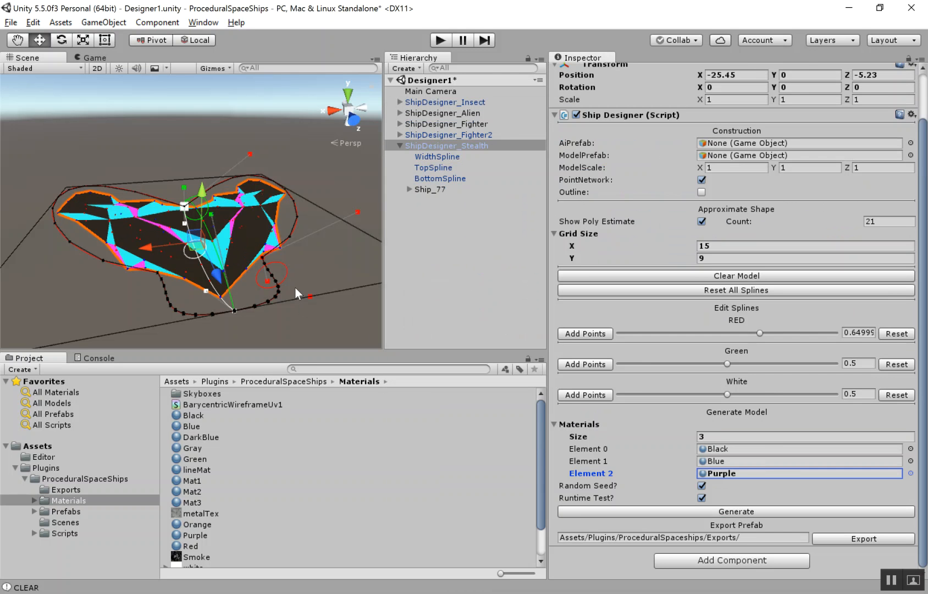
- Locate the materials assigned to Elements 0, 1 and 2 of the stealth ship in the project's Materials folder
alt+drag(285, 256, 317, 280)
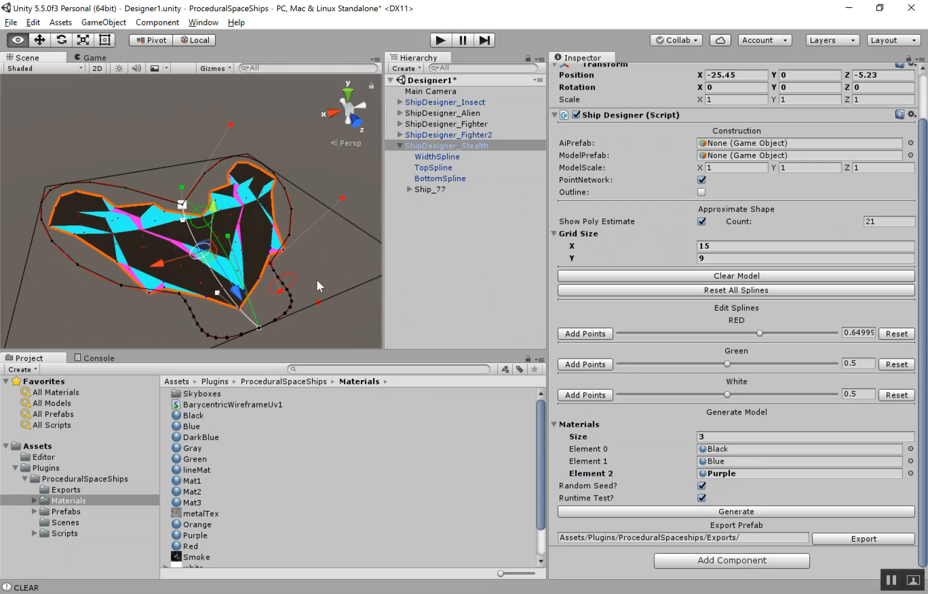
click(720, 449)
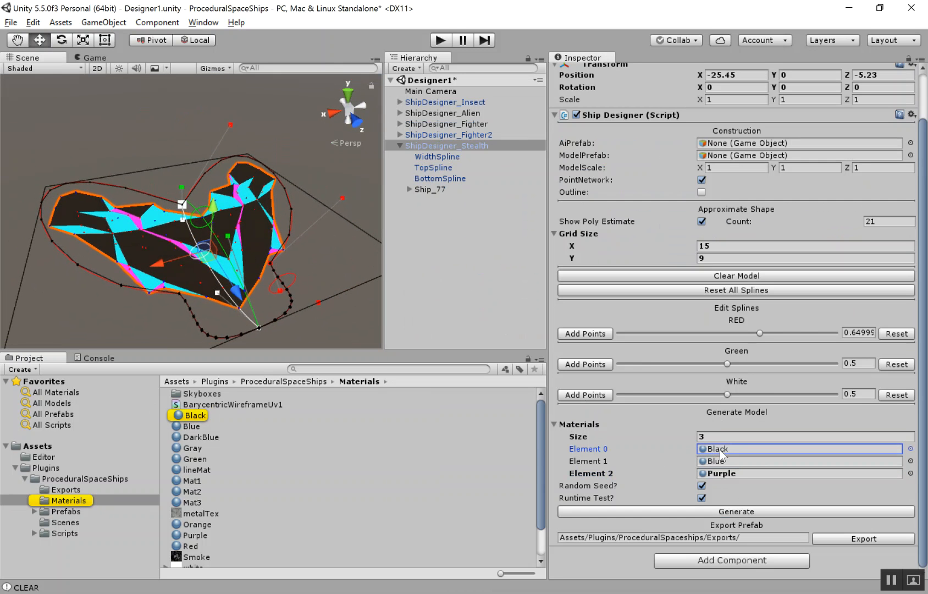
click(719, 461)
click(721, 474)
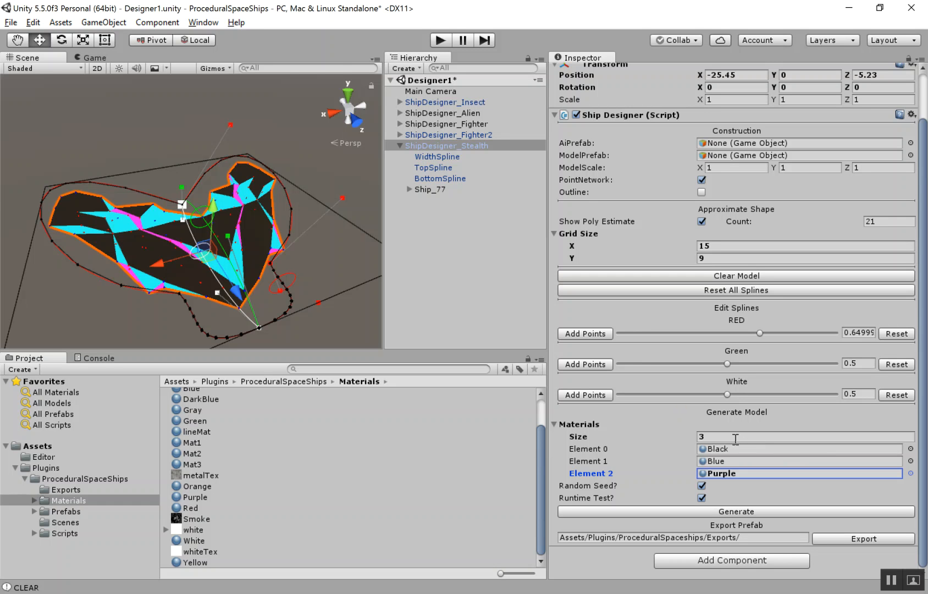
- Generate several random variations of the stealth ship with Random Seed enabled
click(702, 486)
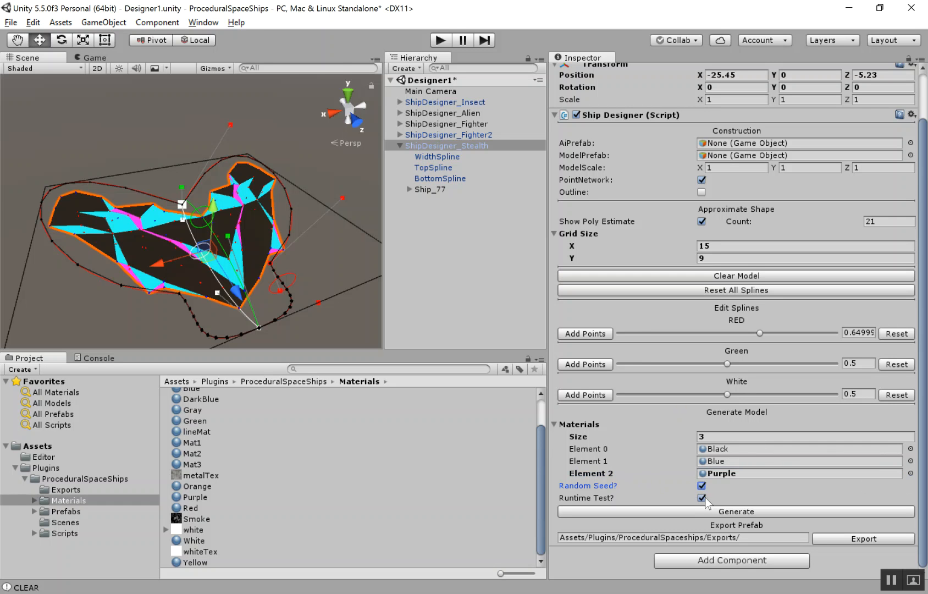
click(712, 510)
click(712, 510)
click(711, 510)
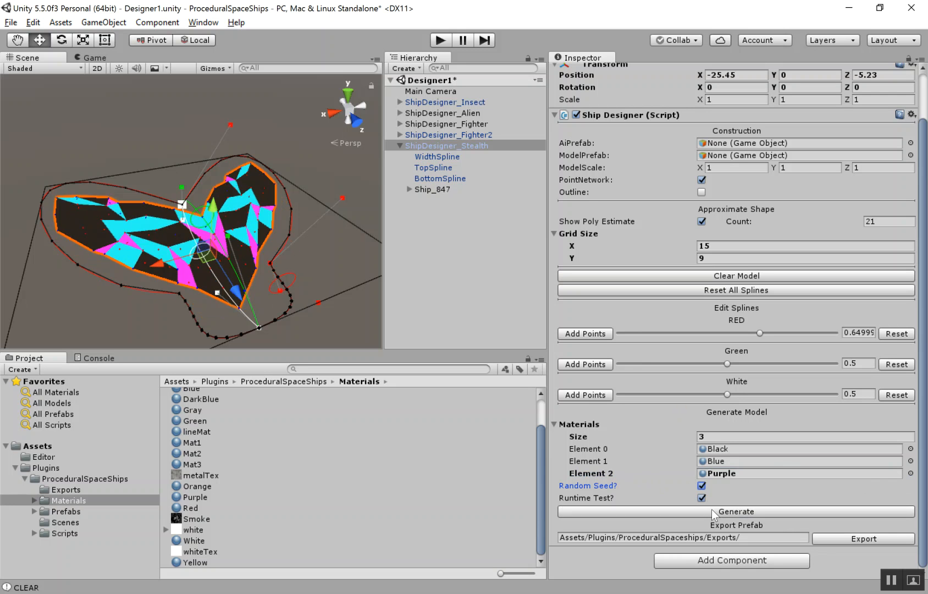
click(711, 510)
click(711, 510)
click(711, 510)
- Turn off Random Seed and generate the stealth ship from seed 1 and from seed 13
click(701, 486)
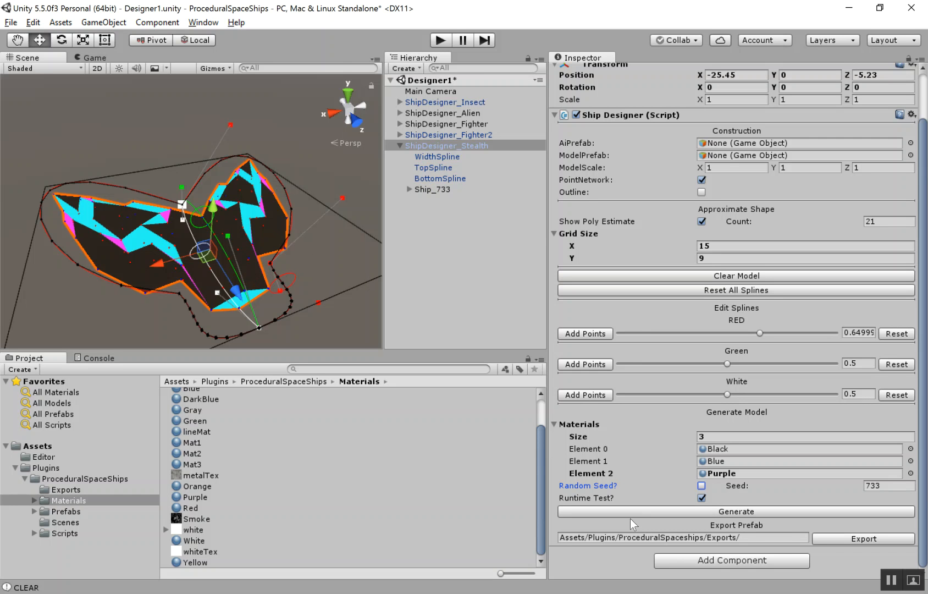
click(749, 510)
click(883, 485)
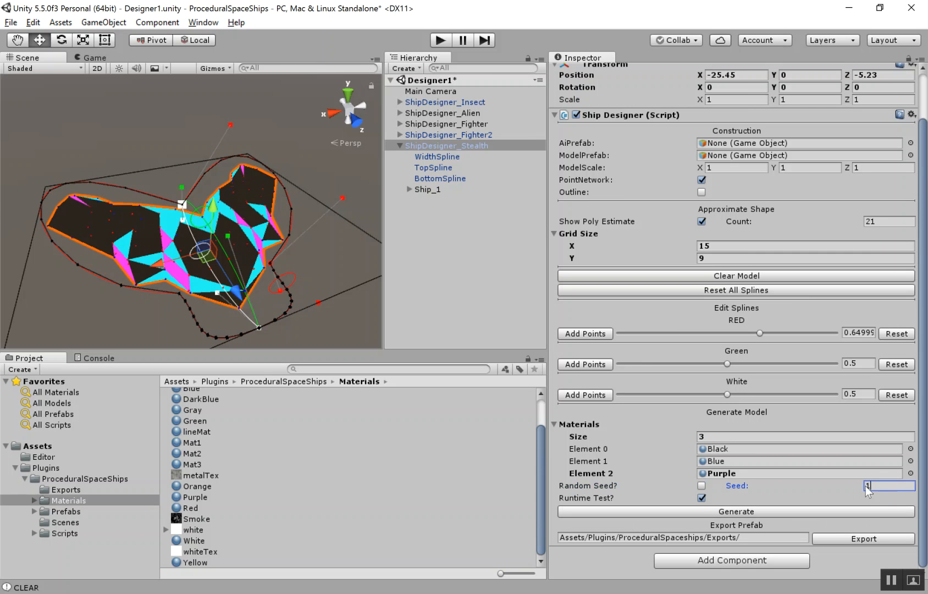
text(13)
click(840, 513)
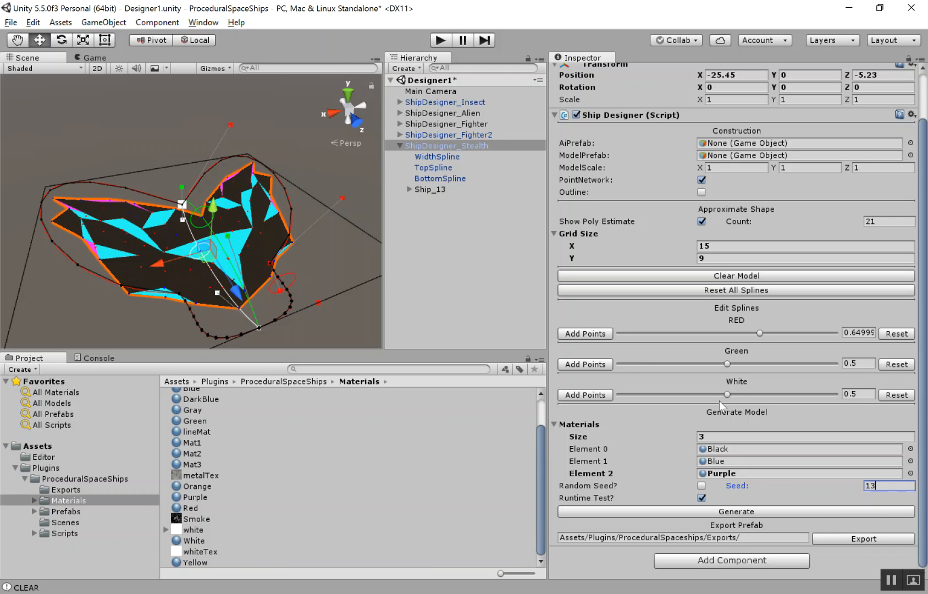
- Set the seed to 733 and regenerate the stealth ship
alt+drag(235, 308, 380, 303)
click(884, 482)
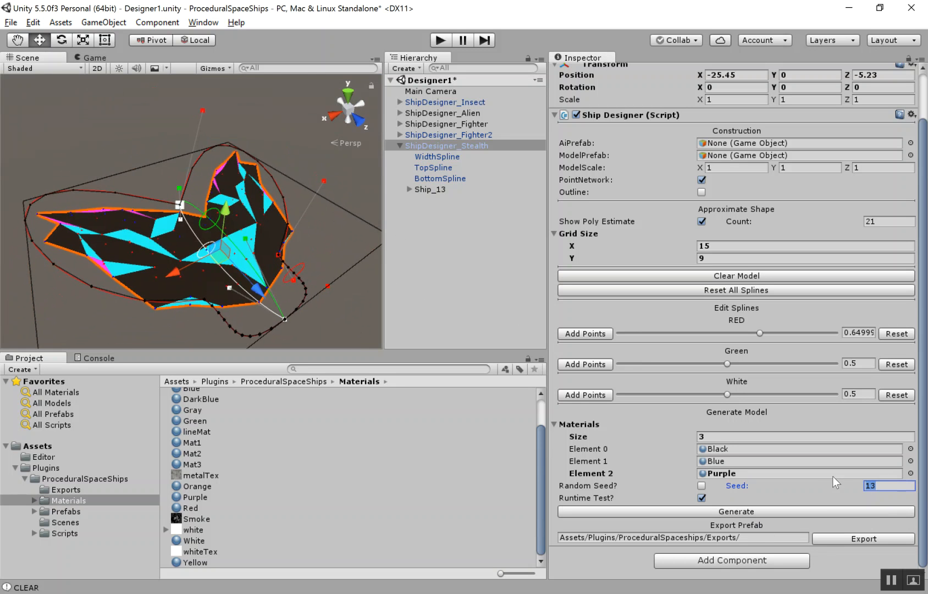
text(733)
click(748, 515)
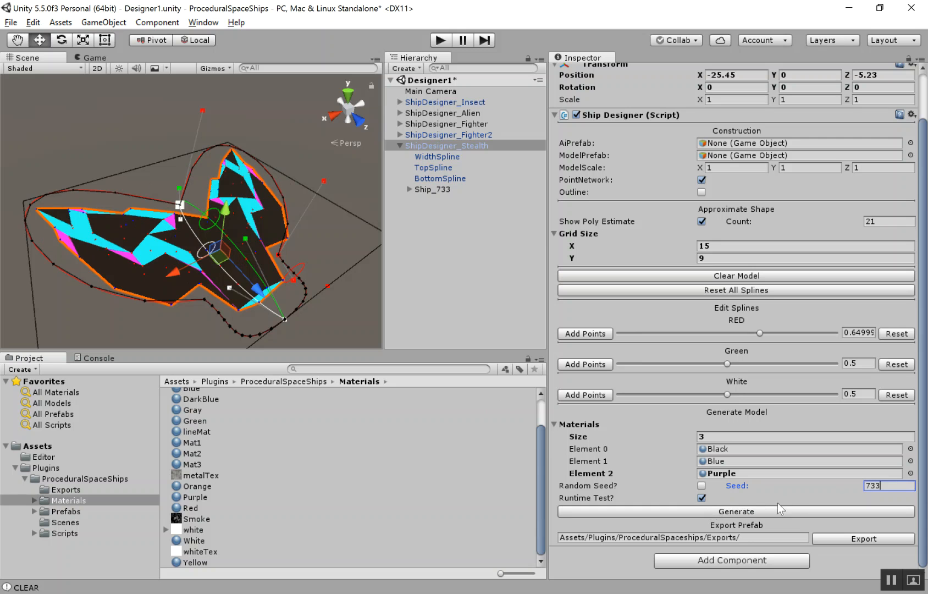
- Turn Random Seed back on and generate new random versions of the stealth ship
click(701, 498)
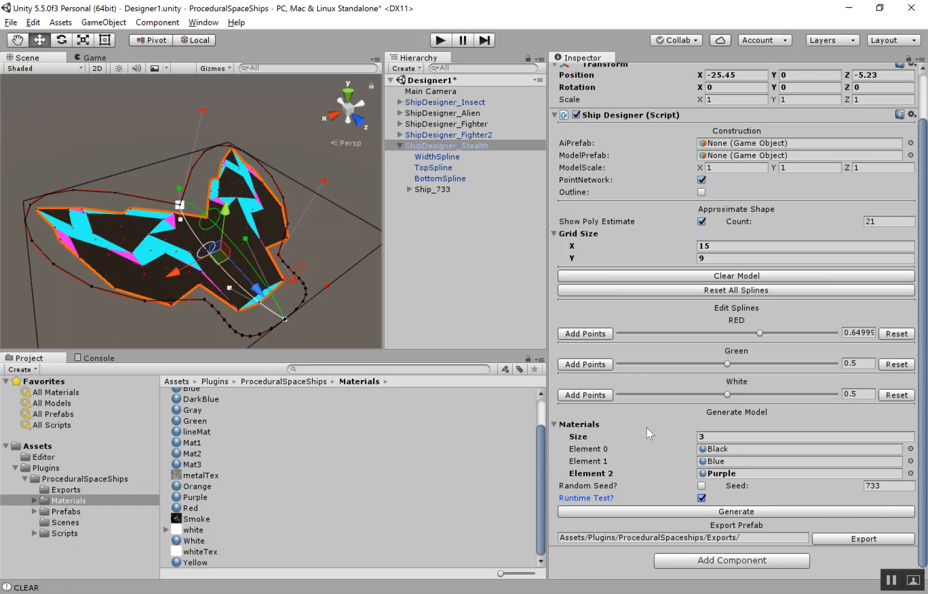
click(701, 486)
click(714, 511)
click(714, 511)
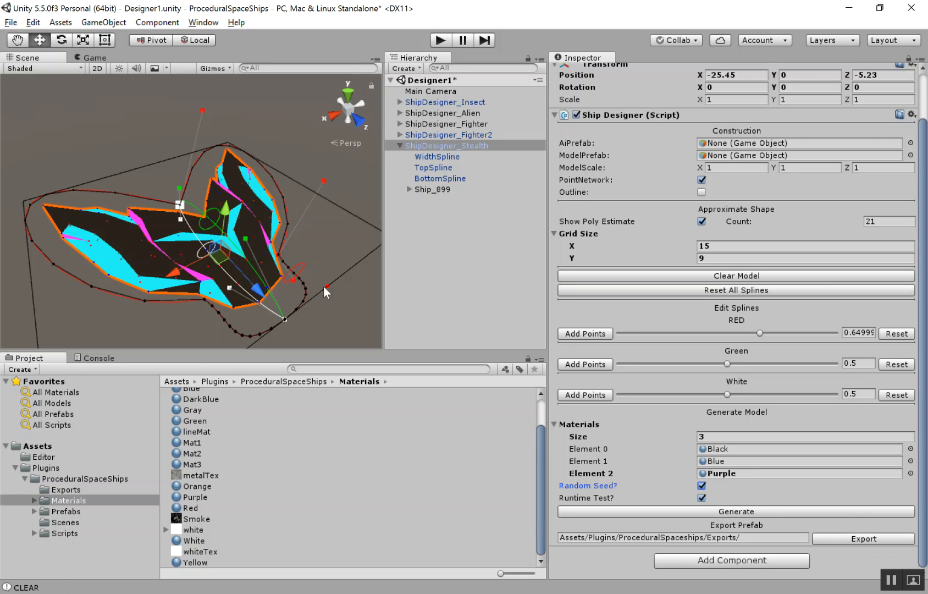
- Run the scene with Runtime Test enabled, examine the stealth ship in the Scene view, and stop playback
click(701, 497)
click(701, 497)
click(447, 47)
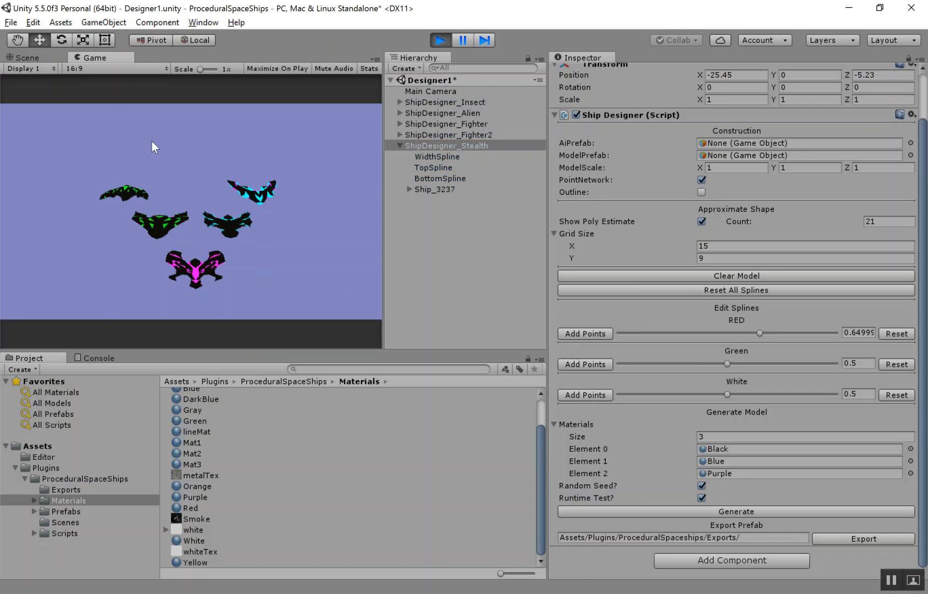
click(60, 57)
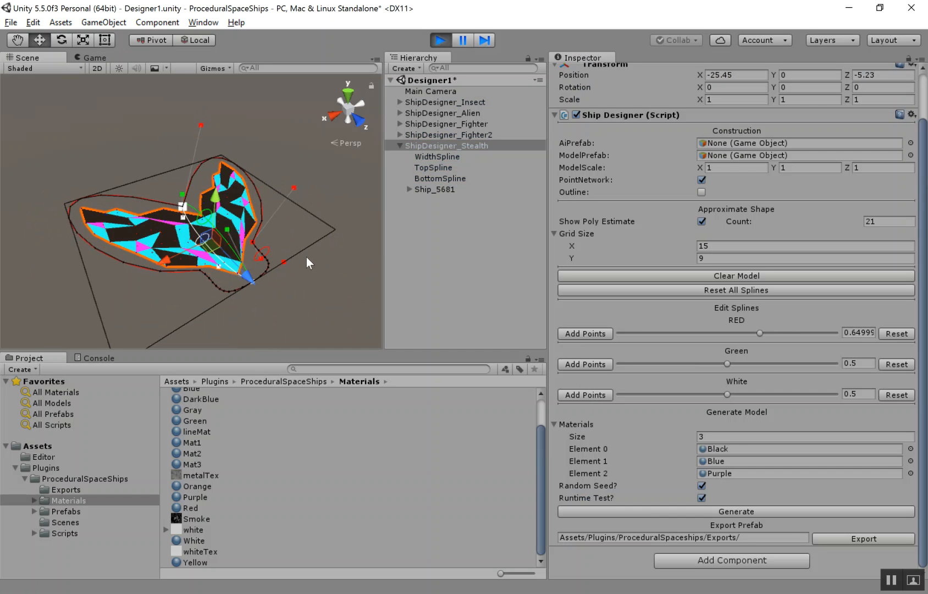
mouse_move(306, 257)
alt+mouse_down()
mouse_move(308, 219)
mouse_move(294, 243)
mouse_move(327, 237)
mouse_move(375, 378)
mouse_move(237, 200)
mouse_move(339, 380)
mouse_move(382, 435)
mouse_move(298, 265)
alt+mouse_up()
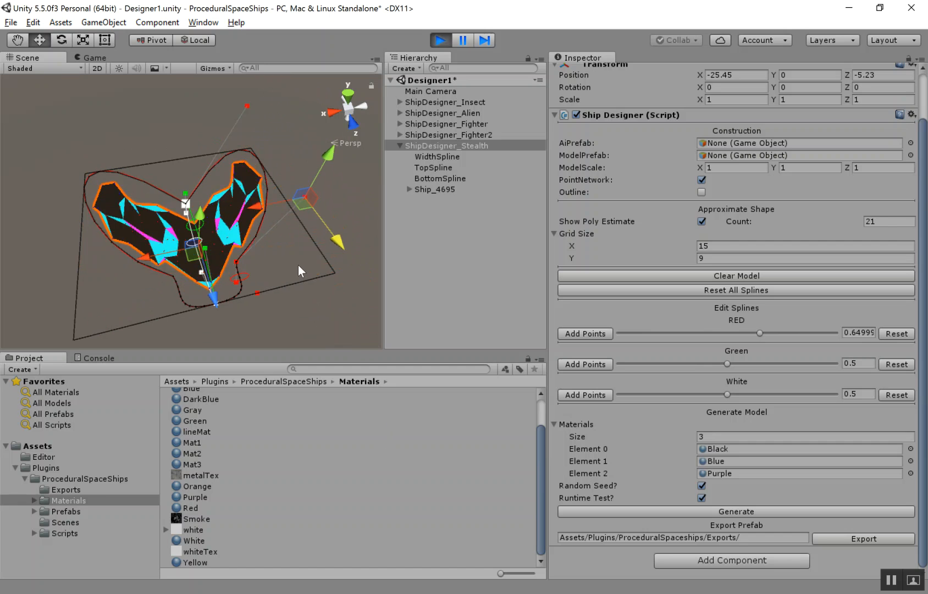
click(439, 41)
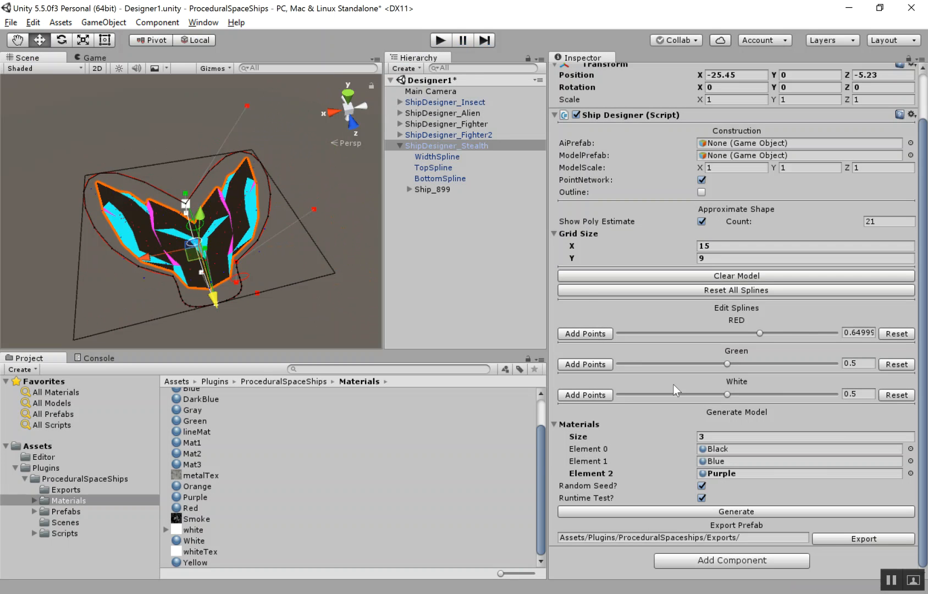
- Generate a series of random stealth ships until one suitable for export is reached
click(760, 513)
click(760, 514)
click(760, 513)
click(760, 512)
click(761, 512)
click(761, 513)
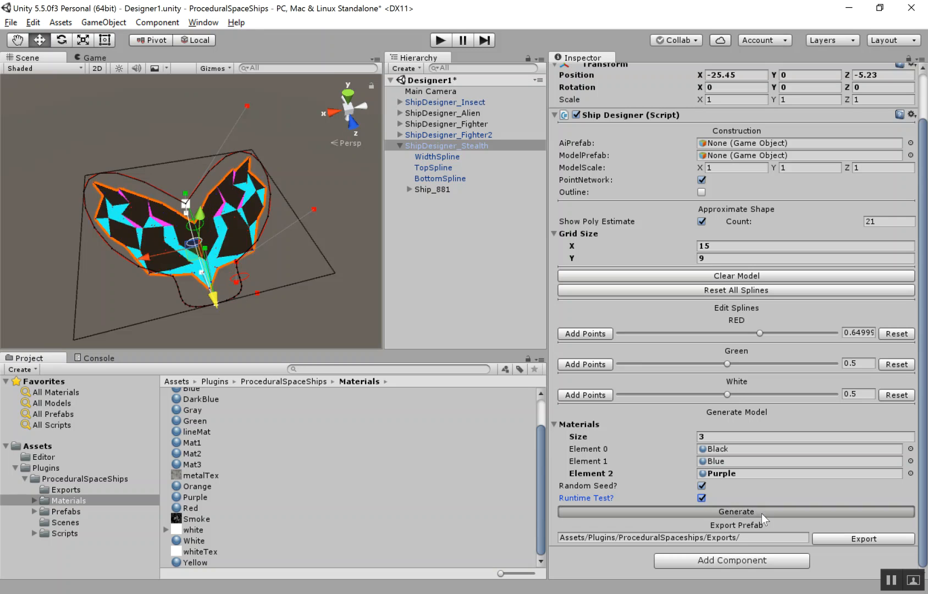
click(761, 513)
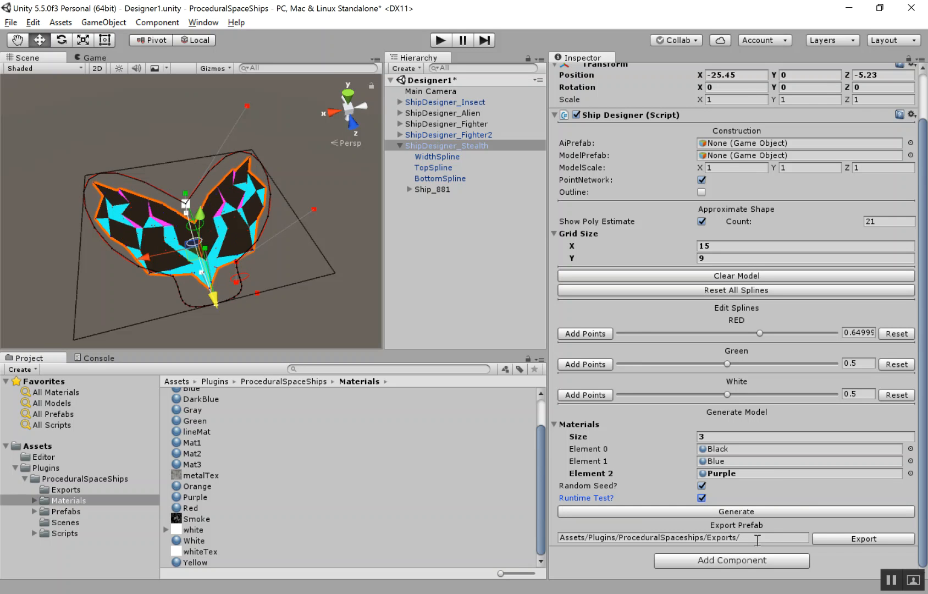
click(721, 513)
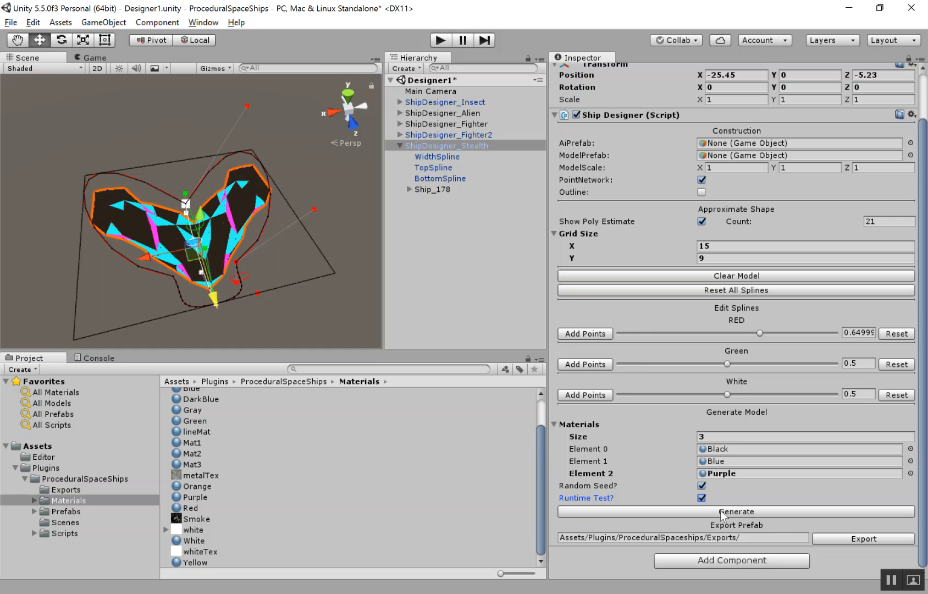
- Check the Export Prefab path and browse the ship prefabs and meshes in the Exports folder
drag(745, 537, 571, 538)
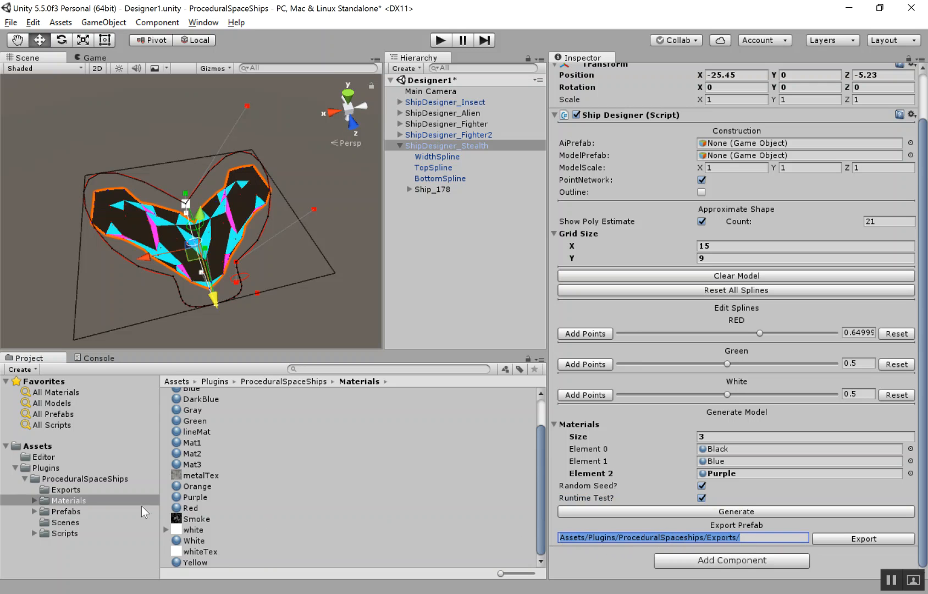
click(55, 489)
scroll(252, 468, down, 5)
scroll(253, 492, up, 5)
- Place the exported AlienShip_221 and AlienShip_238 prefabs in the scene above the stealth ship
drag(219, 396, 122, 118)
drag(242, 416, 302, 203)
scroll(305, 214, down, 2)
alt+drag(271, 253, 231, 138)
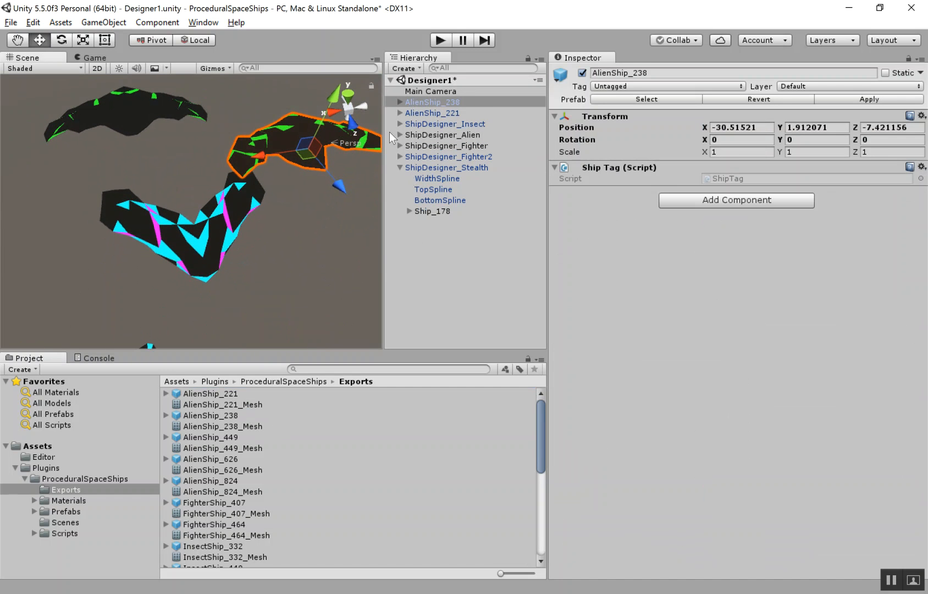
- Delete the AlienShip_238 and AlienShip_221 instances from the scene
click(399, 102)
click(399, 102)
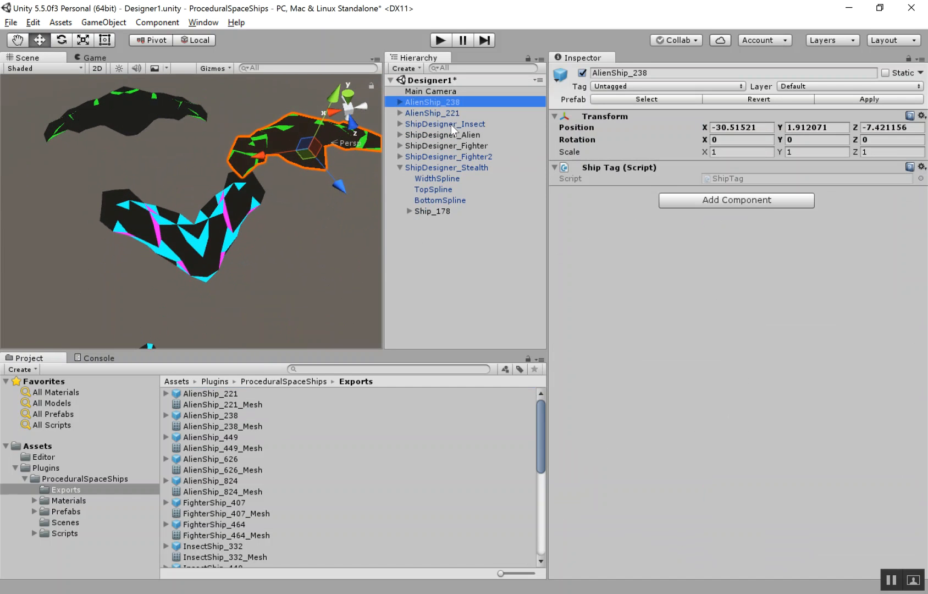
key(Delete)
click(146, 103)
key(Delete)
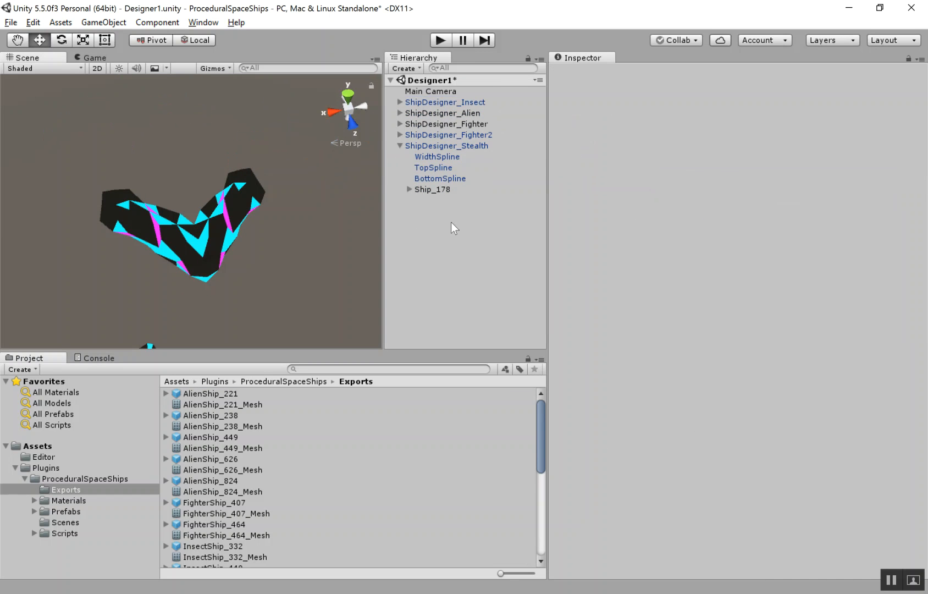
- Export the ShipDesigner_Stealth model as a prefab to Assets/Plugins/ProceduralSpaceships/Exports/Demo
click(423, 146)
scroll(786, 434, down, 3)
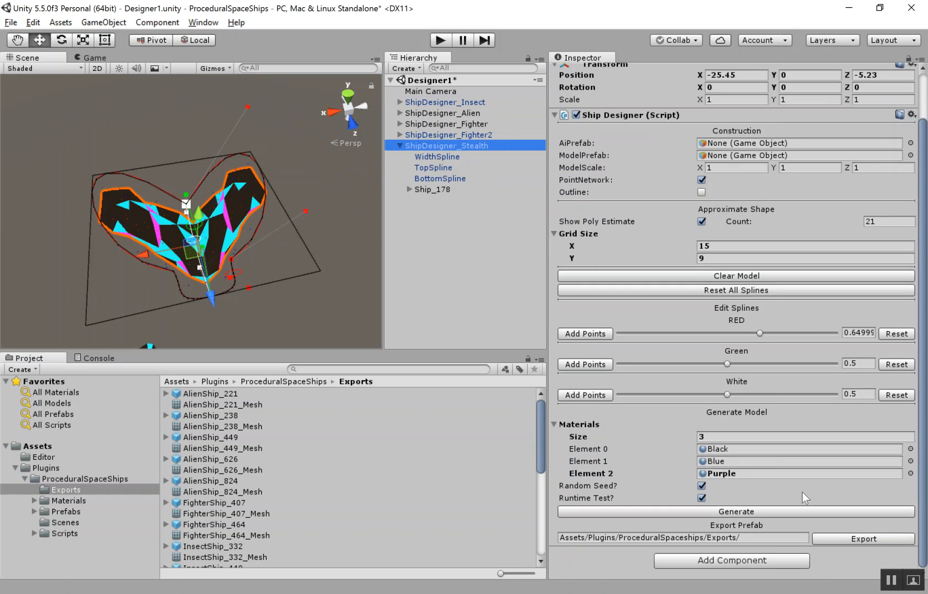
double_click(759, 537)
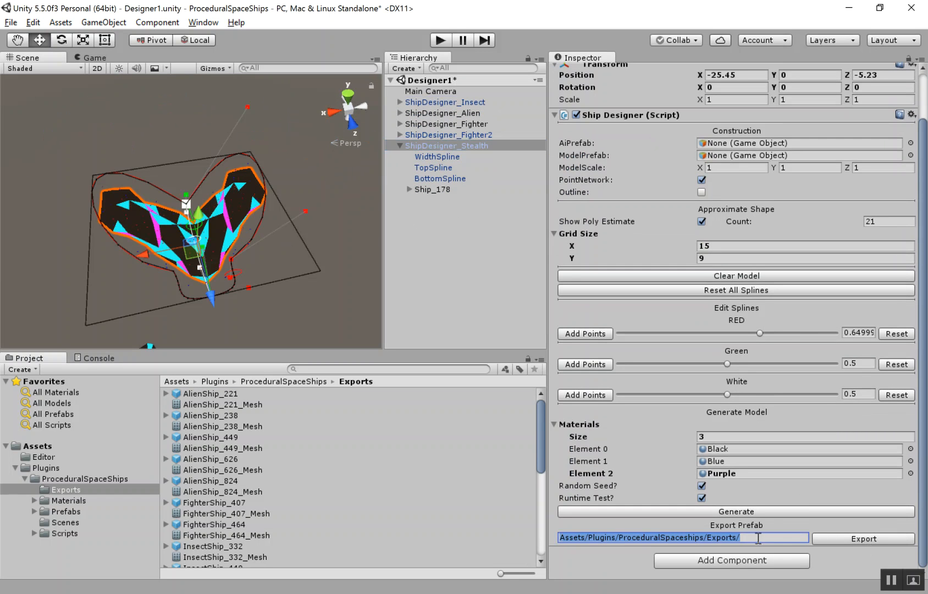
click(760, 537)
text(Demo)
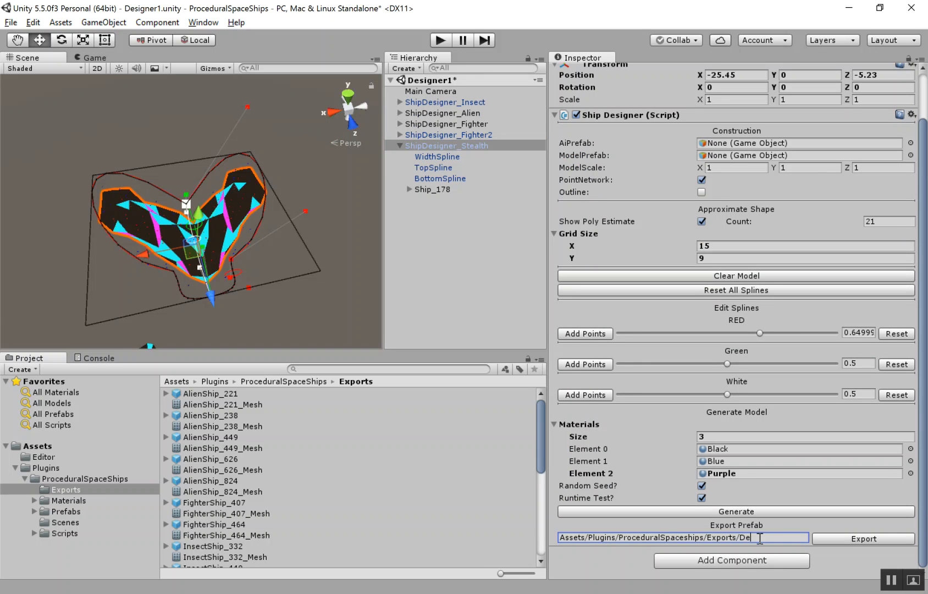
click(835, 542)
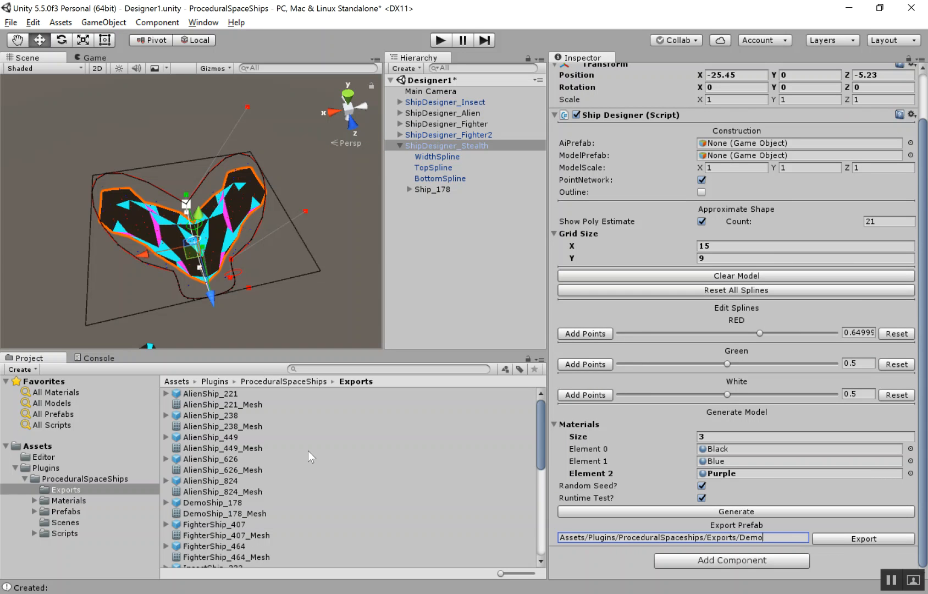
- Find the exported DemoShip_178 prefab in the Exports folder and inspect its components and preview
scroll(248, 472, down, 5)
scroll(216, 472, up, 5)
click(217, 502)
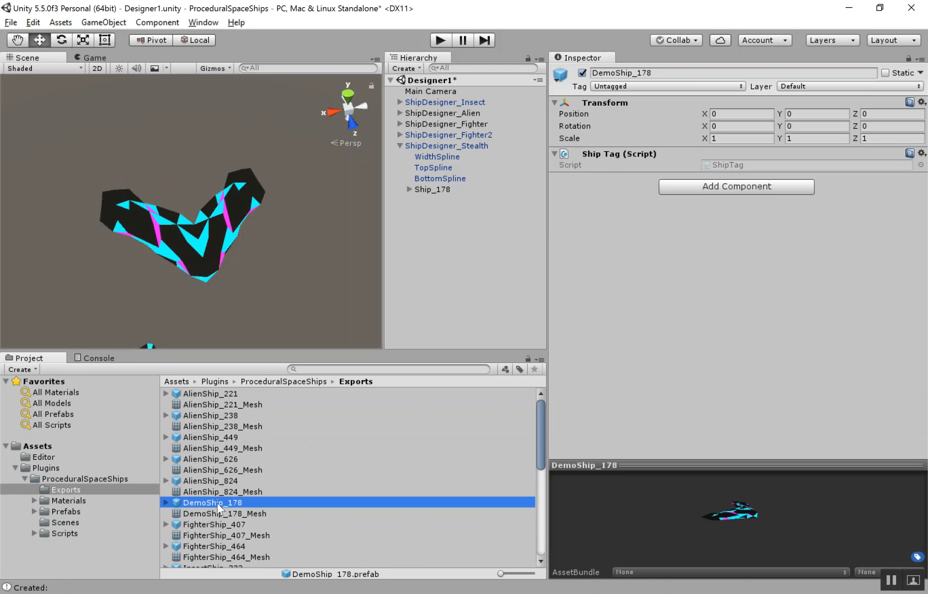
scroll(218, 514, down, 2)
scroll(216, 500, up, 1)
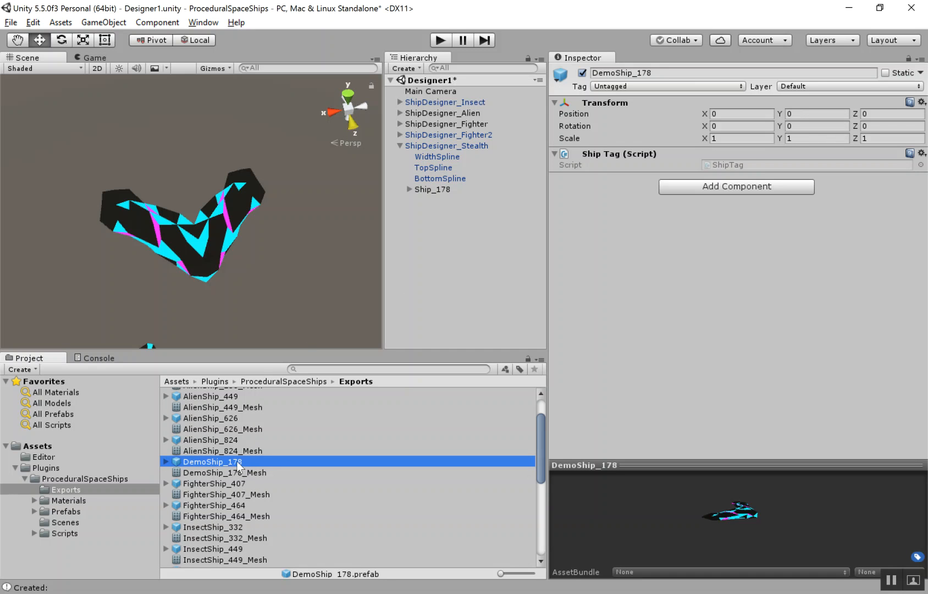
- Review the Ship Designer settings of ShipDesigner_Stealth and clear the selection
click(445, 145)
scroll(807, 360, down, 3)
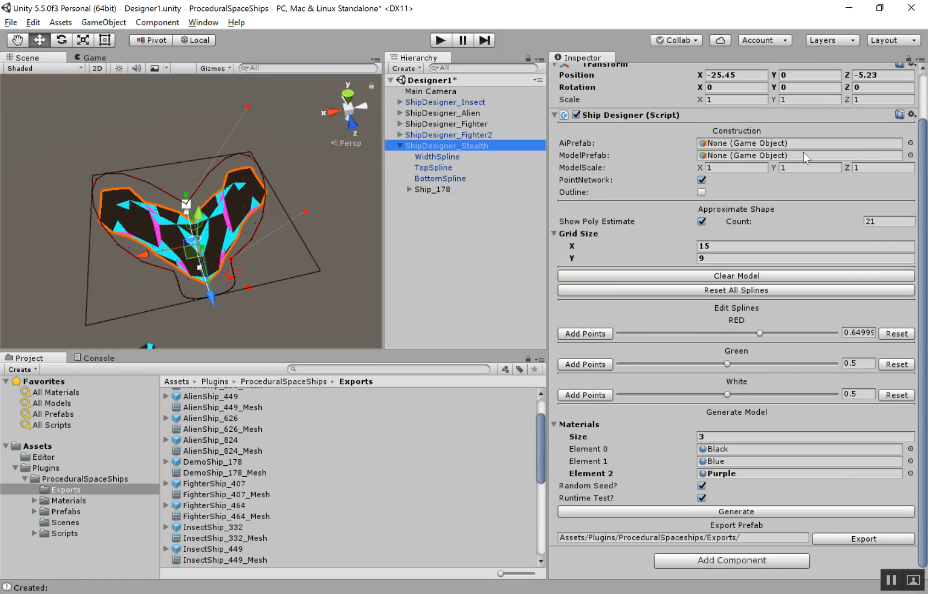
click(126, 119)
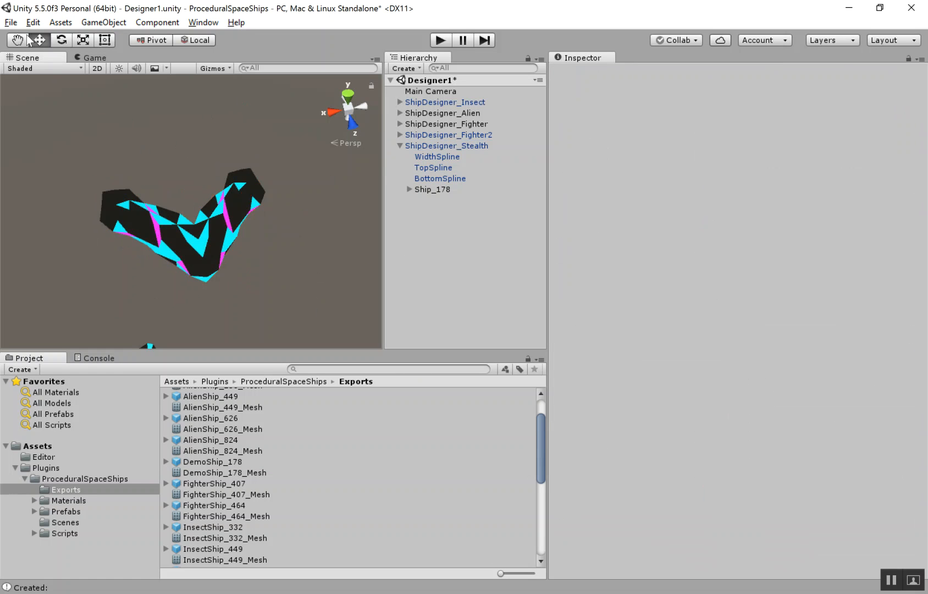
- Open the Demo scene from the Assets folder, saving the changes to the Designer1 scene
click(50, 446)
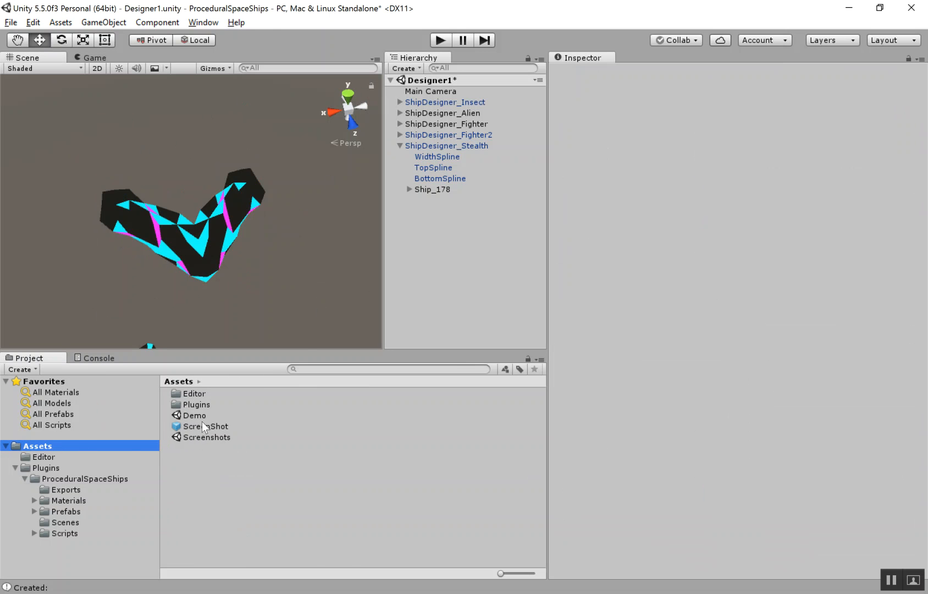
double_click(197, 416)
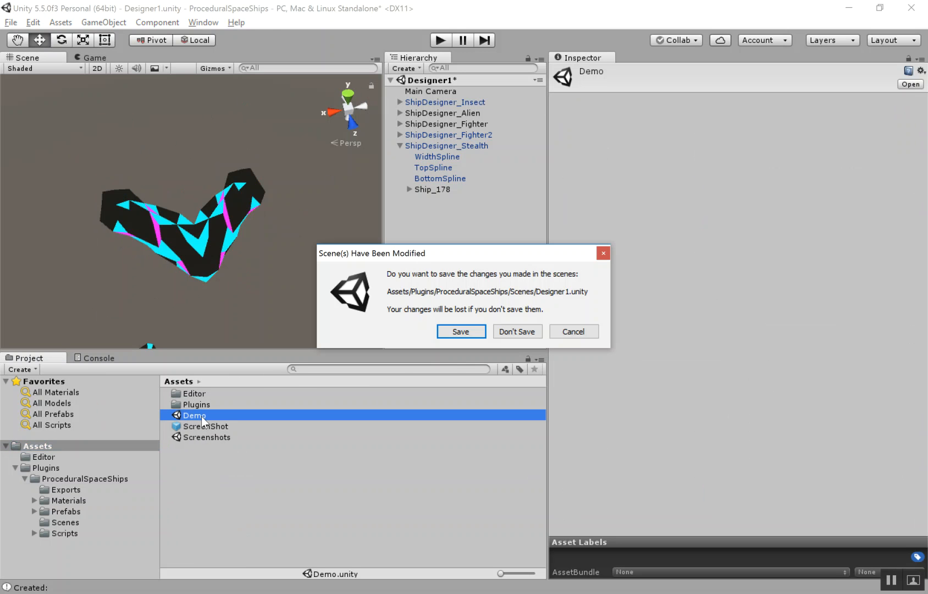
click(461, 332)
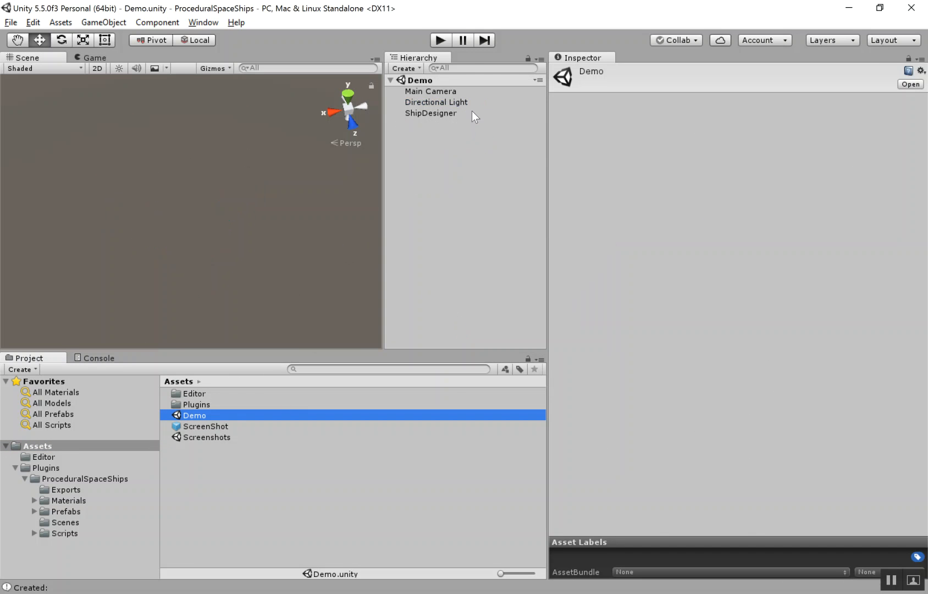
- Select the ShipDesigner object in the Demo scene and try reshaping its red spline with a handle
click(457, 114)
click(235, 257)
scroll(278, 265, up, 6)
alt+drag(303, 314, 267, 286)
scroll(260, 184, up, 2)
drag(256, 148, 242, 270)
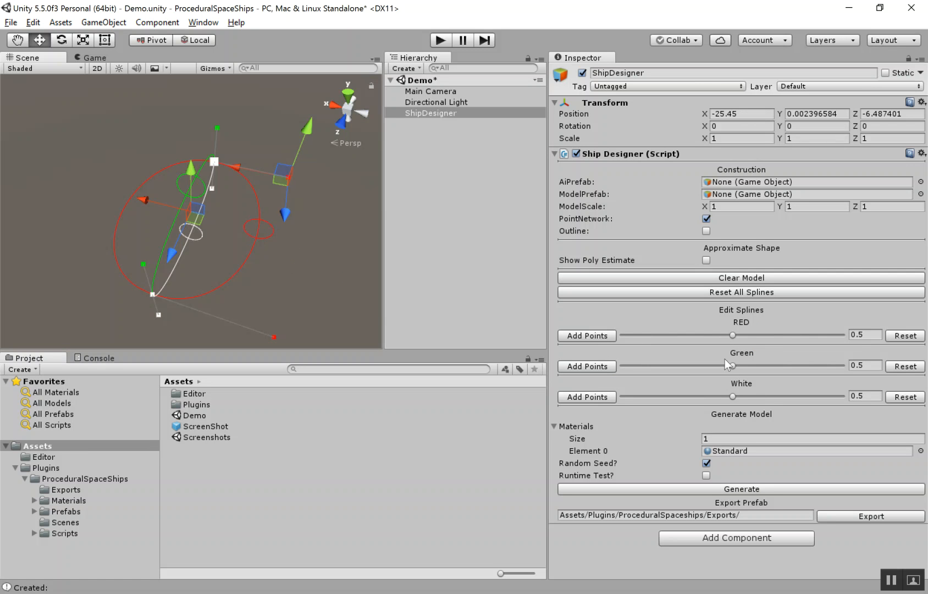
- Add control points to the red spline at position 0.577 and reselect the ShipDesigner object
drag(733, 335, 749, 351)
click(605, 337)
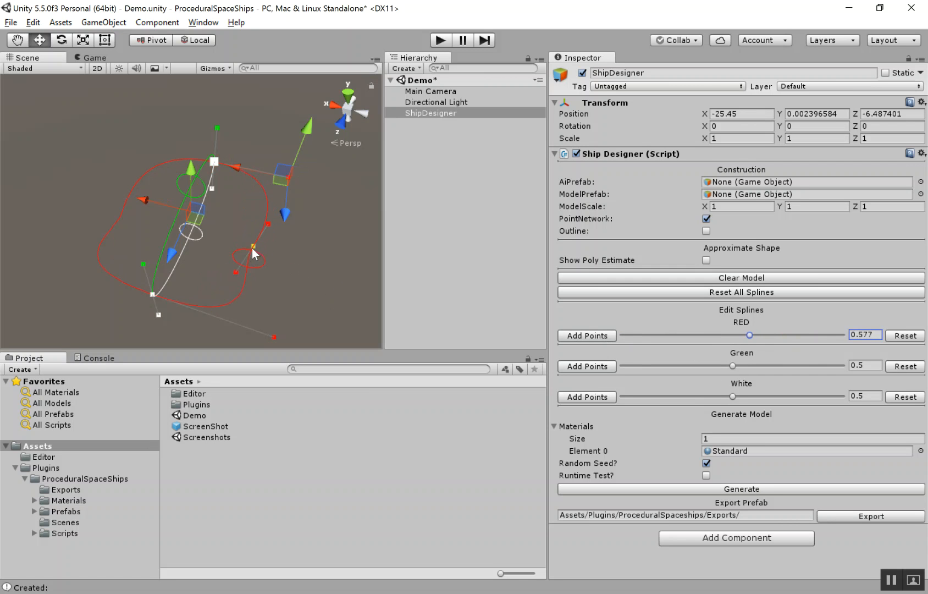
alt+drag(261, 257, 177, 234)
click(177, 234)
click(438, 114)
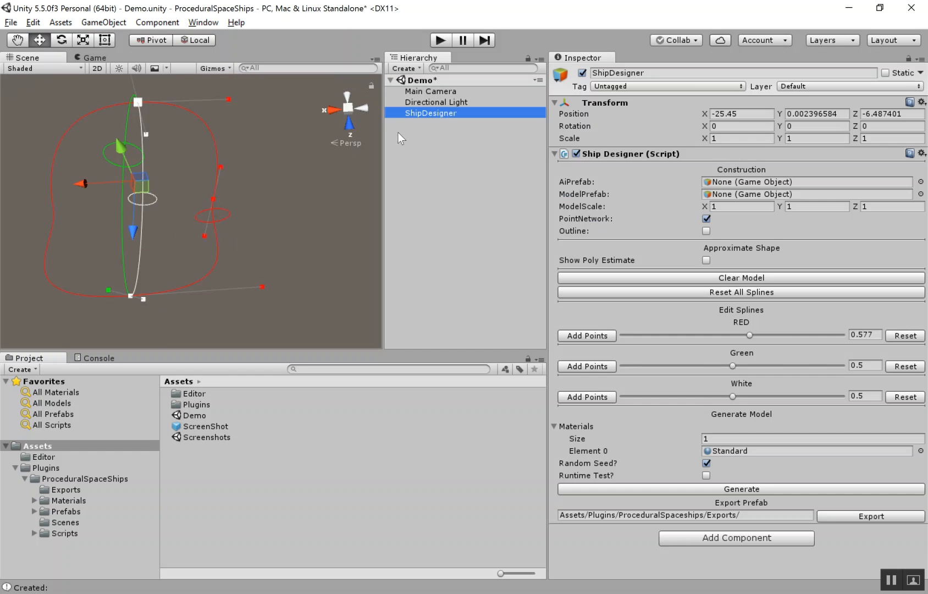
- Pull the rear handle of the red spline's new point inward and adjust the spline's tail-end handle sideways
click(205, 238)
drag(173, 240, 132, 275)
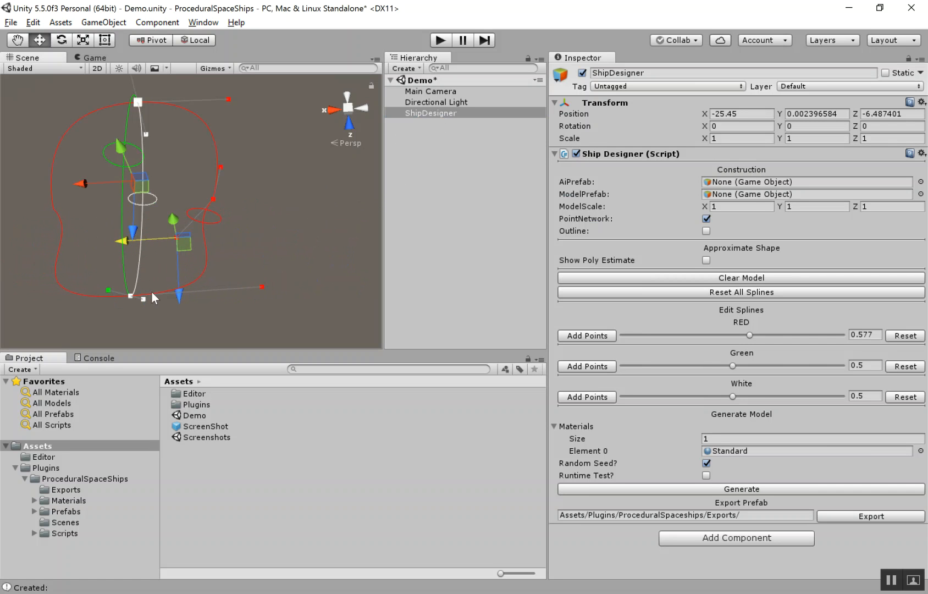
click(262, 286)
drag(215, 286, 142, 294)
drag(157, 294, 185, 298)
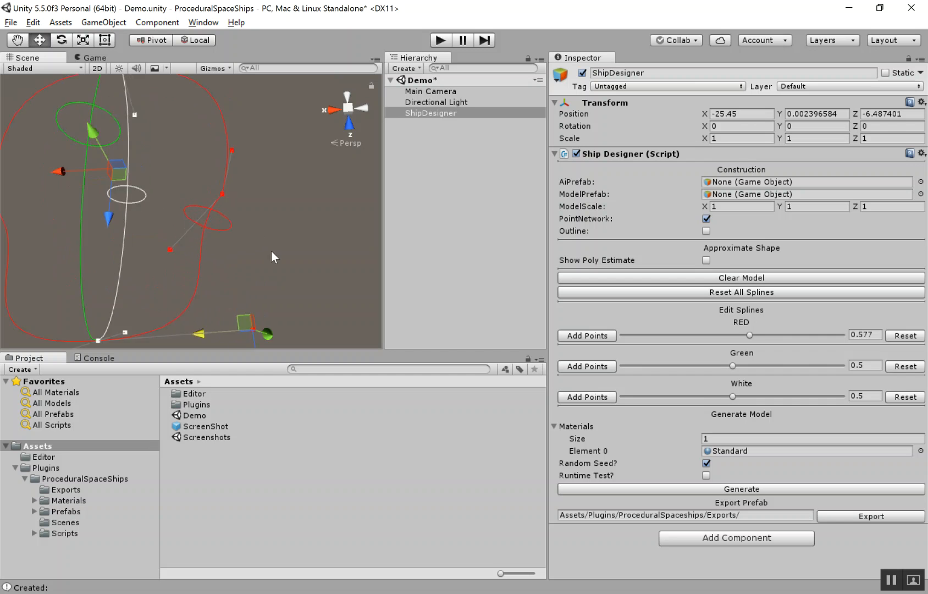
- Move the red spline's insertion marker along the curve toward the nose to about 0.217
alt+drag(280, 256, 236, 215)
scroll(254, 218, down, 3)
shift+scroll(254, 221, down, 3)
shift+scroll(249, 227, up, 3)
shift+scroll(245, 250, down, 10)
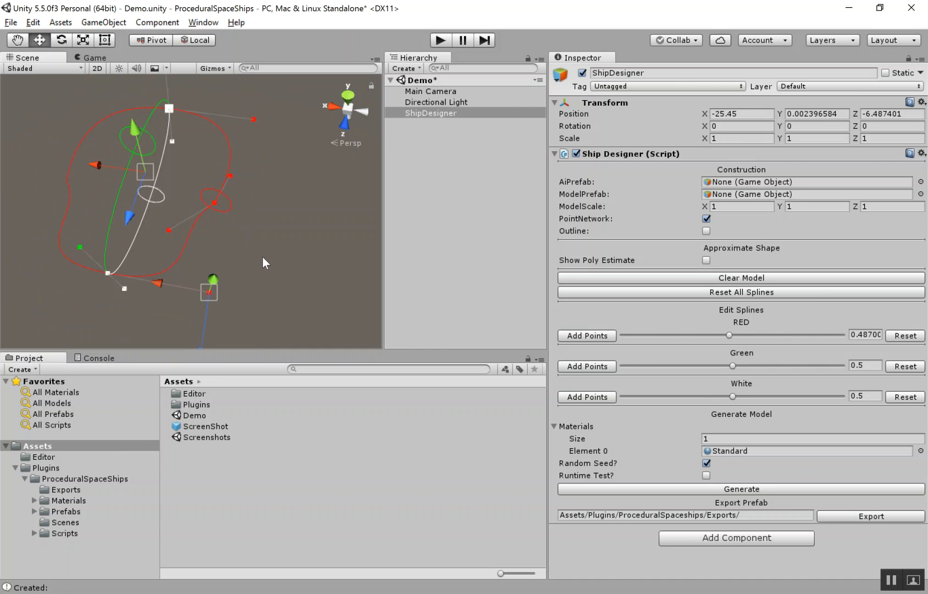
shift+scroll(264, 260, up, 8)
shift+scroll(266, 262, down, 9)
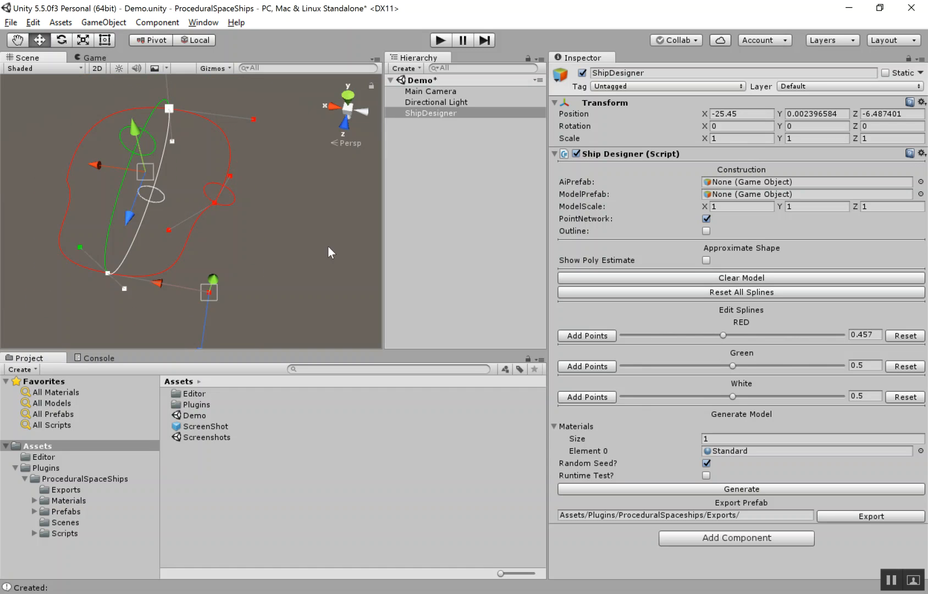
shift+scroll(247, 243, down, 2)
shift+scroll(255, 241, down, 6)
- Move the green spline's insertion marker to 0.53 and sweep the white spline's marker back and forth to 0.5
ctrl+scroll(223, 232, up, 7)
ctrl+scroll(227, 234, down, 9)
ctrl+scroll(236, 236, up, 3)
ctrl+scroll(238, 235, up, 4)
ctrl+scroll(237, 234, down, 4)
alt+scroll(236, 237, down, 4)
alt+scroll(238, 235, up, 10)
alt+scroll(238, 237, down, 6)
alt+scroll(240, 236, down, 4)
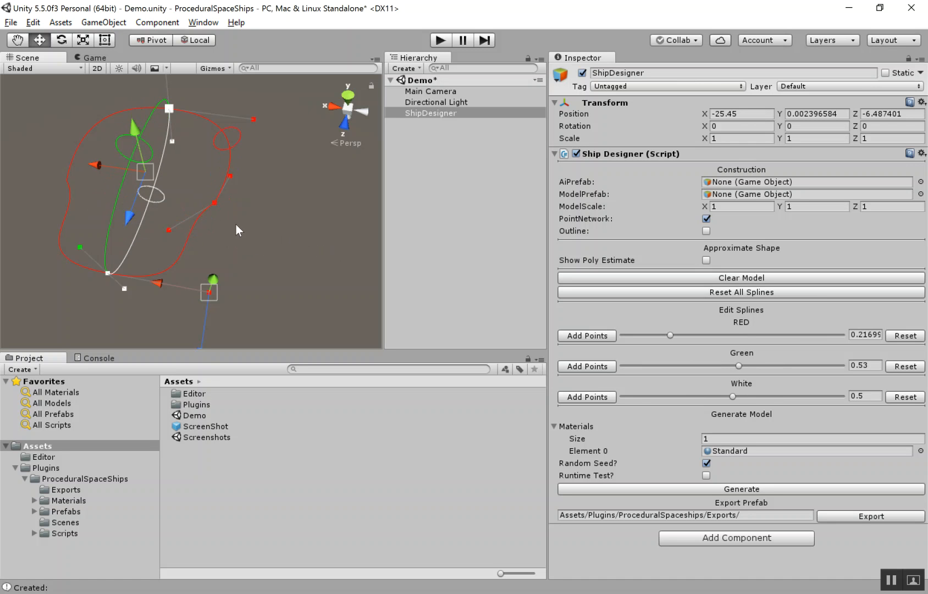
- Add control points to the red spline at its insertion marker near the nose, at about 0.217
shift+scroll(241, 220, up, 6)
shift+scroll(243, 225, down, 6)
shift+scroll(244, 225, up, 6)
shift+scroll(246, 223, down, 6)
shift+scroll(235, 181, down, 1)
- Move the red spline's rear side point backward and pull its forward handle outward to widen the wing
click(230, 177)
middle_drag(235, 191, 220, 213)
scroll(240, 241, up, 4)
alt+drag(257, 236, 279, 262)
scroll(281, 262, down, 7)
middle_drag(236, 290, 252, 274)
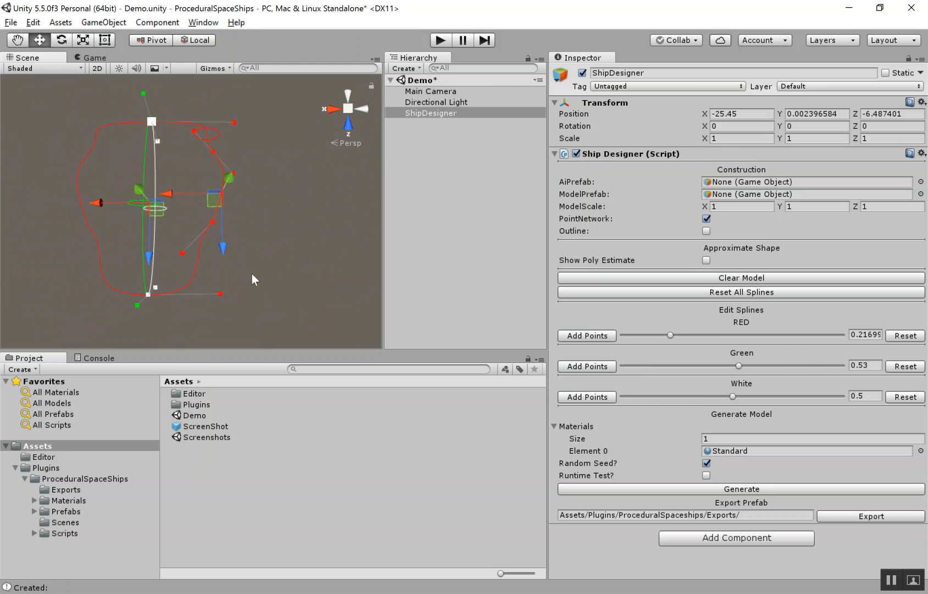
drag(214, 226, 221, 251)
drag(175, 218, 164, 221)
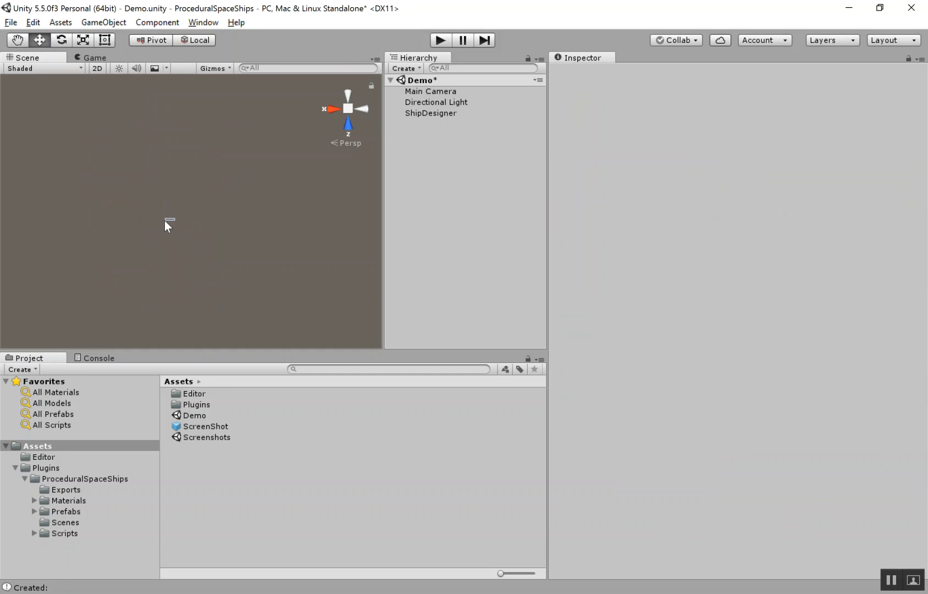
click(431, 113)
click(214, 223)
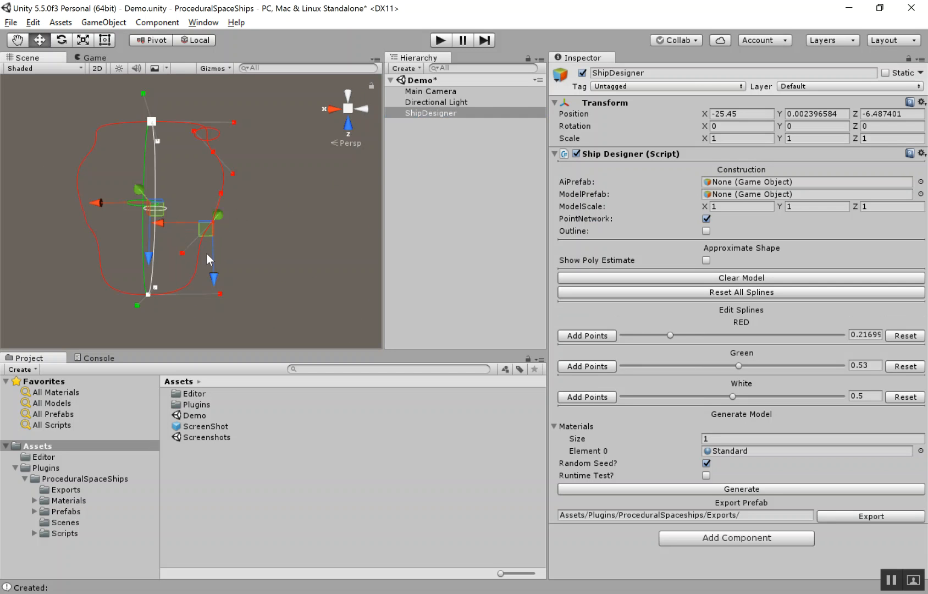
drag(214, 279, 218, 291)
drag(213, 238, 309, 218)
- Pull the red spline's nose handle and its forward side point inward to narrow the front of the ship
click(238, 111)
middle_drag(236, 111, 236, 140)
drag(188, 142, 144, 144)
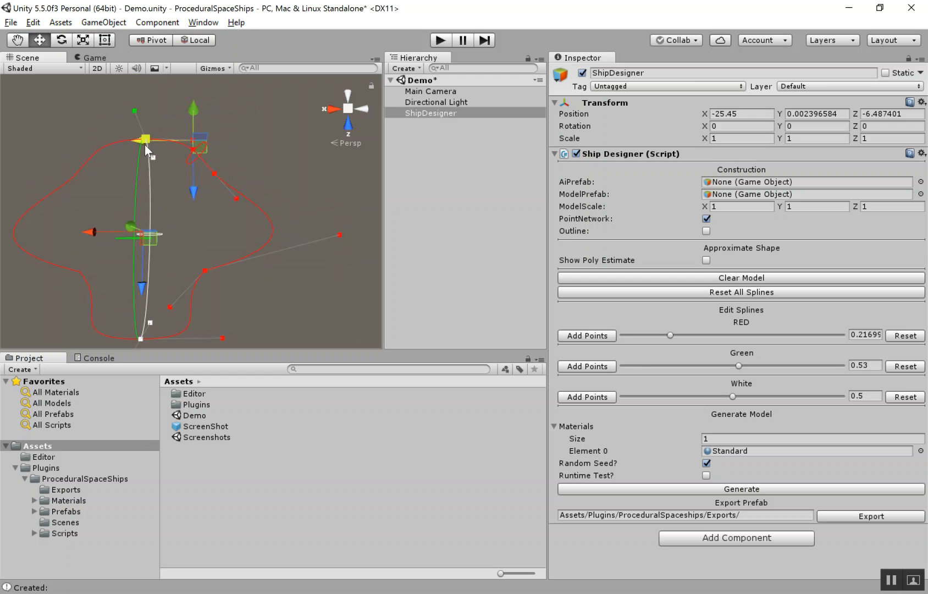
click(213, 173)
drag(190, 175, 217, 187)
- Move the rear handle of the forward side point outward and forward to shape the wing's leading edge
click(214, 197)
drag(271, 250, 267, 220)
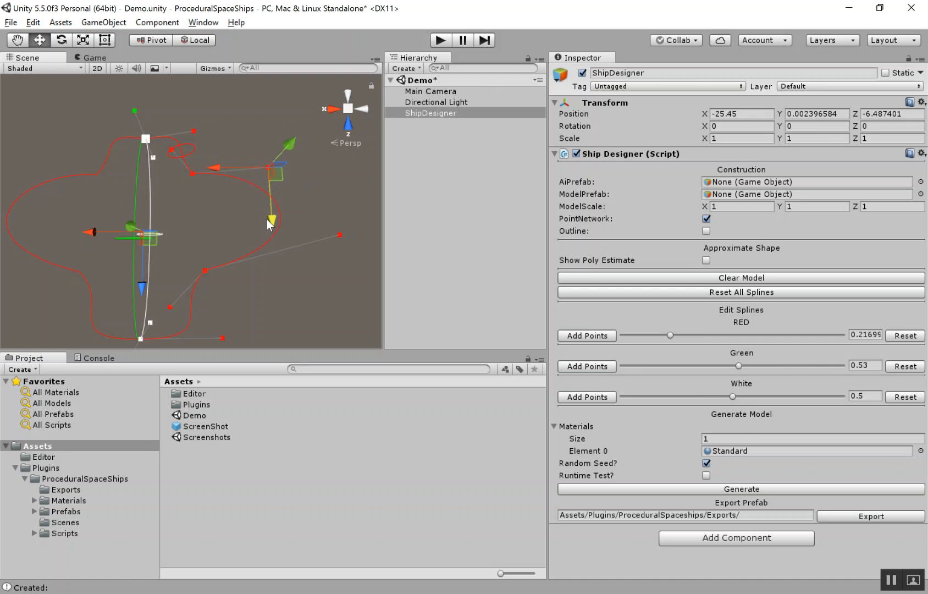
drag(219, 168, 226, 167)
- Add control points to the red spline on the outer wing at position 0.487
scroll(202, 236, up, 6)
scroll(233, 237, down, 17)
scroll(283, 233, up, 4)
click(283, 197)
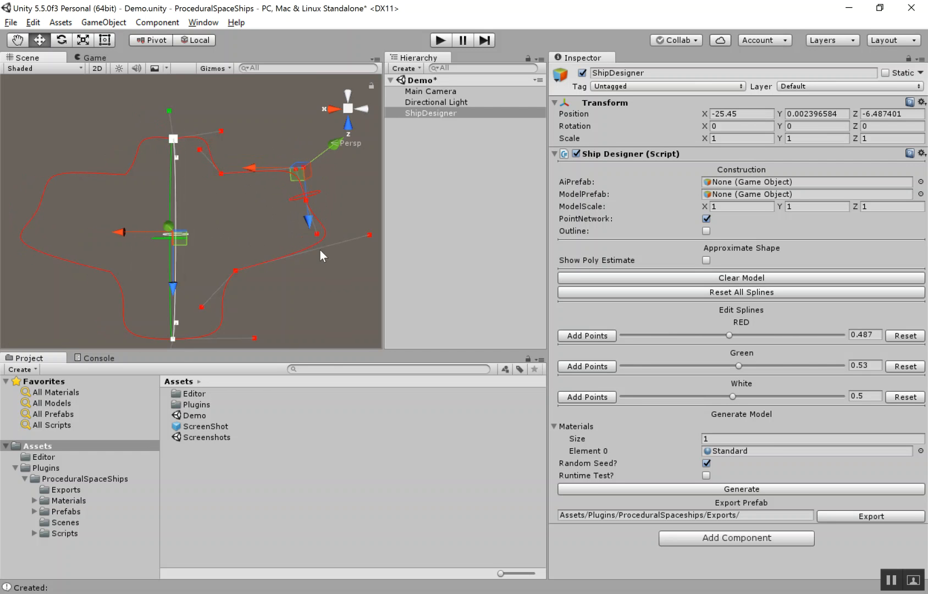
- Swing the rear side point's outer handle backward and adjust the rear handle of the new wing point sideways
middle_drag(319, 251, 262, 260)
scroll(278, 270, up, 7)
scroll(278, 270, down, 2)
click(304, 234)
middle_drag(310, 298, 284, 197)
drag(282, 193, 259, 315)
click(220, 138)
scroll(219, 140, down, 6)
drag(178, 153, 193, 152)
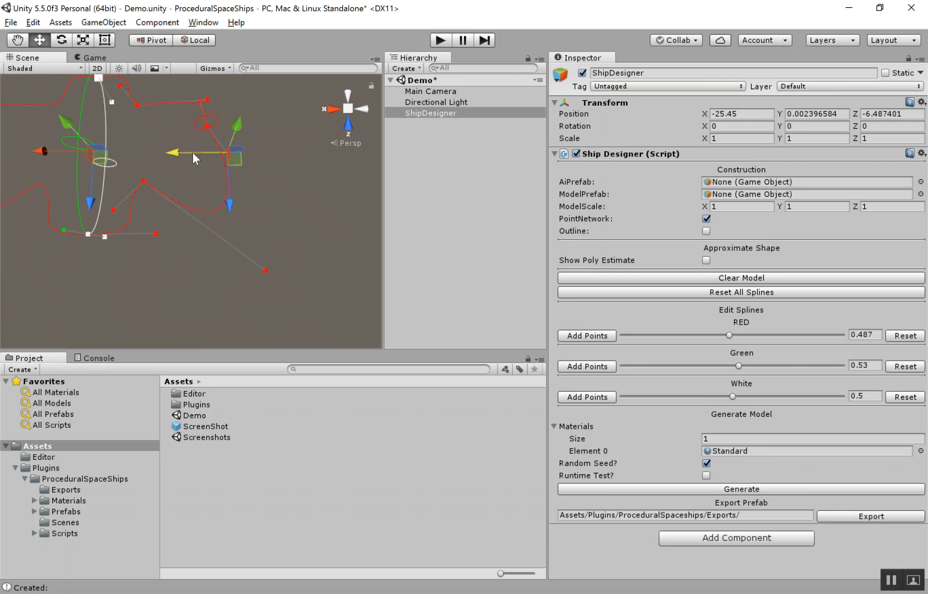
- Pull the rear side point's outer handle farther outward and backward to sweep the wing tips
click(266, 270)
drag(216, 271, 286, 276)
scroll(289, 278, down, 7)
drag(302, 311, 312, 397)
- Pull the red spline's tail handle inward to narrow the rear of the hull
scroll(146, 254, down, 6)
scroll(137, 261, up, 5)
middle_drag(125, 267, 232, 278)
scroll(294, 281, up, 8)
middle_drag(294, 318, 217, 308)
scroll(237, 269, up, 3)
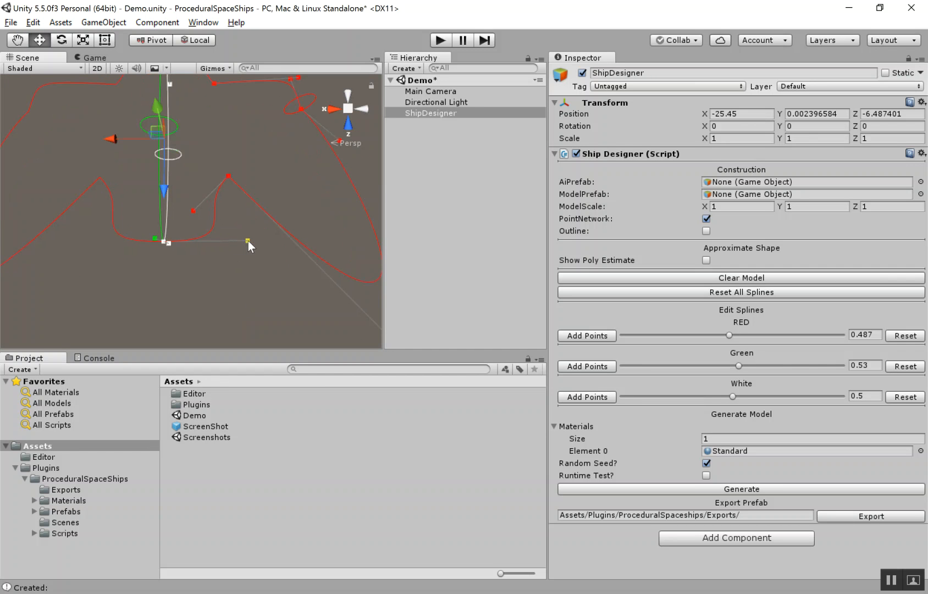
drag(220, 245, 176, 252)
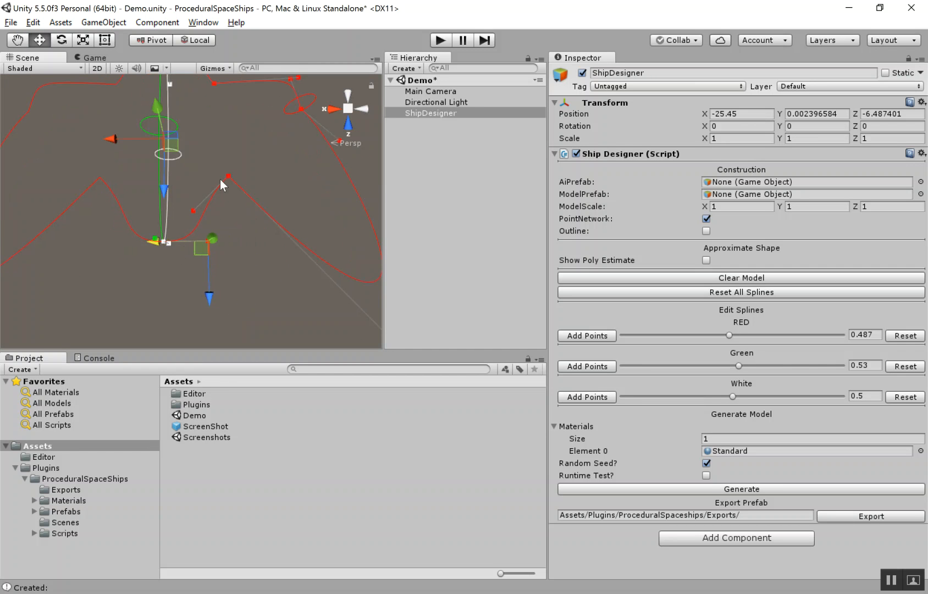
- Move the white spline's handles toward the hull's middle from the side and adjust the green spline's nose handle
middle_drag(220, 179, 233, 233)
alt+drag(232, 234, 366, 126)
alt+drag(264, 264, 181, 124)
alt+drag(119, 239, 178, 168)
click(99, 164)
alt+drag(338, 261, 87, 259)
click(117, 256)
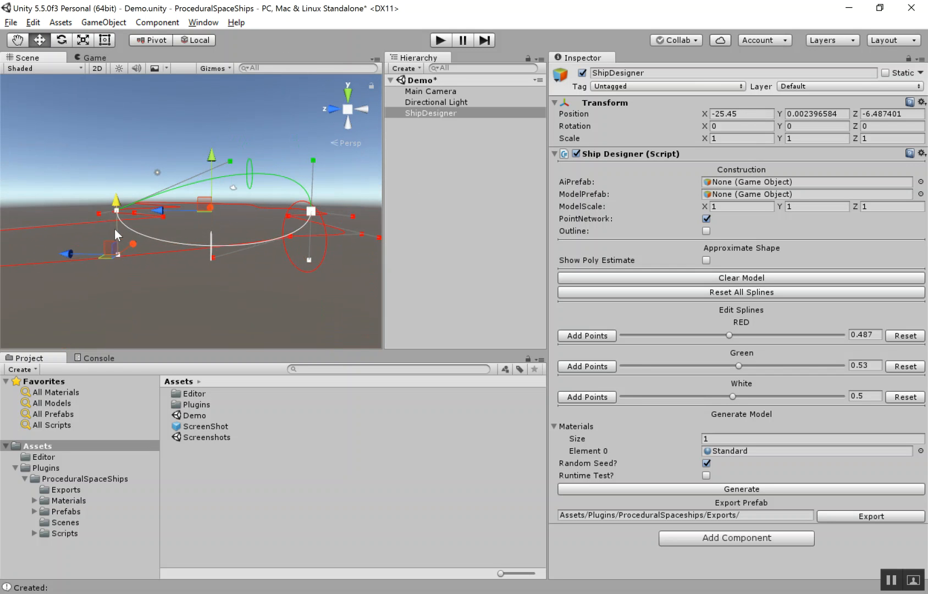
drag(82, 240, 134, 242)
alt+drag(327, 297, 197, 249)
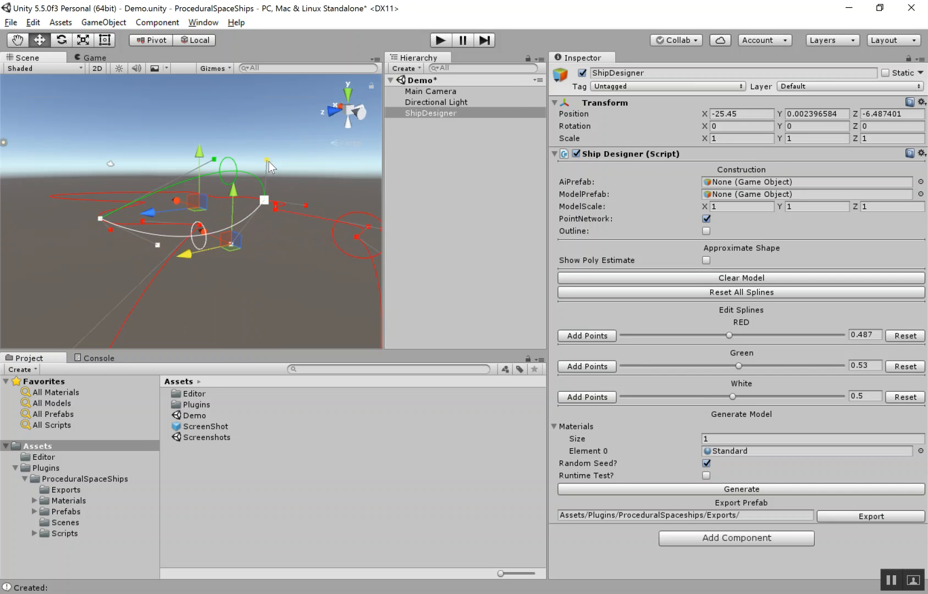
alt+drag(262, 145, 287, 247)
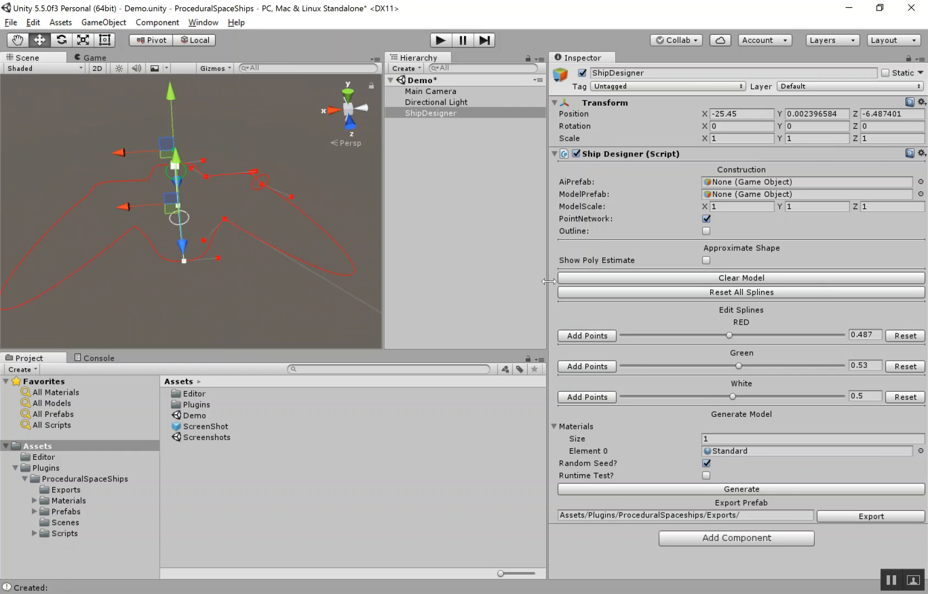
- Show the poly estimate for the outline, generate the ship model, and inspect it from several angles
click(706, 260)
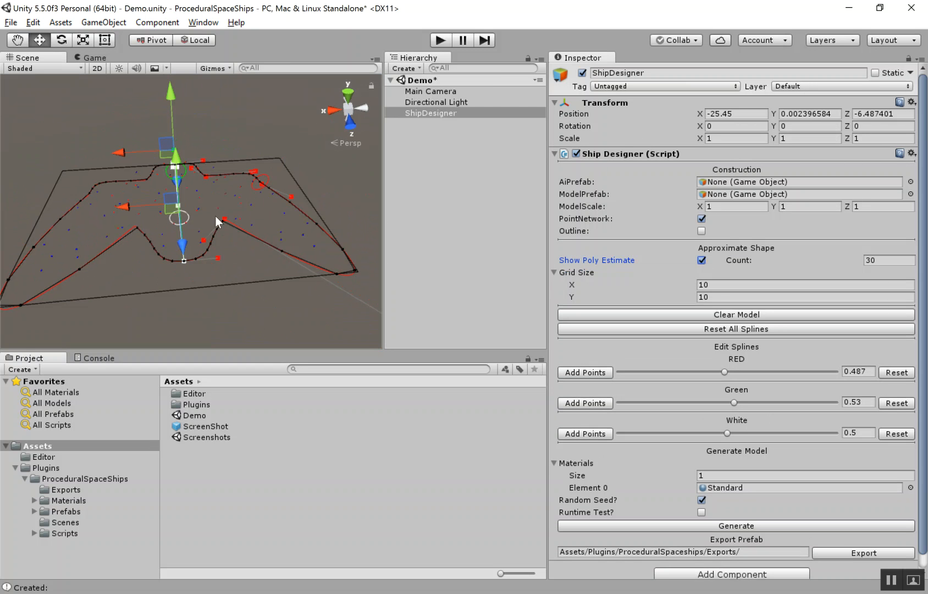
alt+drag(236, 238, 228, 267)
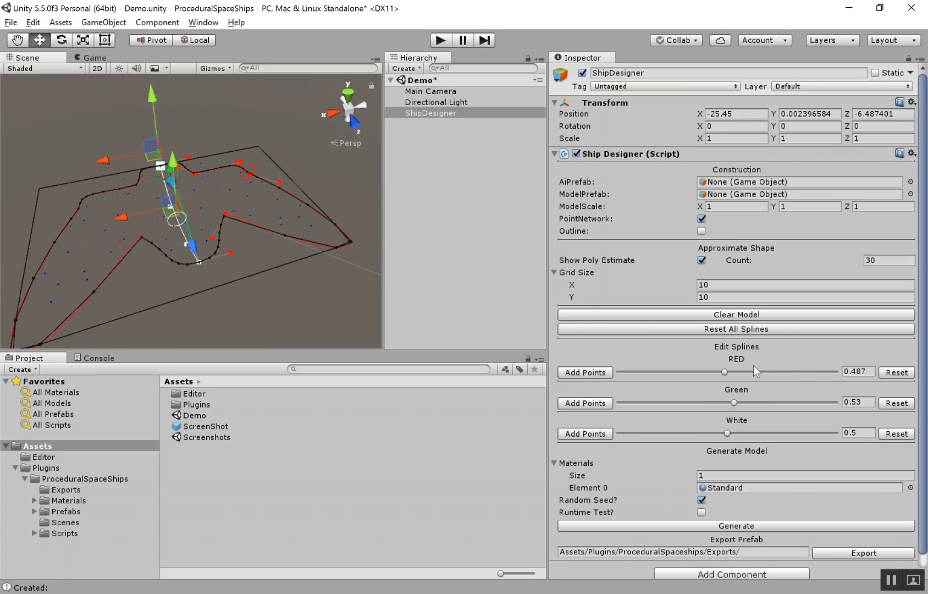
click(720, 523)
click(718, 524)
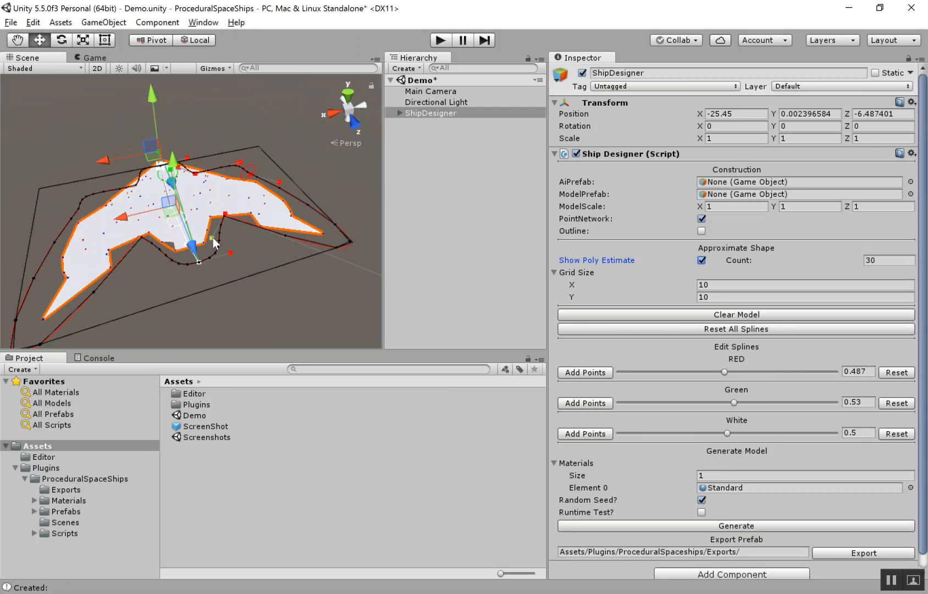
alt+drag(199, 284, 265, 254)
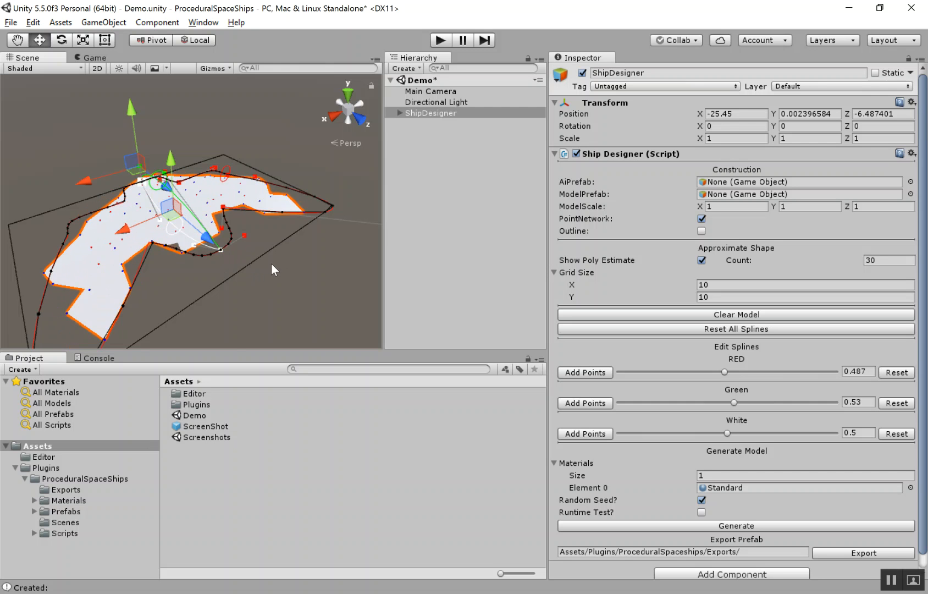
alt+drag(266, 263, 604, 451)
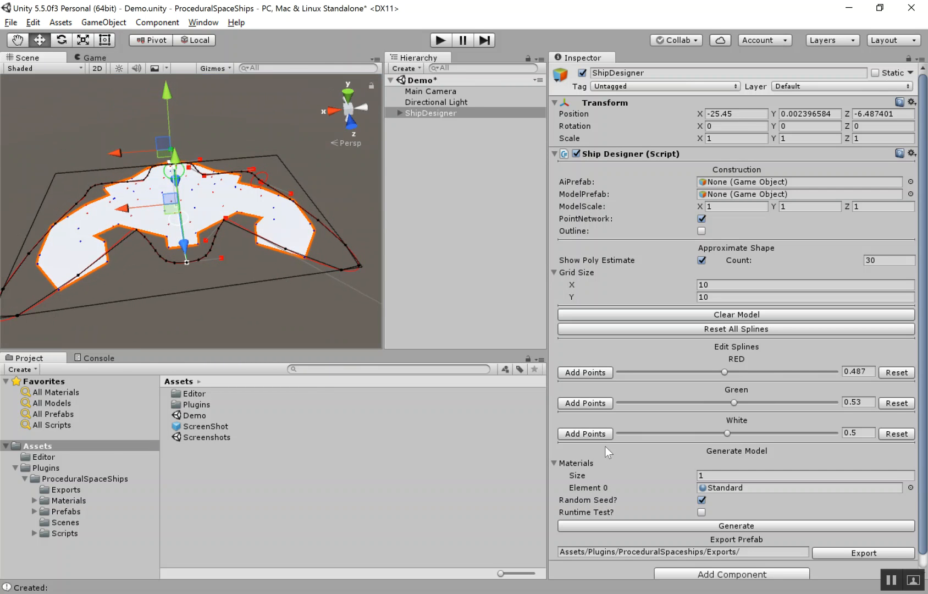
- Set up two ship materials, with Black as Element 0 and Purple as Element 1
click(909, 487)
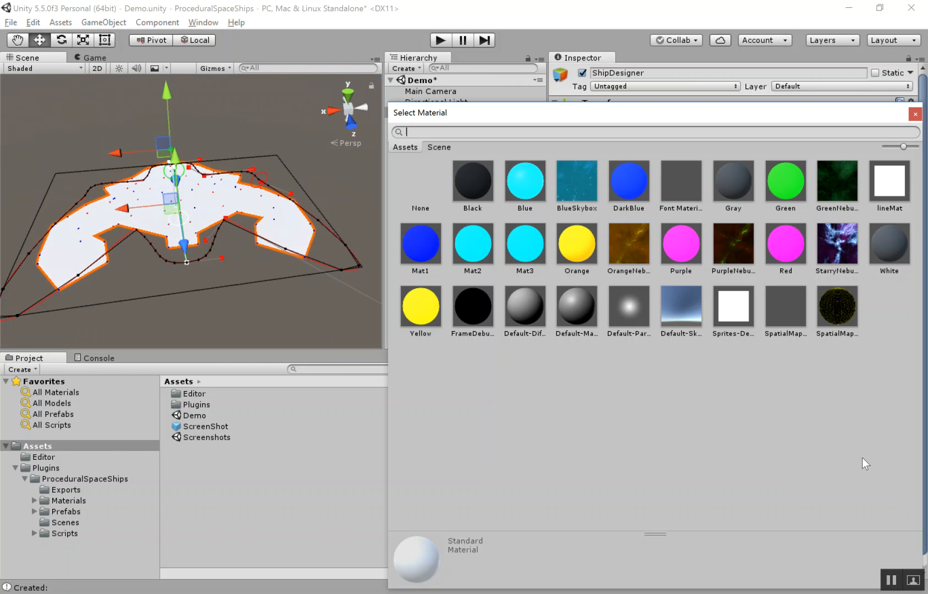
click(474, 200)
click(915, 114)
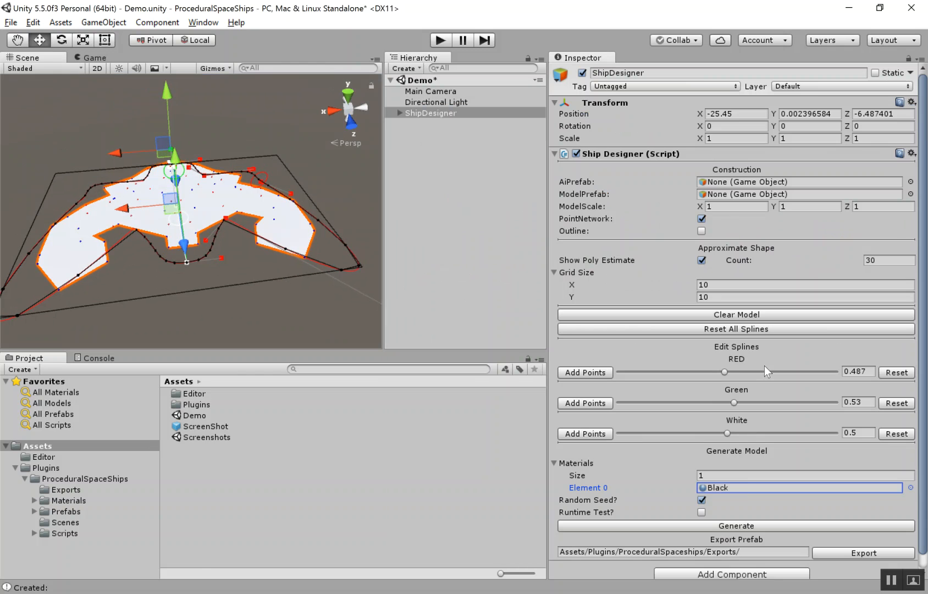
click(744, 475)
text(2)
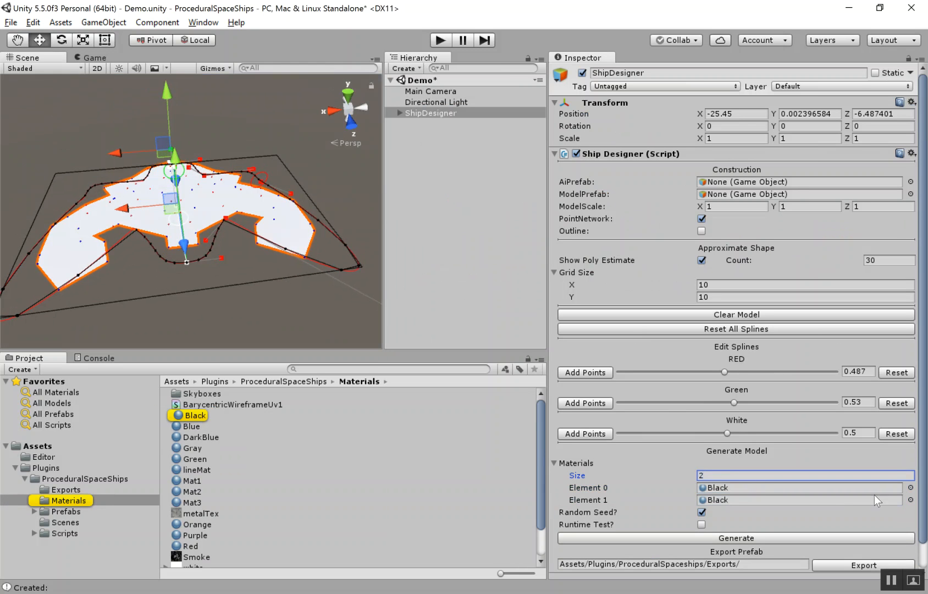
click(910, 500)
click(679, 242)
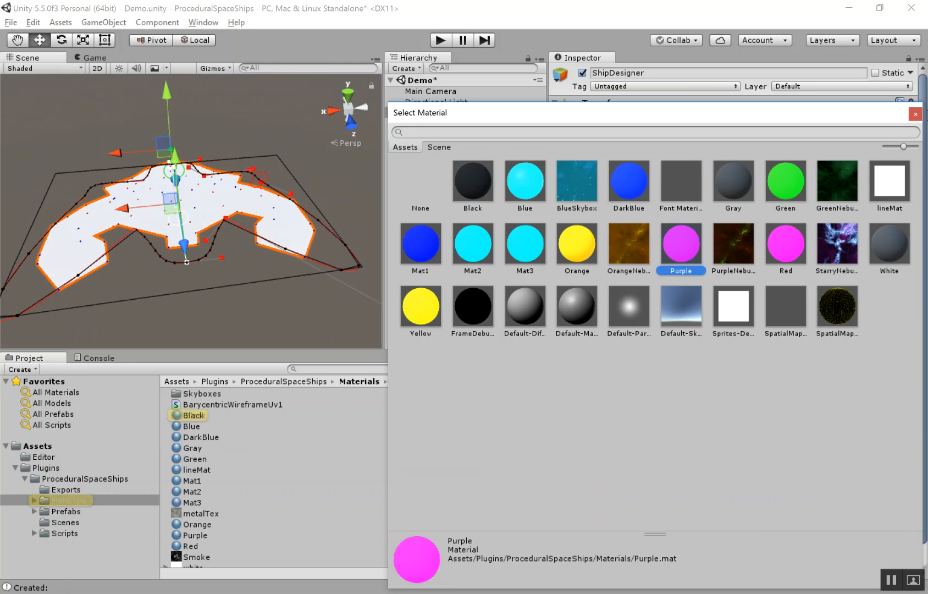
click(916, 114)
- Regenerate the ship with the Black and Purple materials and inspect the variations
click(719, 539)
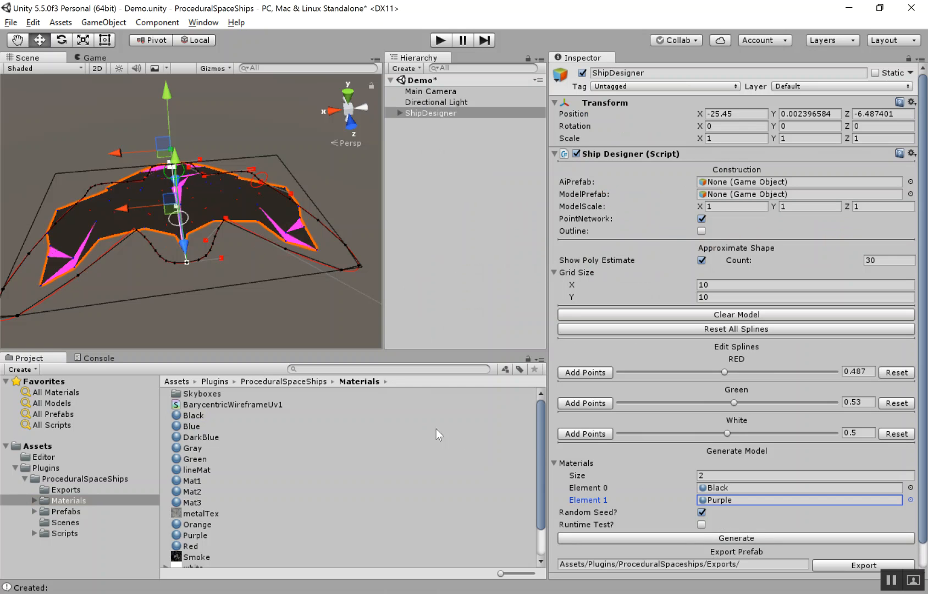
click(754, 537)
alt+drag(151, 205, 242, 246)
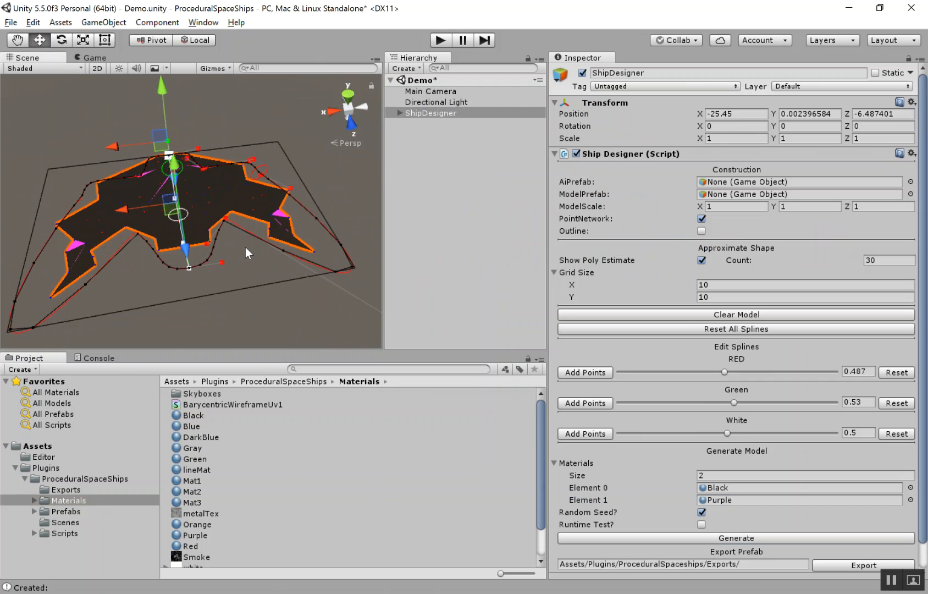
alt+drag(258, 246, 276, 330)
- Set the grid size X to 15 and regenerate the ship
click(729, 284)
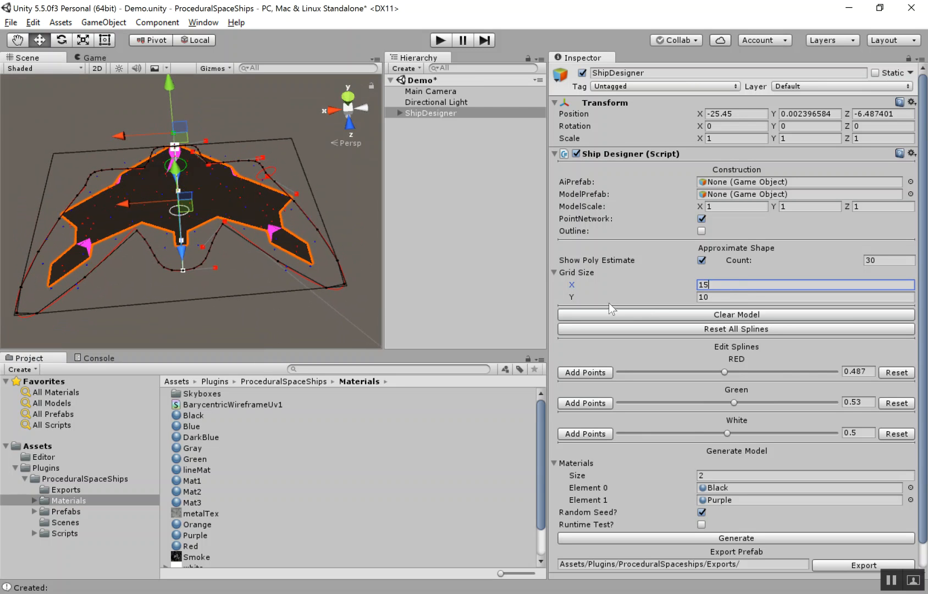
text(15)
click(720, 298)
click(738, 540)
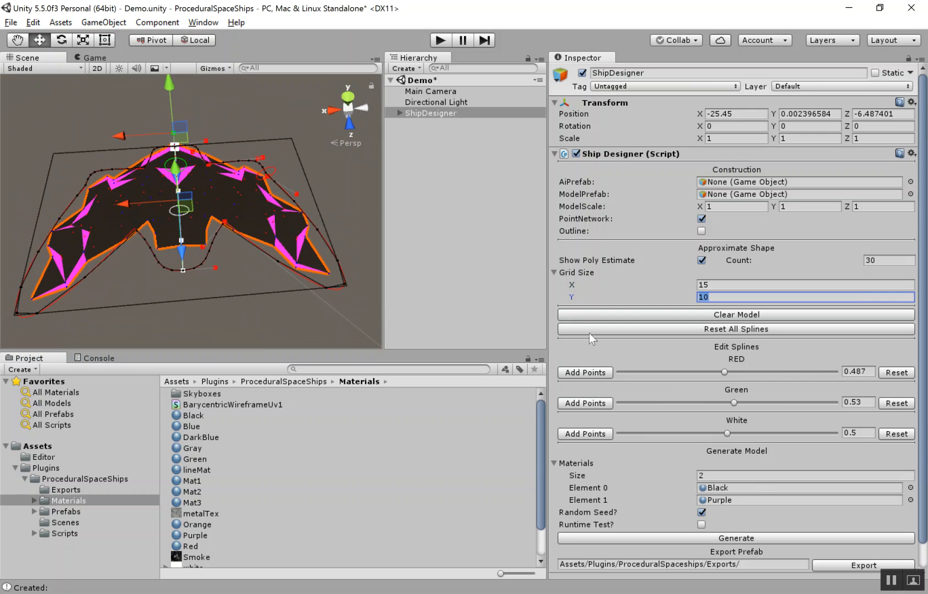
- Raise the grid size X to 23 and try still higher values to make the point network denser
drag(573, 284, 579, 285)
click(758, 292)
click(757, 288)
click(753, 297)
click(717, 284)
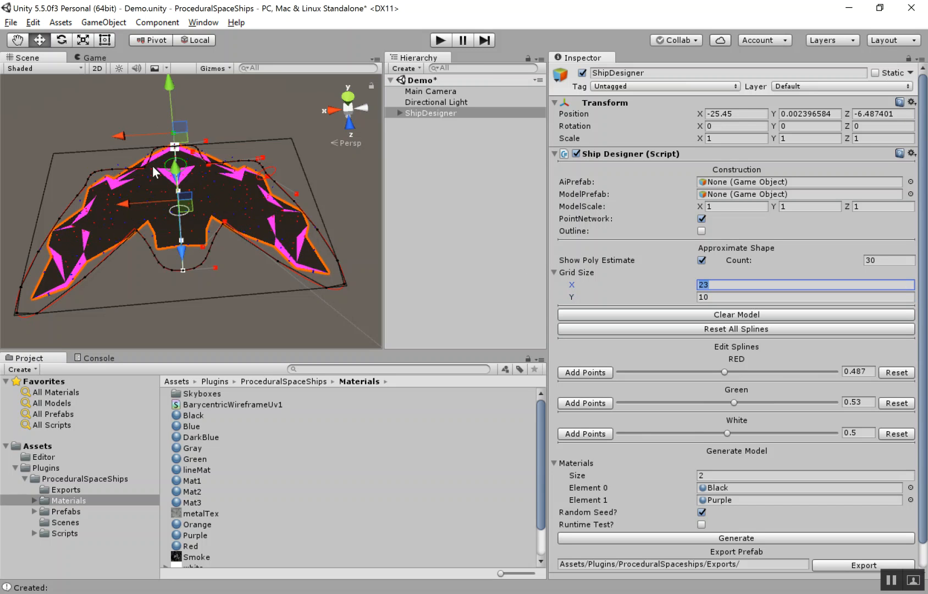
alt+drag(239, 181, 179, 277)
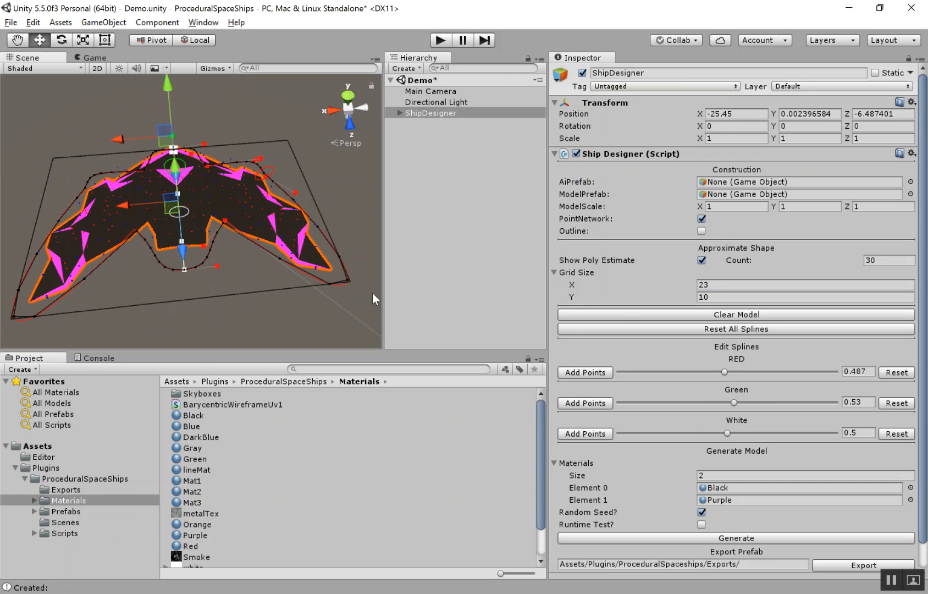
drag(580, 286, 631, 296)
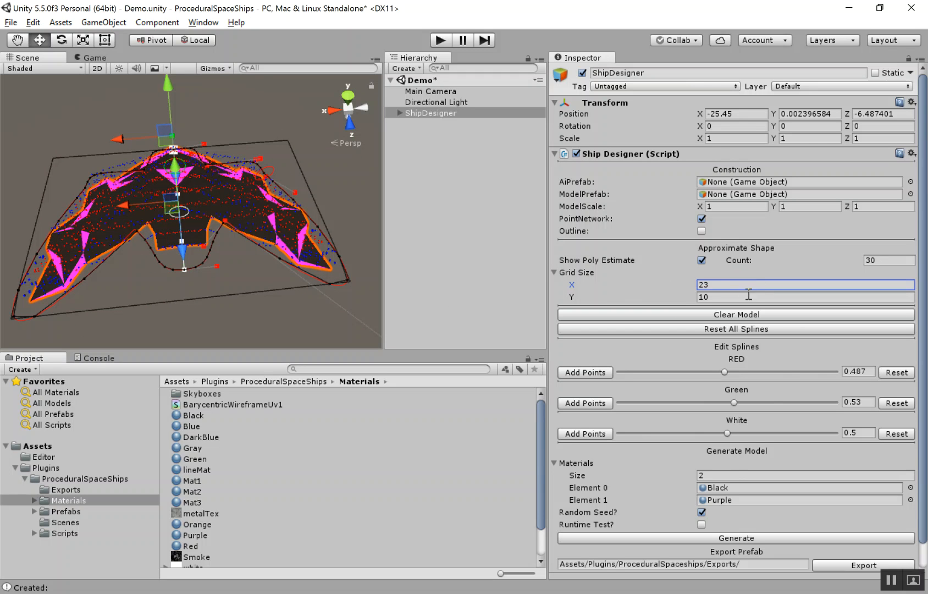
- Regenerate the black and purple ship with the grid size X of 23
click(744, 540)
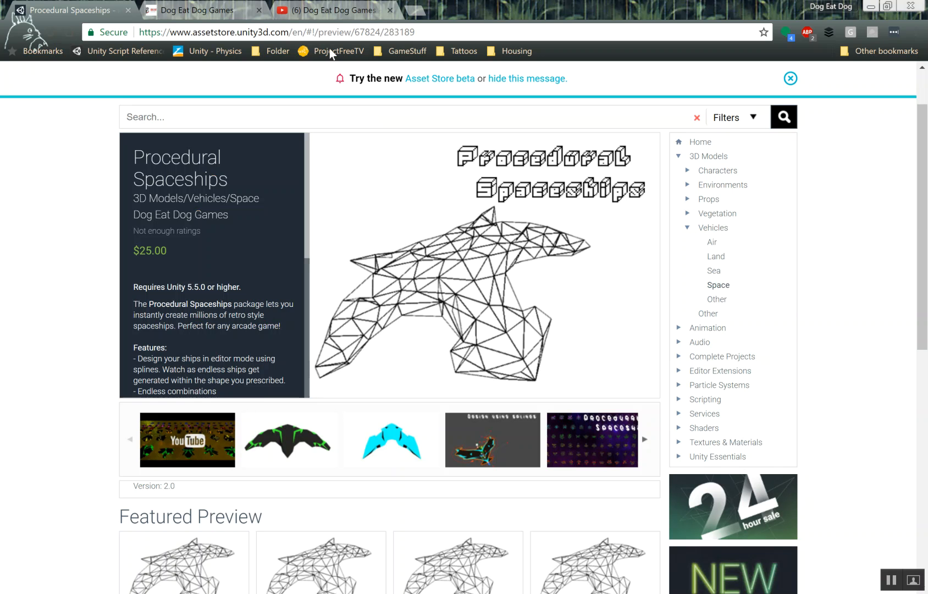
- Open the Contact Us page on the Dog Eat Dog Games website and highlight the support e-mail address
click(220, 10)
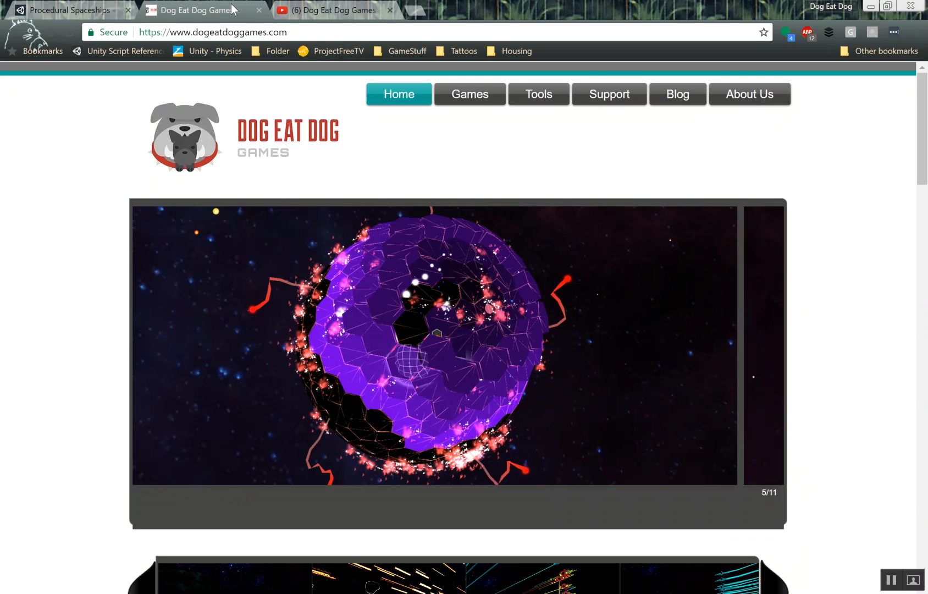
mouse_move(591, 105)
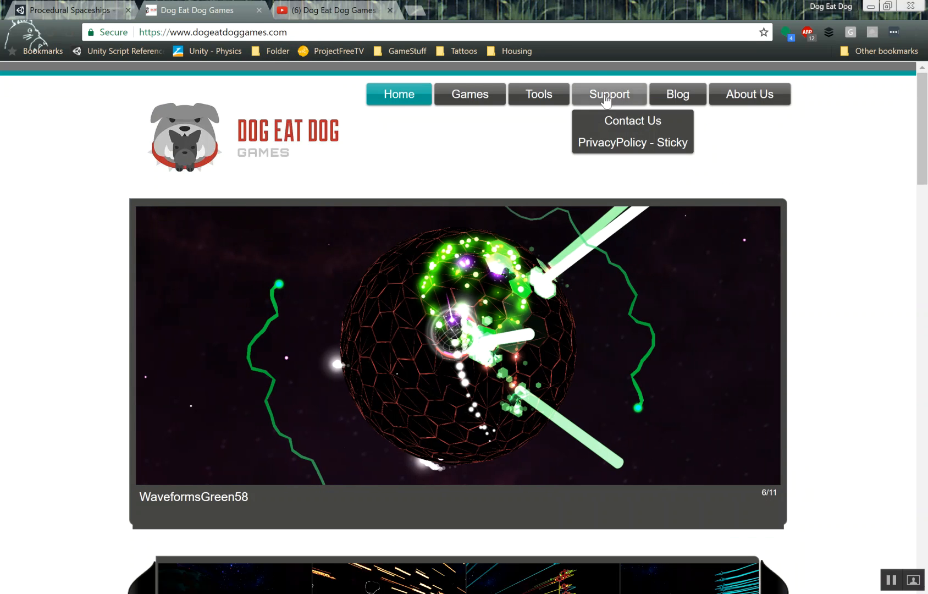
click(620, 131)
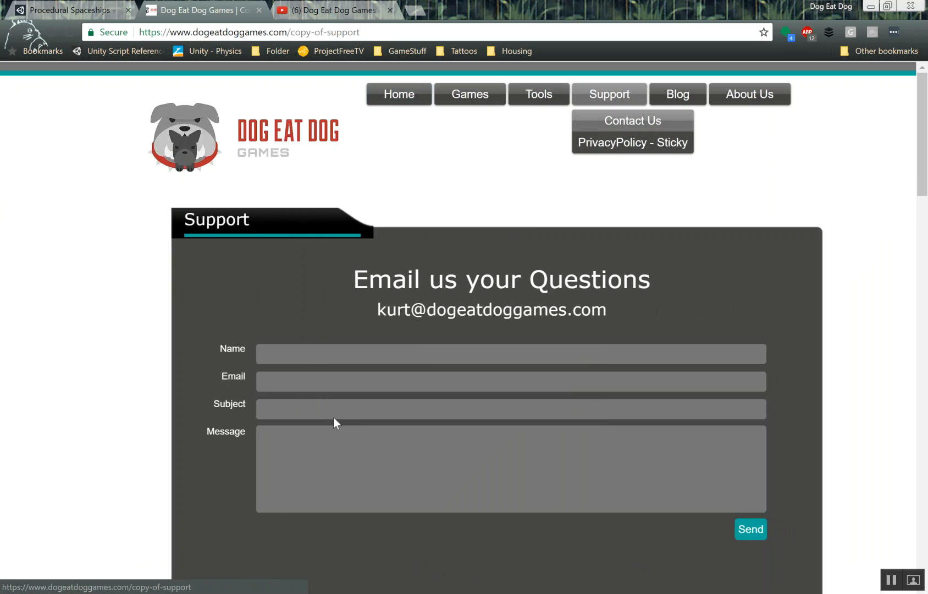
drag(369, 312, 660, 313)
click(389, 314)
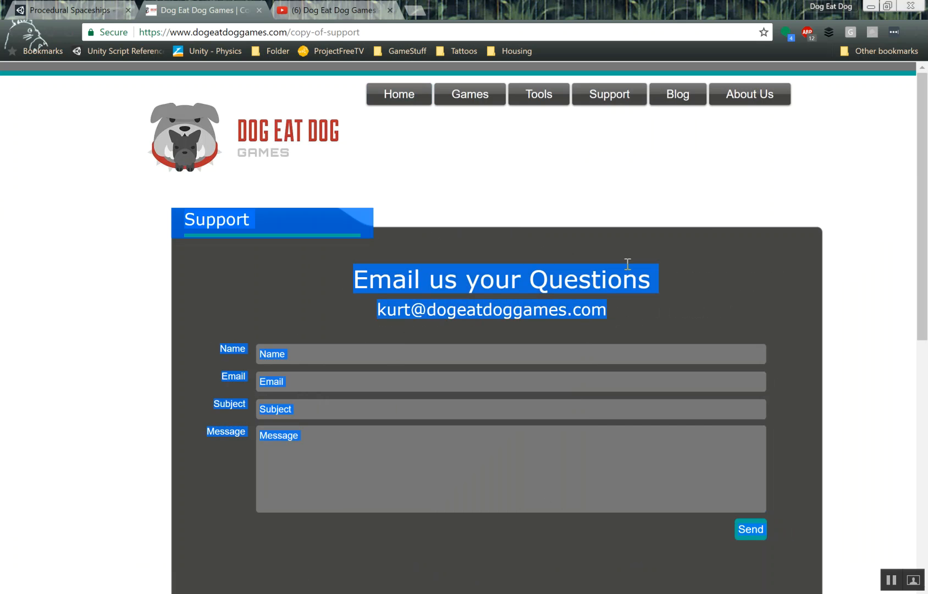
- View the Dog Eat Dog Games YouTube channel and the Procedural Spaceships Asset Store page, and return to the Unity editor
click(319, 10)
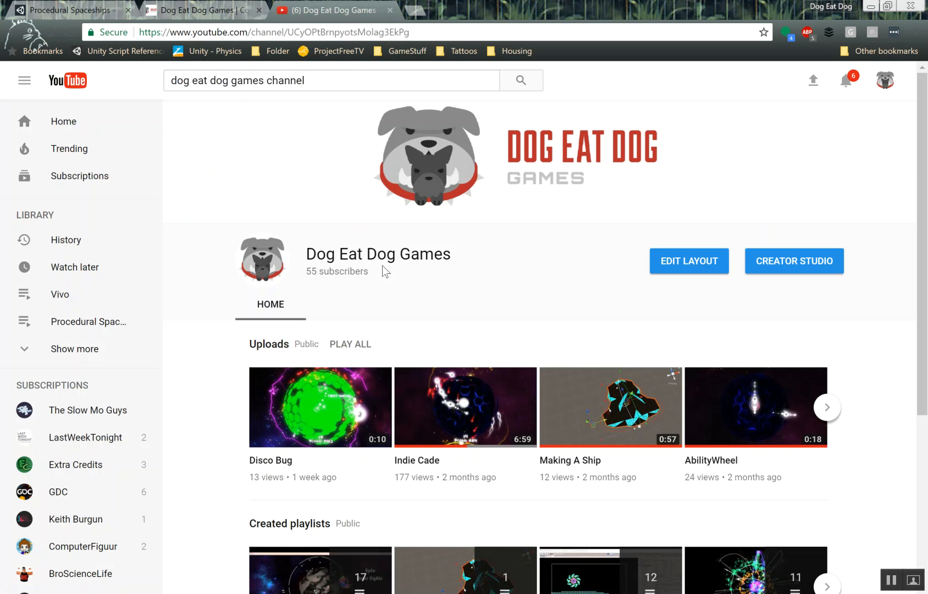
click(89, 7)
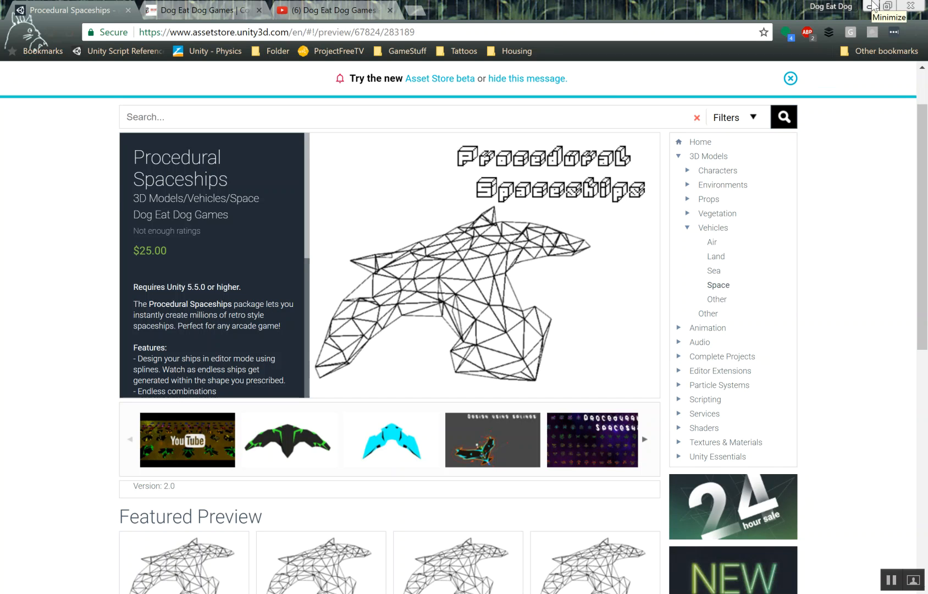
click(873, 6)
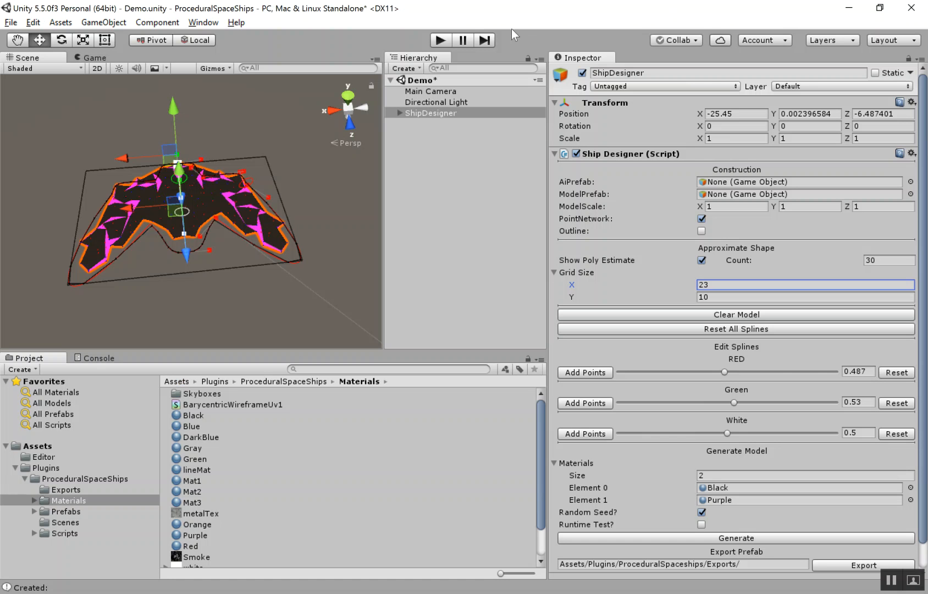